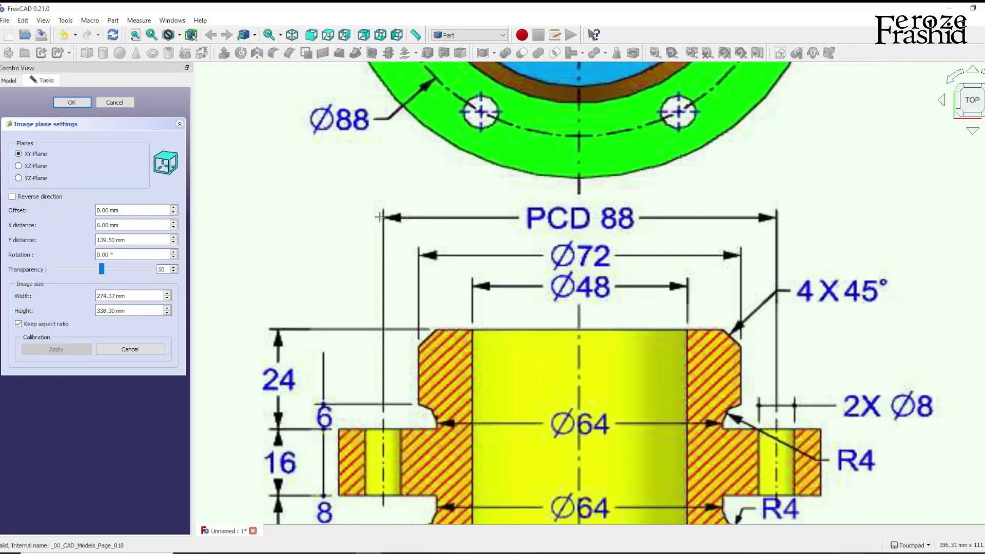
# Step: Try to calibrate the reference image along the PCD 88 dimension of the section view with a length of 88 mm
pyautogui.scroll(3, 379, 219)
pyautogui.click(387, 219)
pyautogui.scroll(-5, 387, 218)
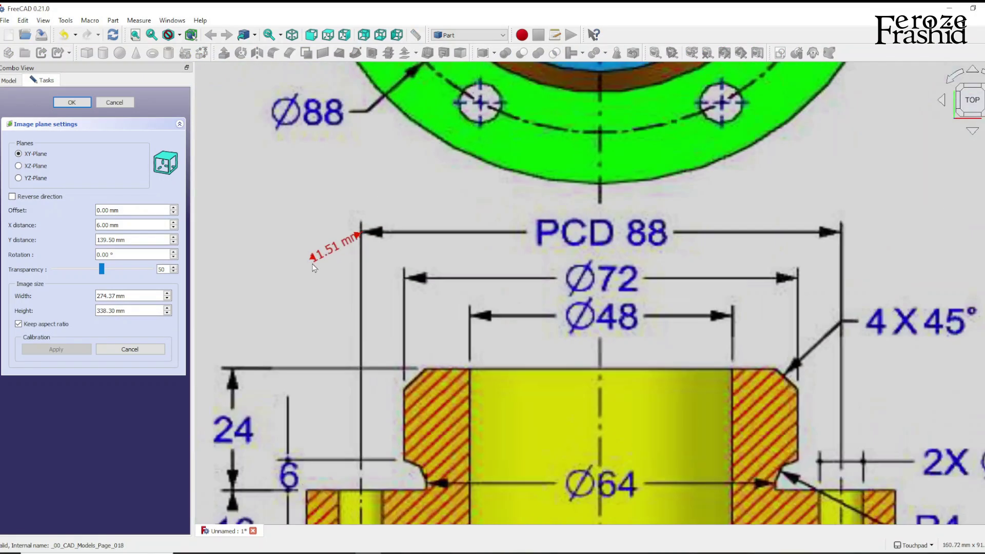
pyautogui.scroll(4, 743, 236)
pyautogui.click(768, 231)
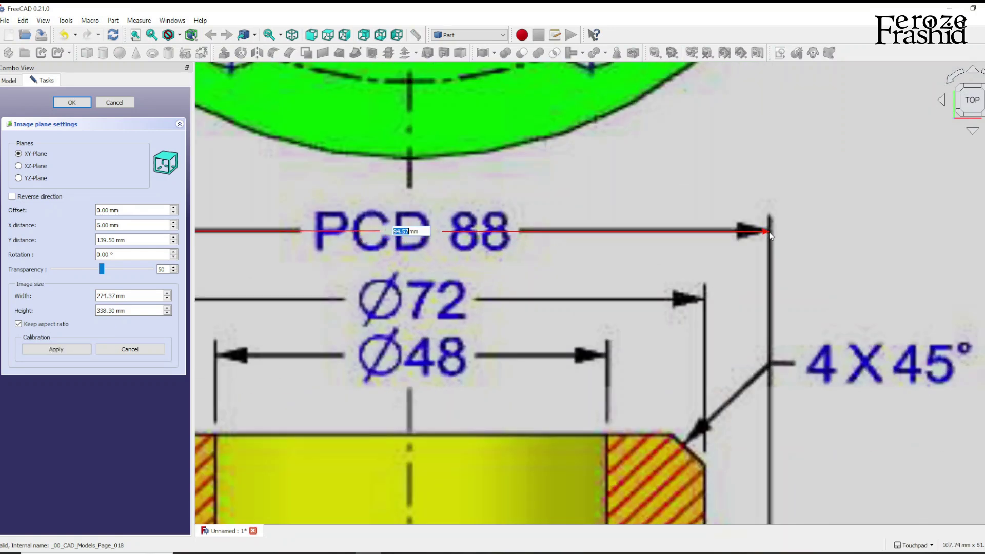
pyautogui.scroll(-3, 596, 315)
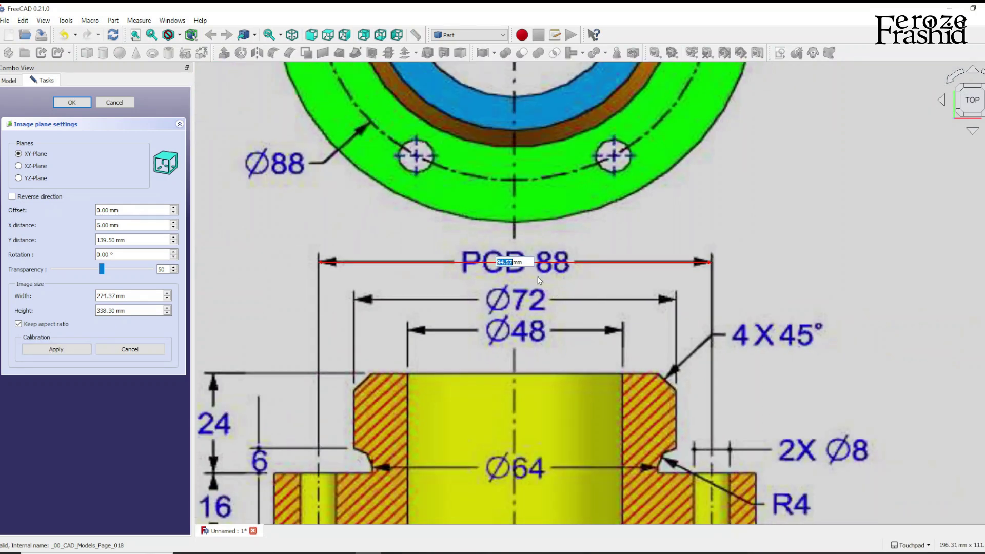
pyautogui.write('88')
pyautogui.click(74, 103)
pyautogui.scroll(-4, 666, 227)
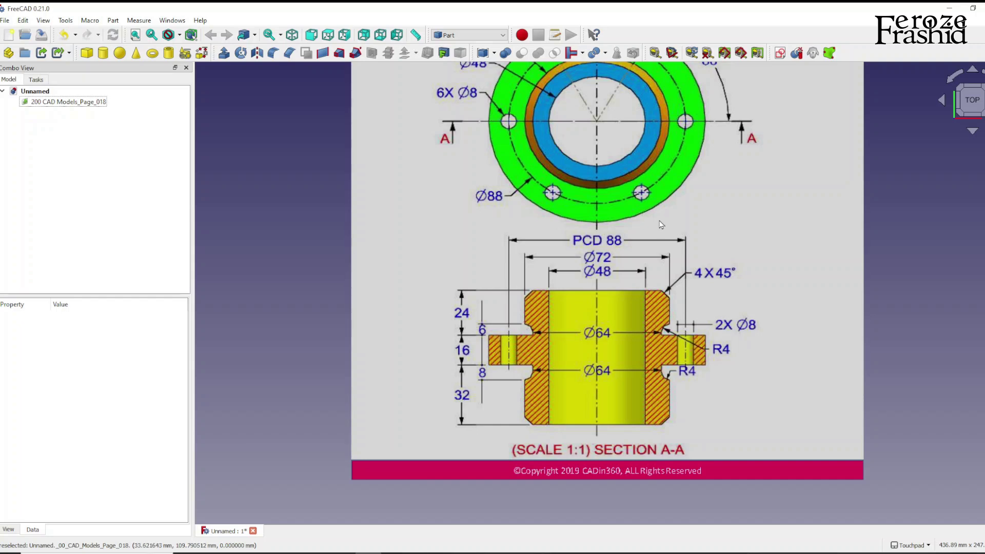
pyautogui.scroll(-1, 602, 344)
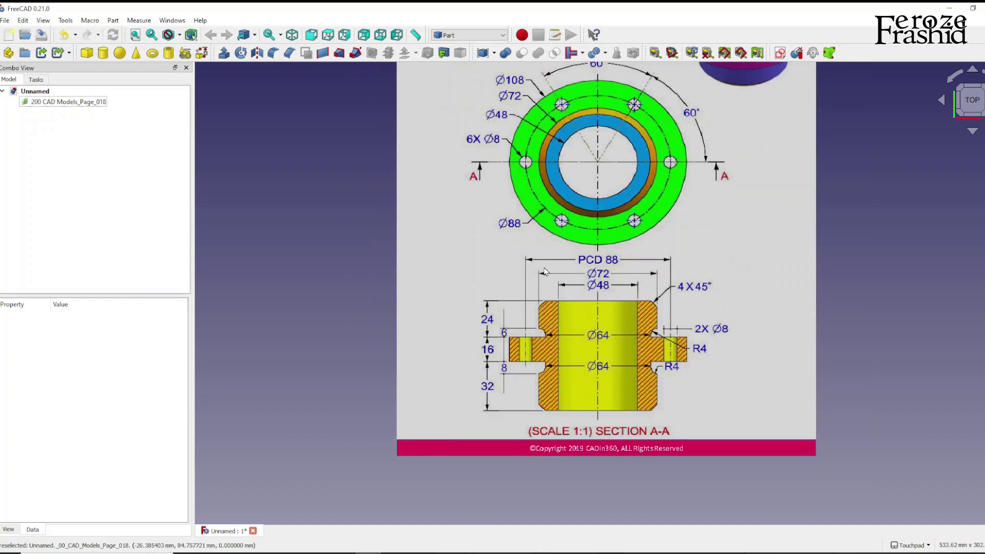
# Step: Measure the bolt circle between two opposite hole centres in the drawing's top view using the image plane calibration
pyautogui.doubleClick(86, 104)
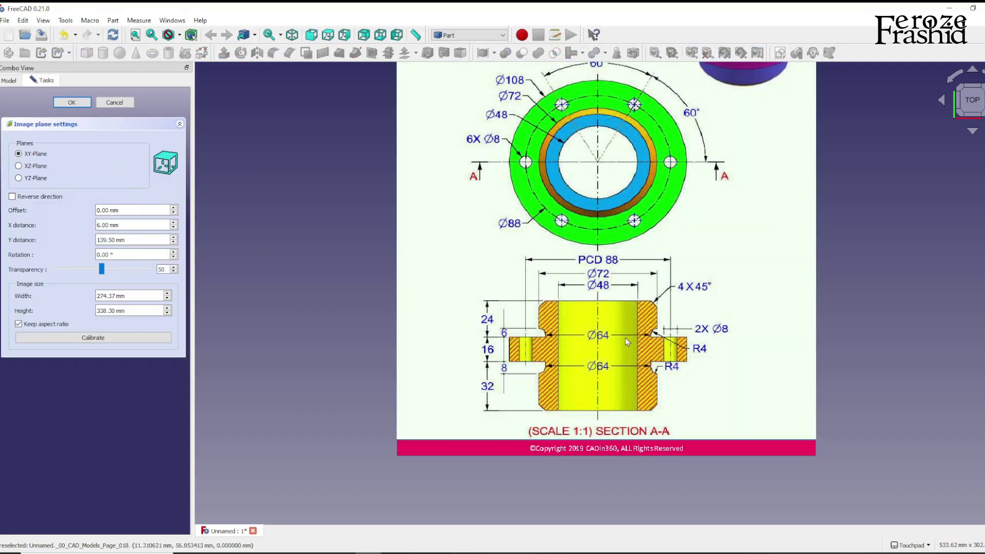
pyautogui.moveTo(599, 403); pyautogui.dragTo(587, 437, button='middle')
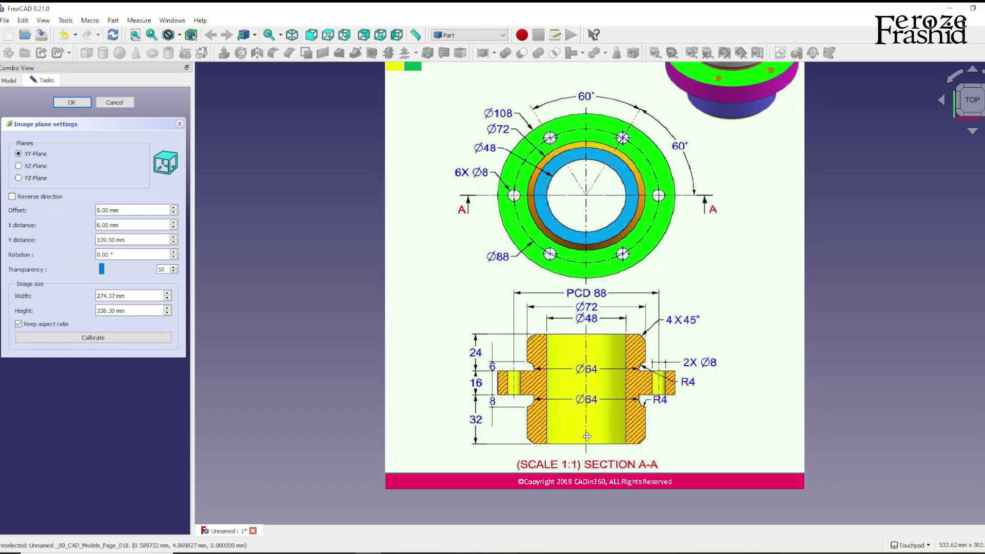
pyautogui.click(138, 337)
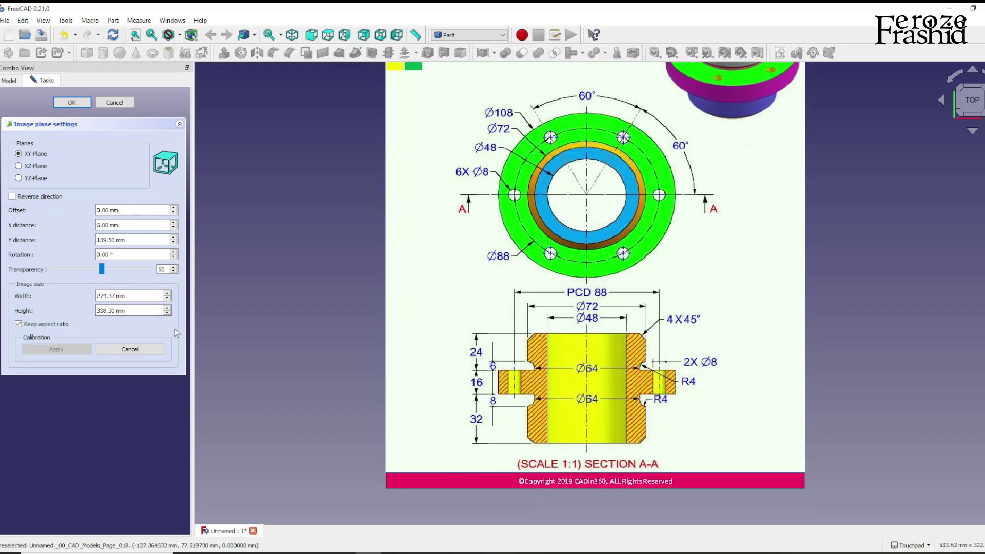
pyautogui.scroll(5, 529, 242)
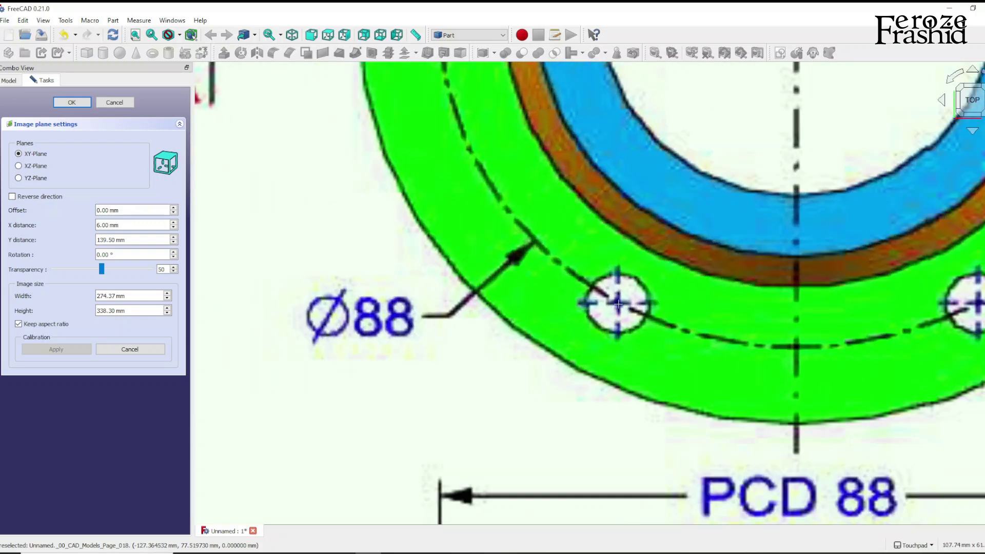
pyautogui.click(619, 304)
pyautogui.scroll(-3, 390, 441)
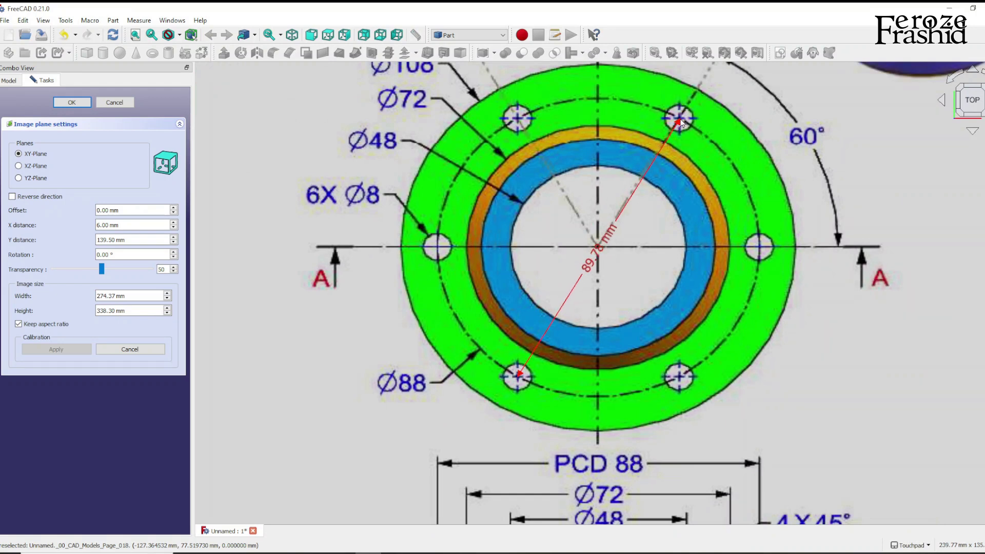
pyautogui.click(680, 122)
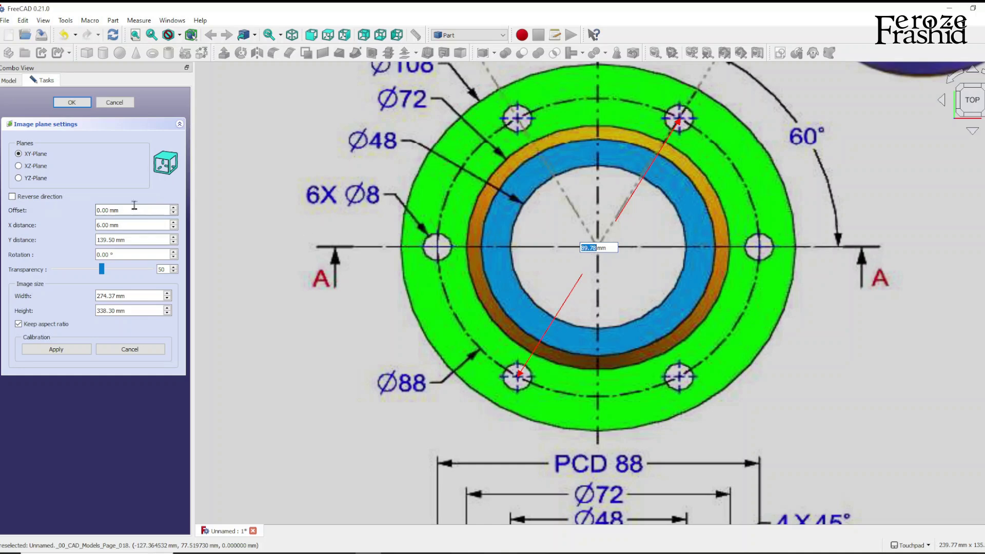
pyautogui.click(56, 349)
pyautogui.scroll(-3, 566, 150)
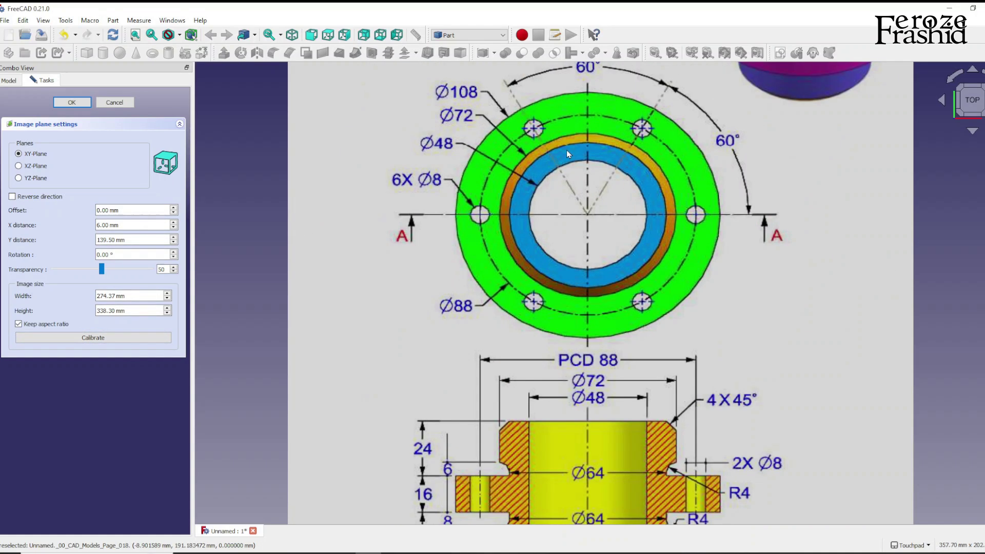
# Step: Measure the vertical 32 dimension of the section view with the image calibration and discard the settings
pyautogui.scroll(-2, 593, 384)
pyautogui.scroll(3, 461, 403)
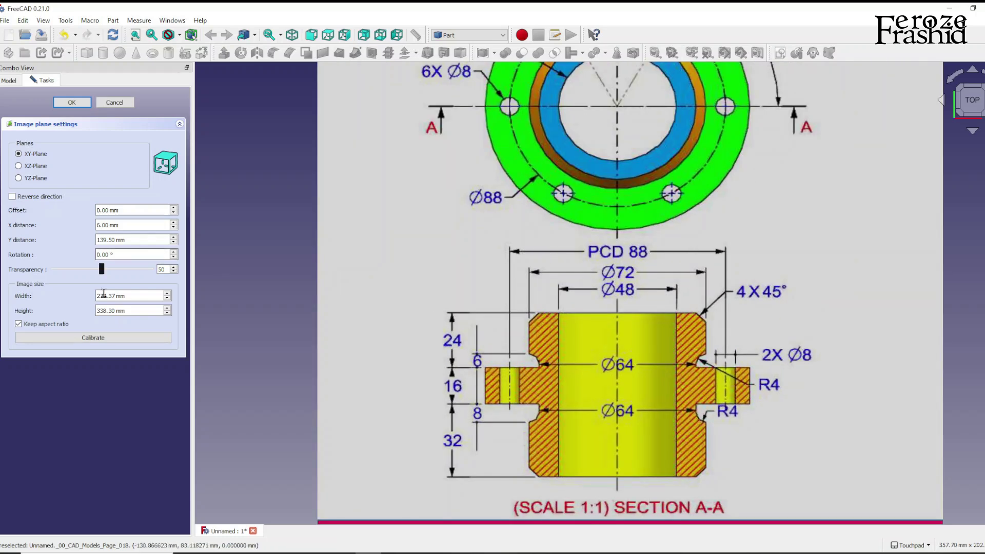
pyautogui.click(101, 340)
pyautogui.scroll(4, 446, 488)
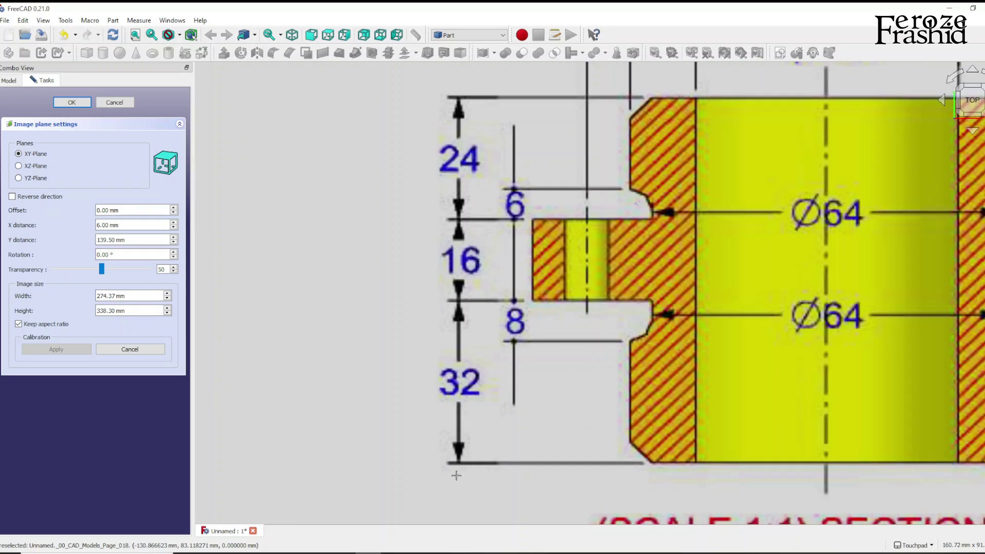
pyautogui.scroll(-1, 453, 473)
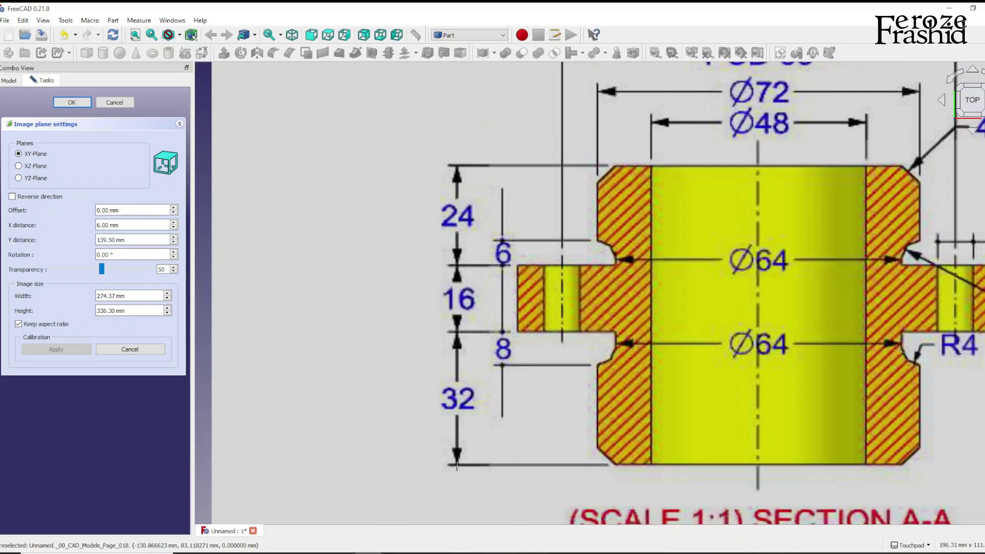
pyautogui.click(457, 465)
pyautogui.click(458, 336)
pyautogui.scroll(-2, 421, 441)
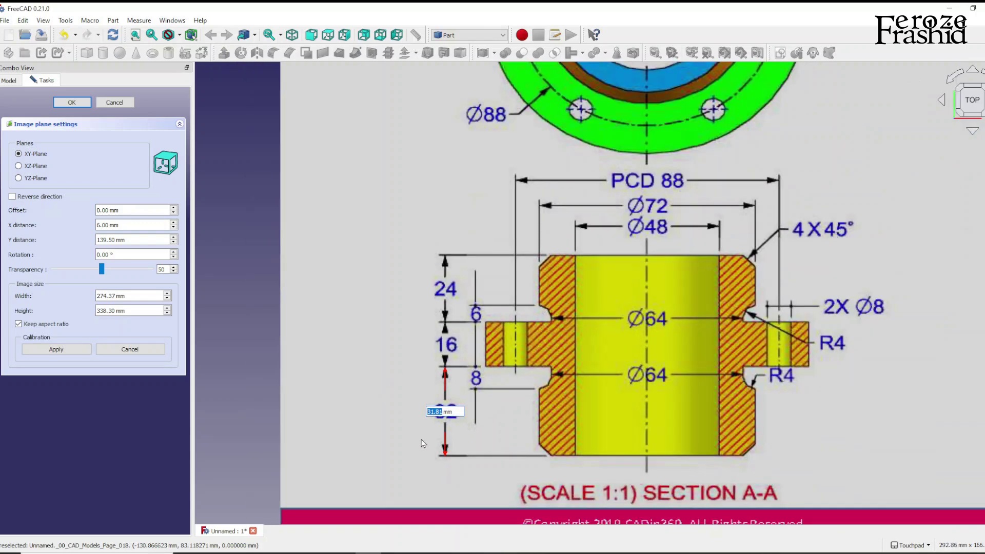
pyautogui.click(117, 107)
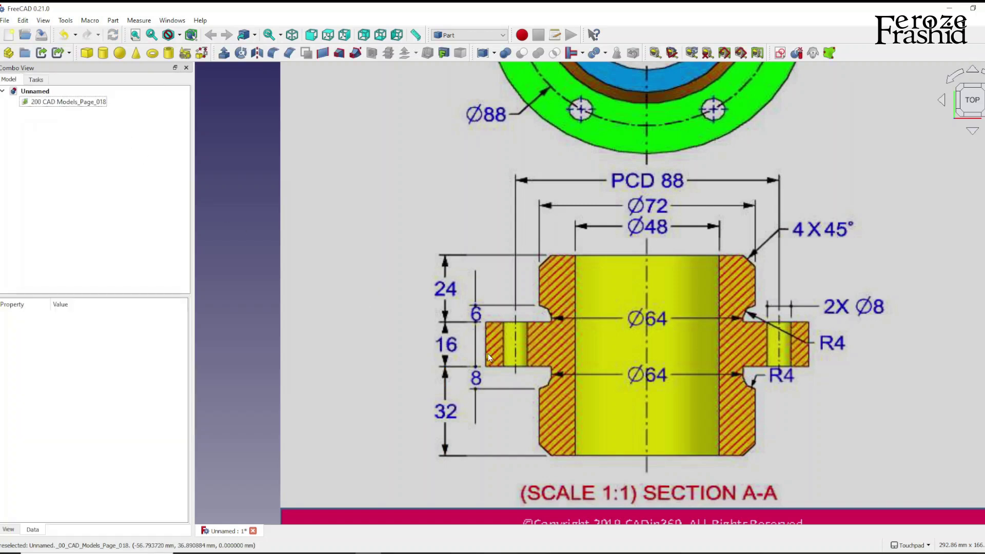
# Step: Measure the lower Ø64 dimension of the section view with the image calibration and discard the settings
pyautogui.click(72, 102)
pyautogui.click(76, 110)
pyautogui.doubleClick(75, 103)
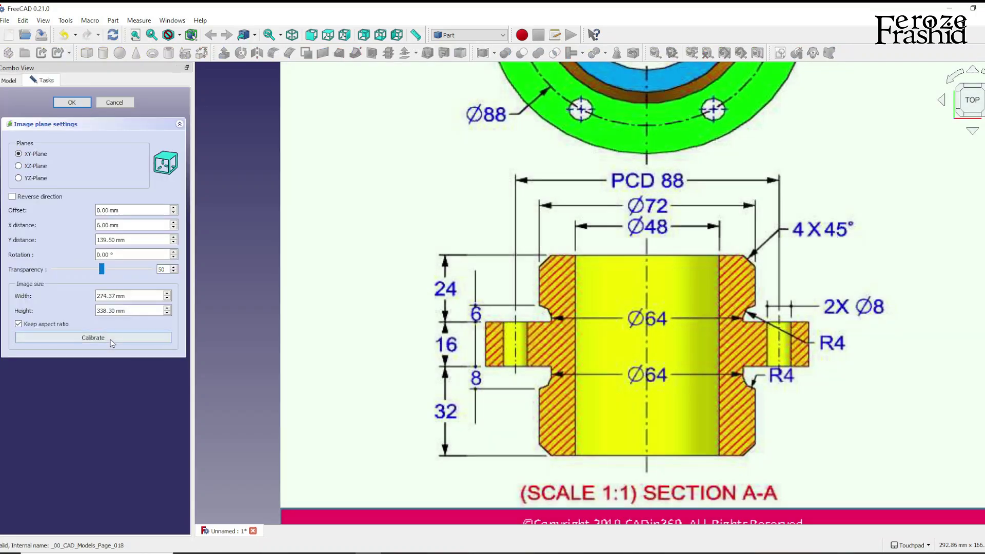
pyautogui.click(110, 343)
pyautogui.scroll(10, 455, 336)
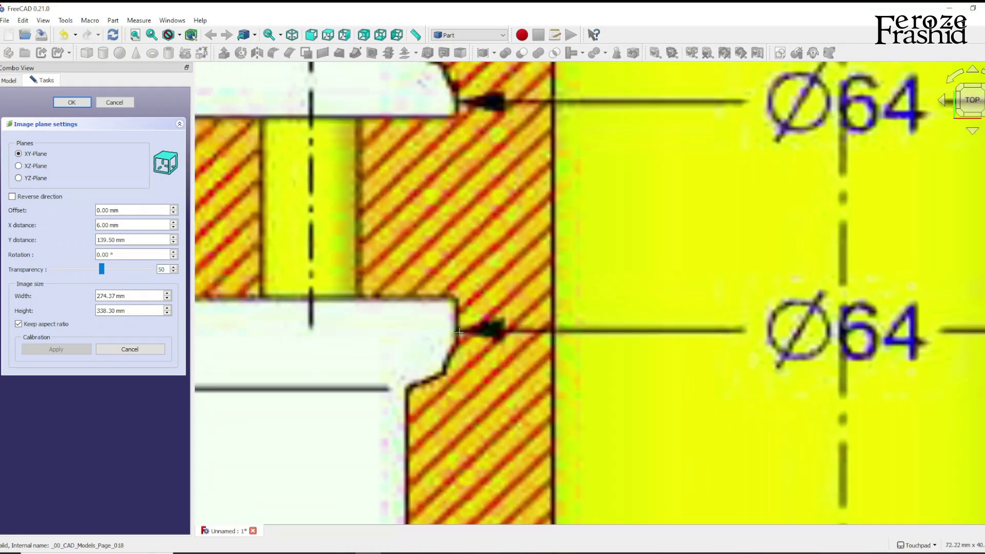
pyautogui.scroll(-5, 459, 336)
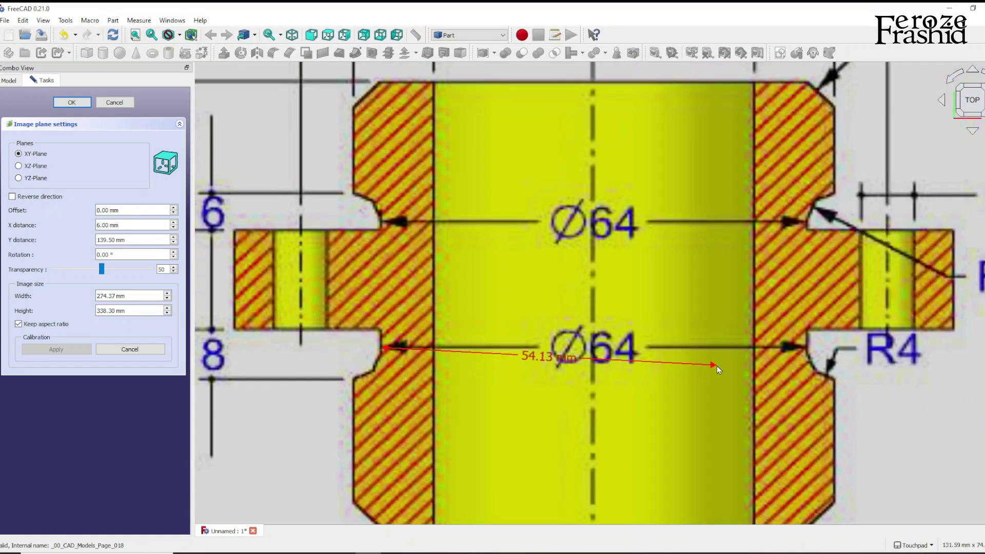
pyautogui.scroll(5, 739, 354)
pyautogui.click(874, 337)
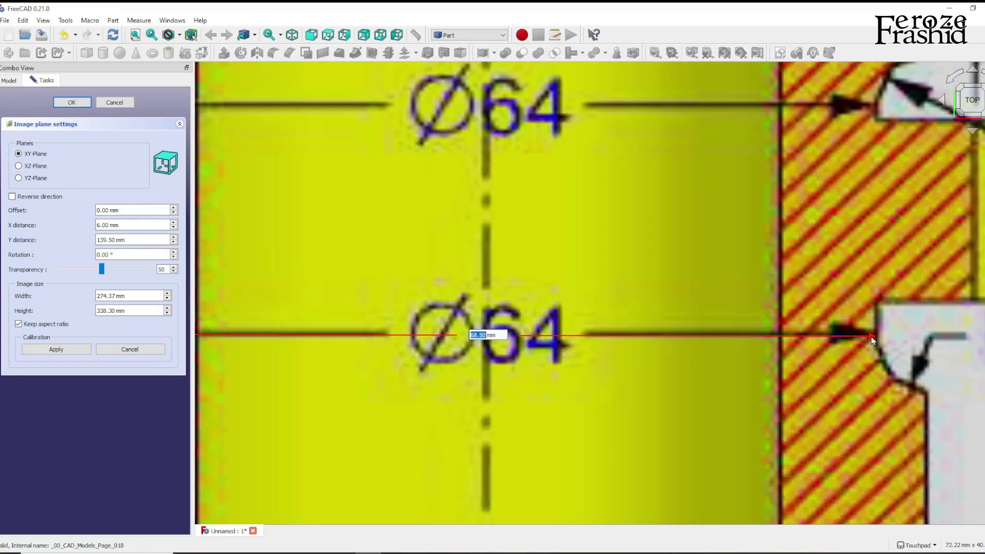
pyautogui.scroll(-4, 522, 389)
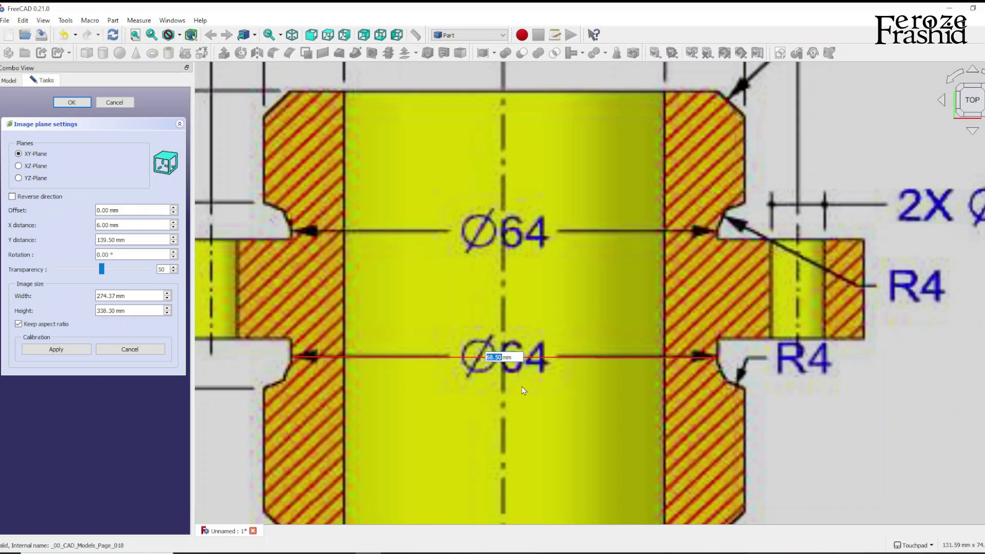
pyautogui.scroll(-2, 528, 347)
pyautogui.scroll(4, 496, 359)
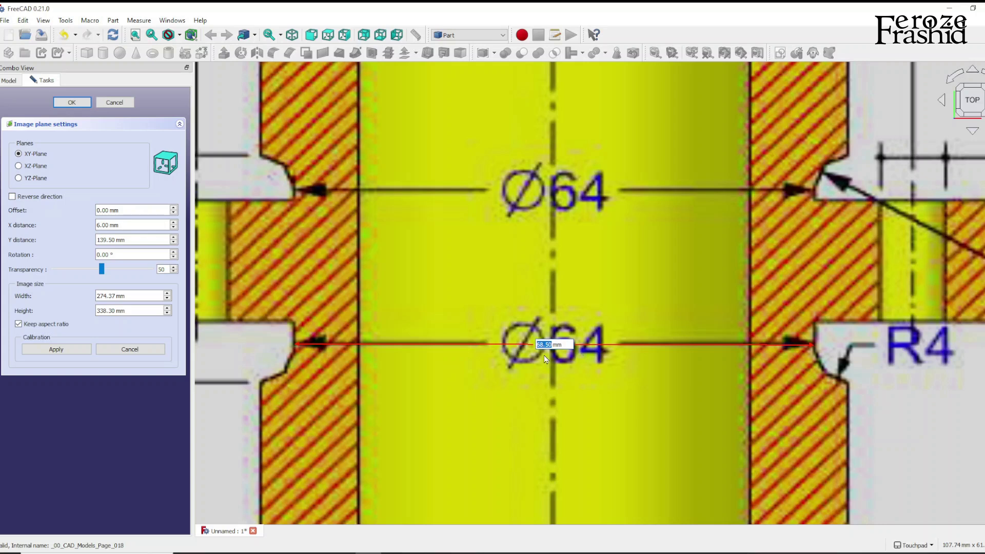
pyautogui.scroll(-3, 578, 379)
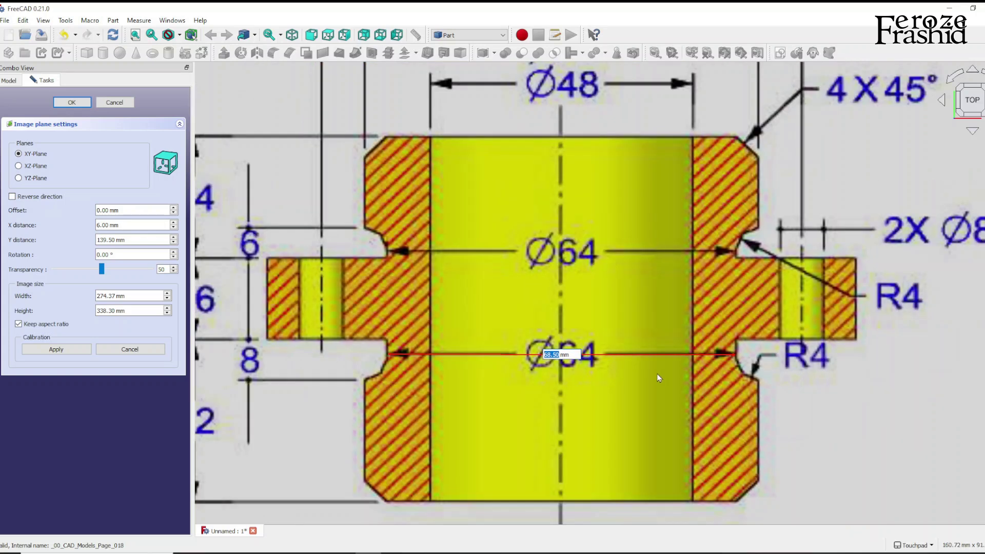
pyautogui.scroll(-1, 659, 377)
pyautogui.write('68.50')
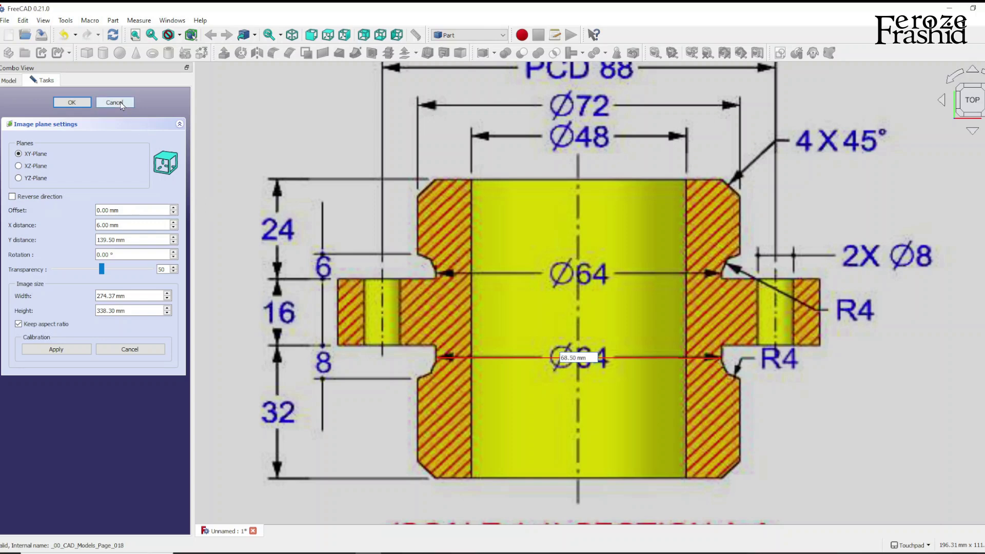
pyautogui.click(121, 103)
pyautogui.scroll(-1, 583, 362)
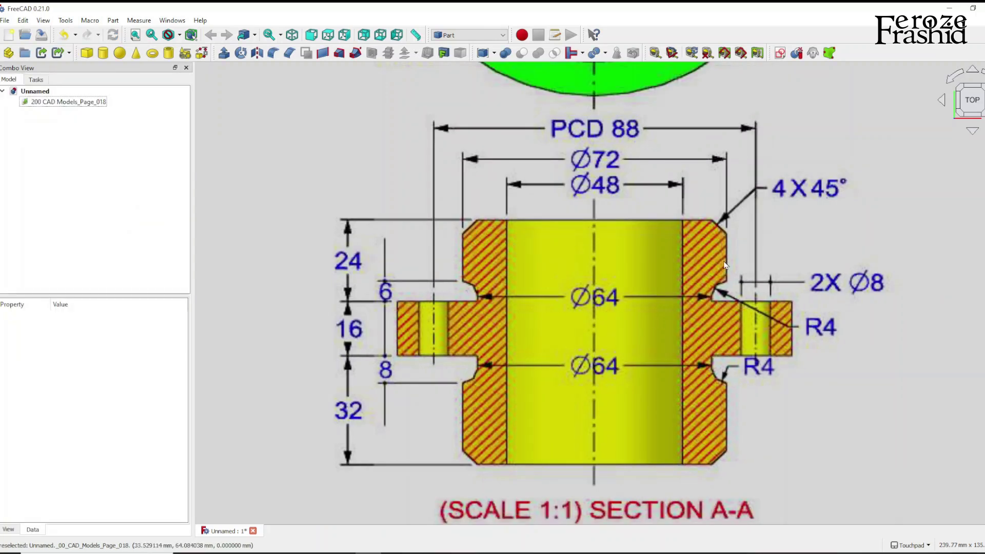
pyautogui.scroll(-3, 667, 375)
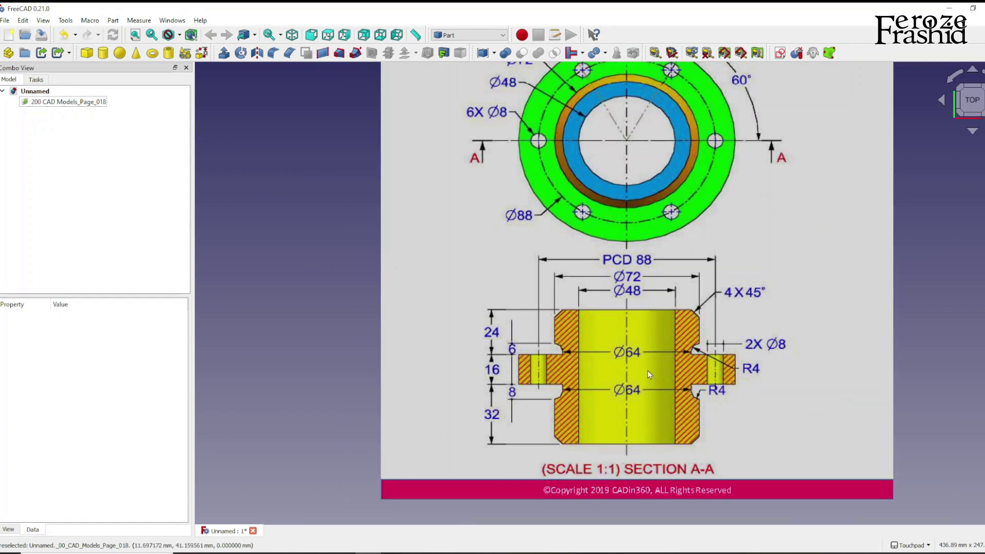
pyautogui.scroll(1, 647, 370)
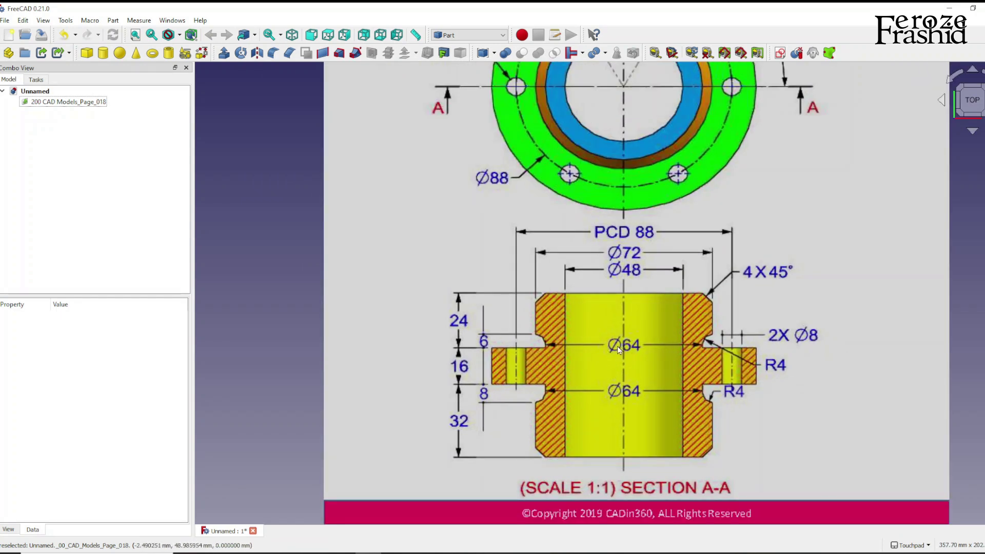
pyautogui.scroll(-1, 616, 441)
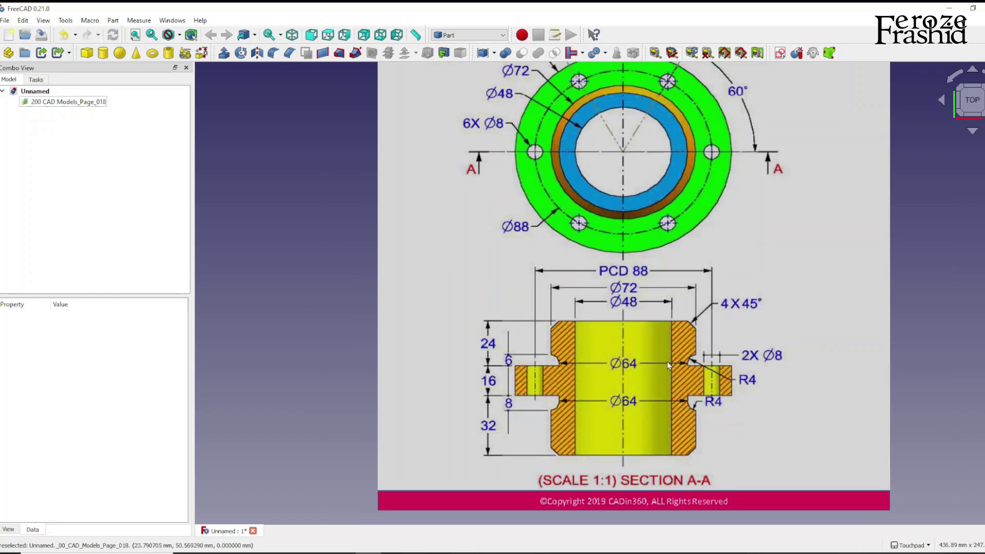
pyautogui.scroll(-1, 654, 364)
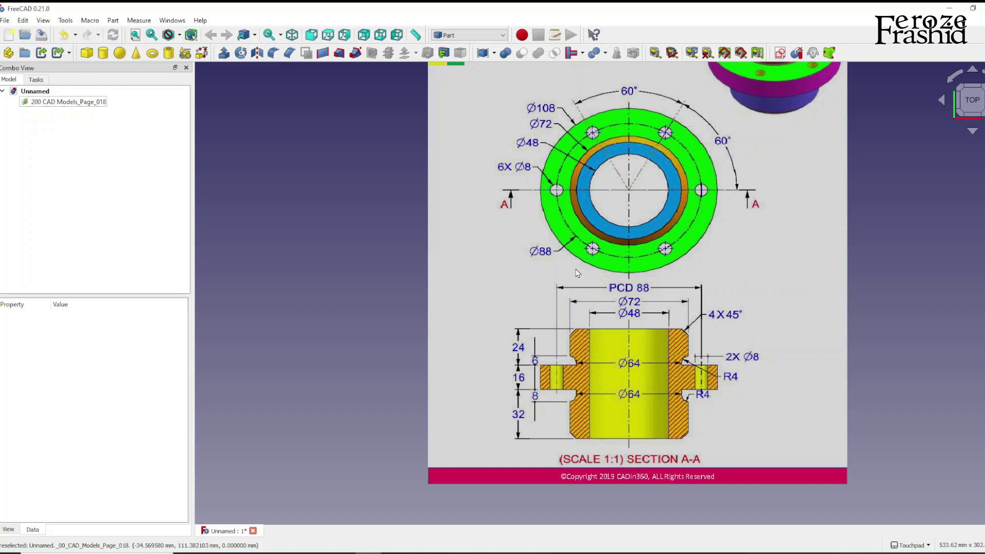
pyautogui.click(469, 35)
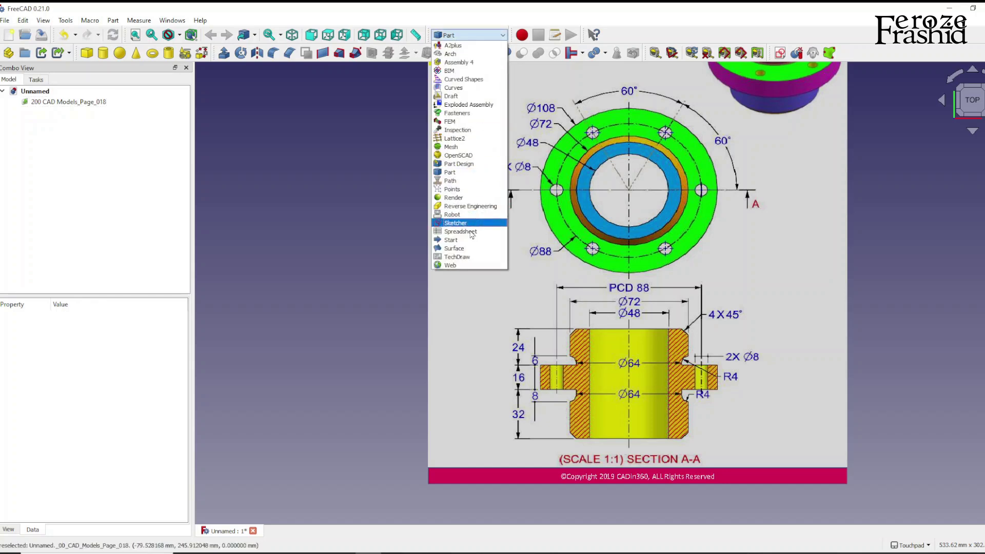
pyautogui.click(547, 270)
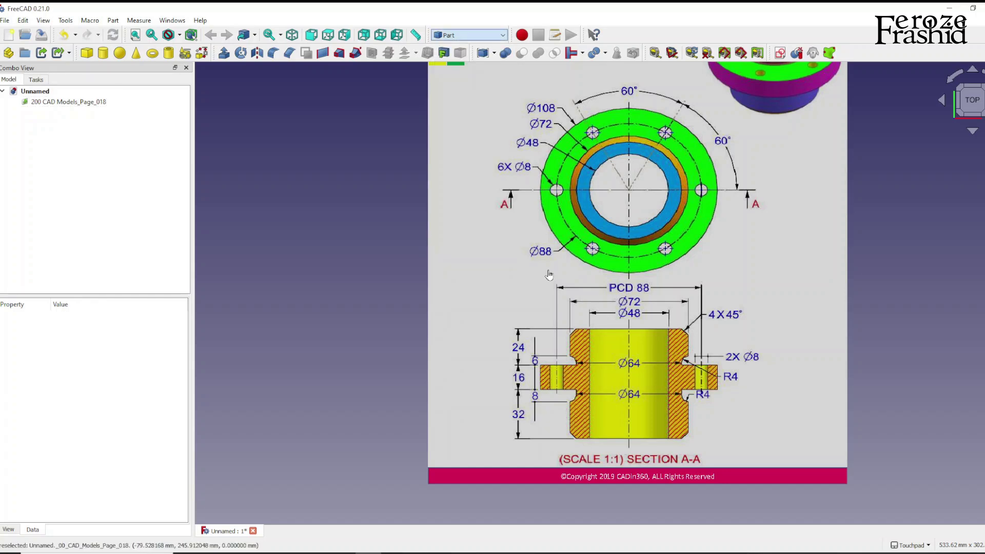
# Step: Import the 18Tech image from the Ex 18 folder in File Explorer into the open FreeCAD document
pyautogui.scroll(-1, 630, 416)
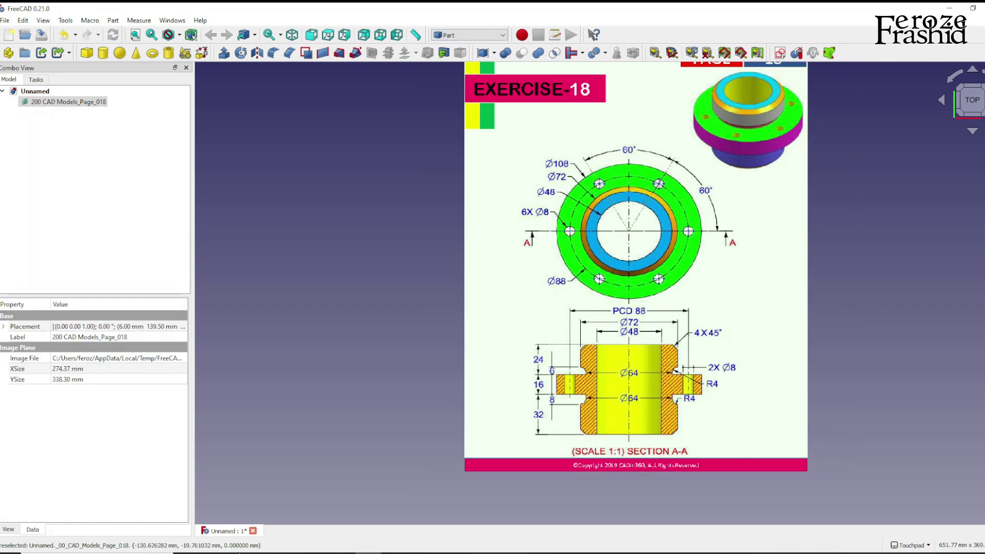
pyautogui.hotkey('alt', 'Tab')
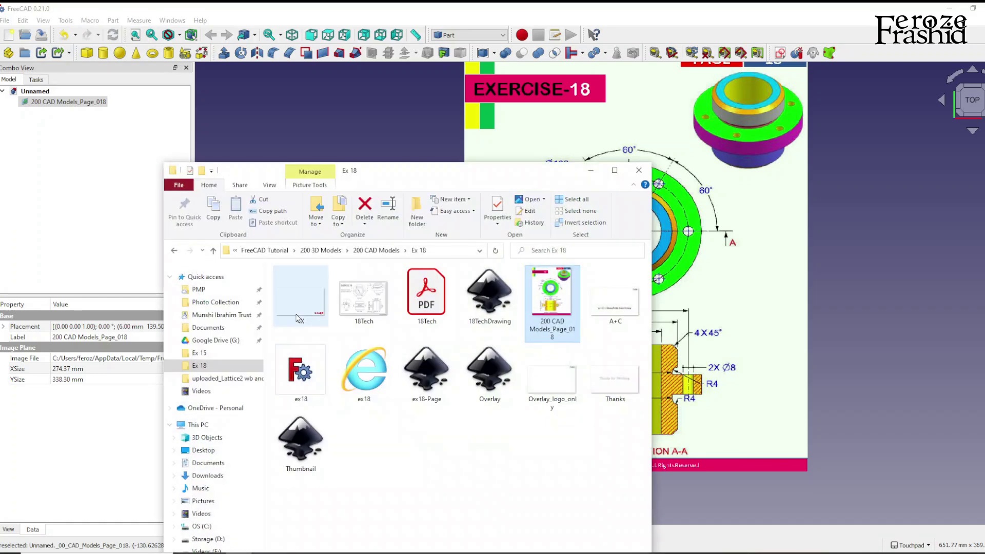
pyautogui.moveTo(354, 311); pyautogui.dragTo(380, 147)
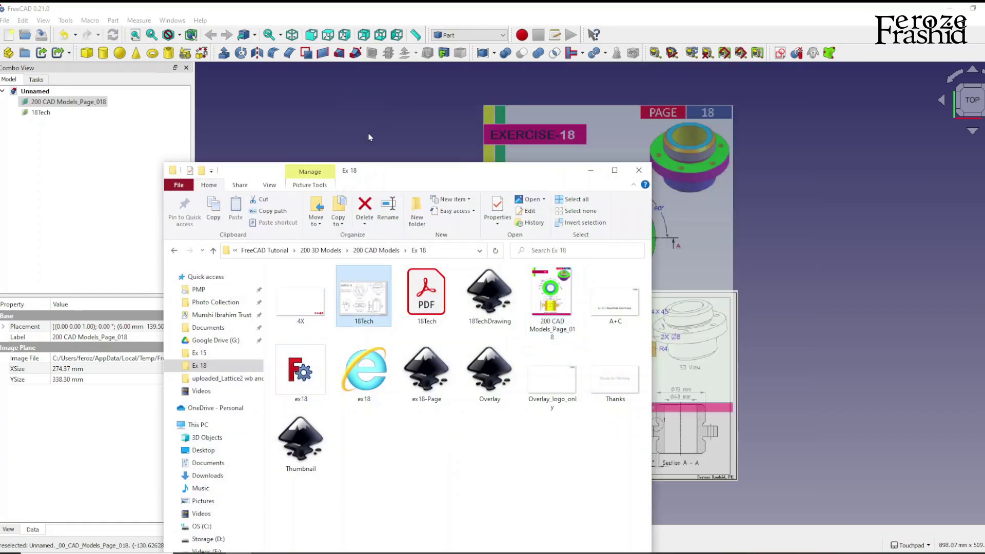
# Step: Minimize File Explorer and hide the 200 CAD Models_Page_018 image so that only the 18Tech drawing is displayed
pyautogui.click(589, 175)
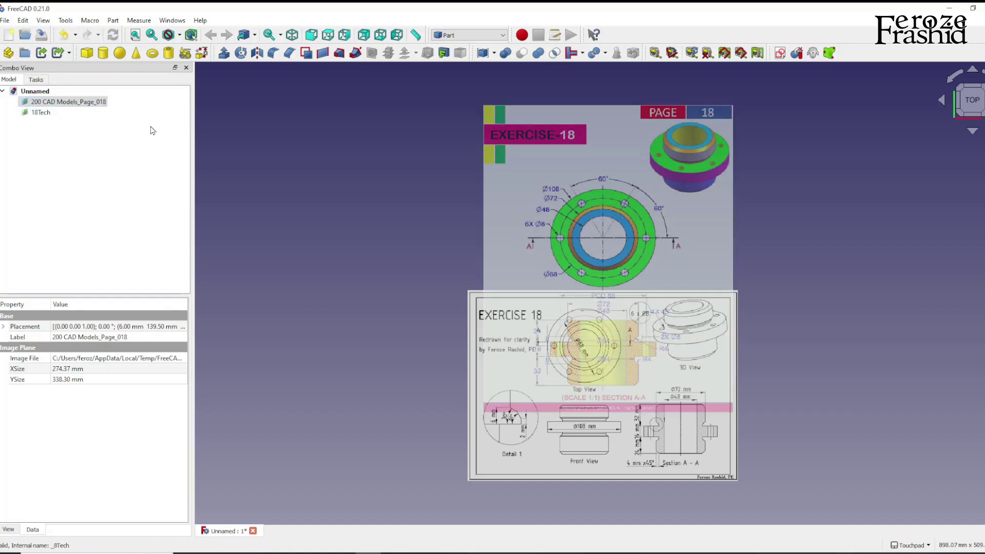
pyautogui.press('space')
pyautogui.click(62, 114)
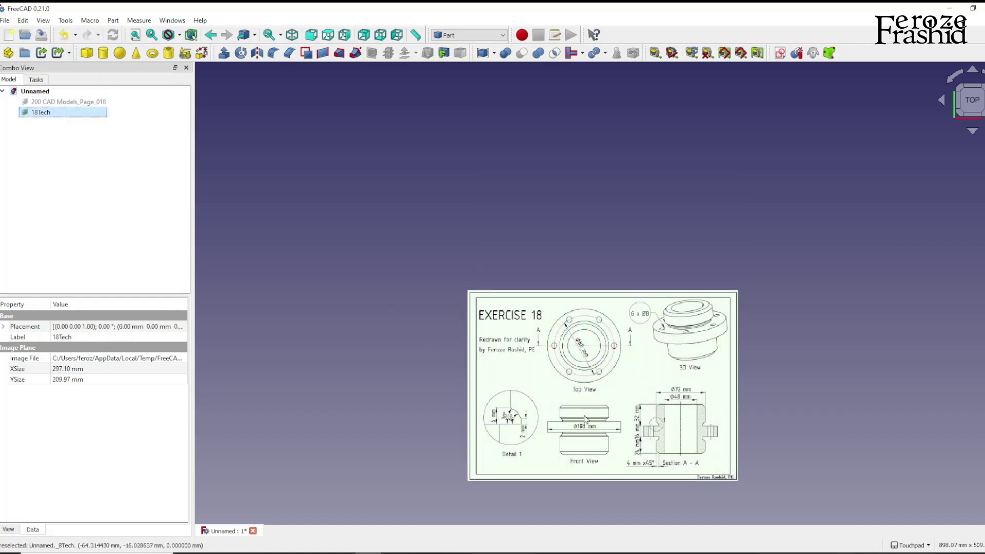
pyautogui.scroll(2, 626, 434)
pyautogui.scroll(1, 626, 435)
pyautogui.scroll(-1, 626, 434)
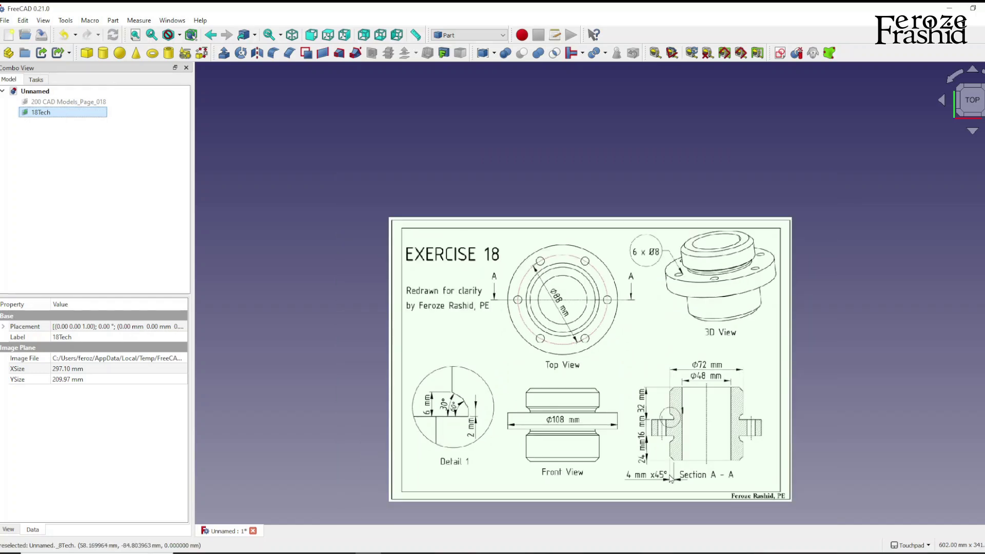
pyautogui.scroll(2, 652, 452)
# Step: Switch the visibility between the 200 CAD Models_Page_018 image and the 18Tech drawing to compare them, ending with only 18Tech displayed
pyautogui.click(78, 104)
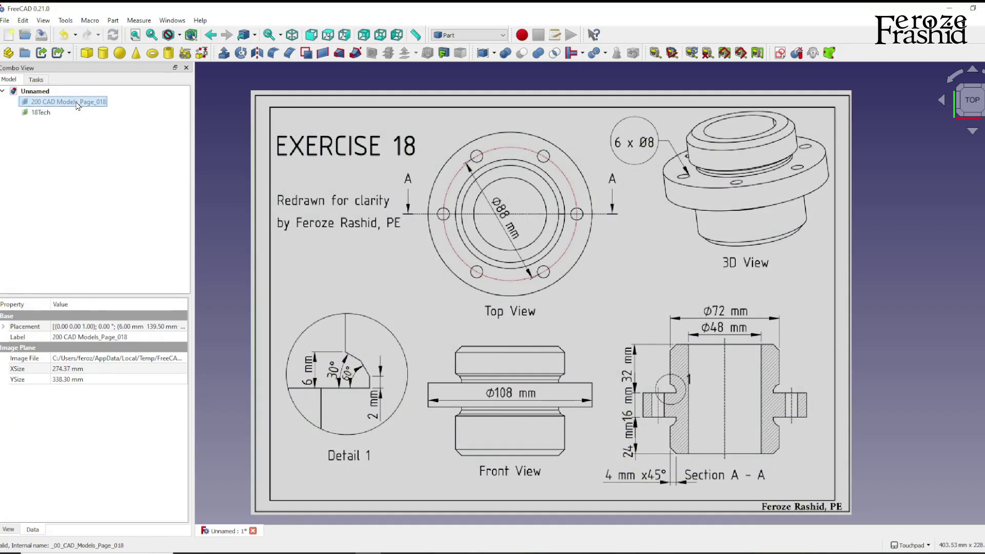
pyautogui.click(62, 111)
pyautogui.scroll(2, 510, 230)
pyautogui.scroll(-2, 531, 226)
pyautogui.scroll(1, 531, 223)
pyautogui.press('space')
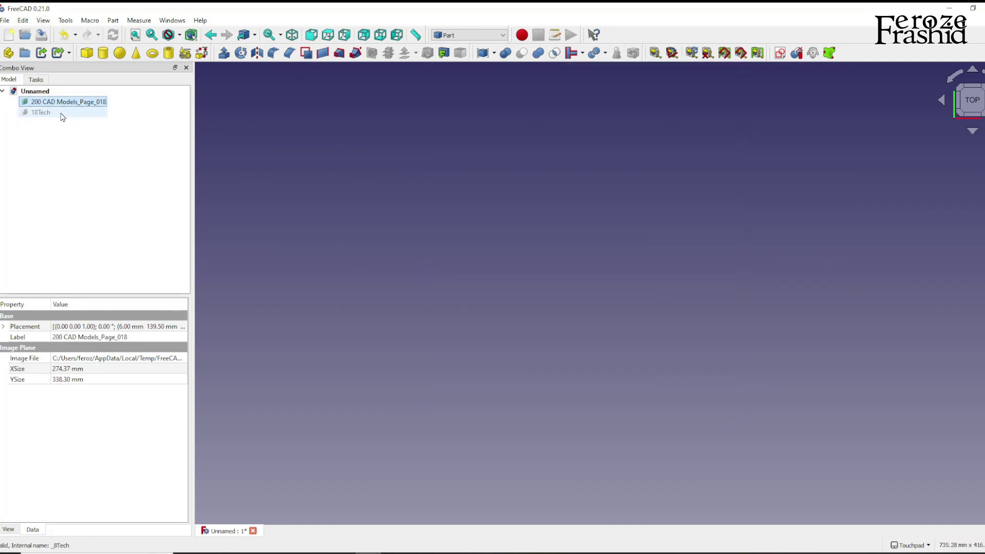
pyautogui.press('space')
pyautogui.scroll(2, 583, 223)
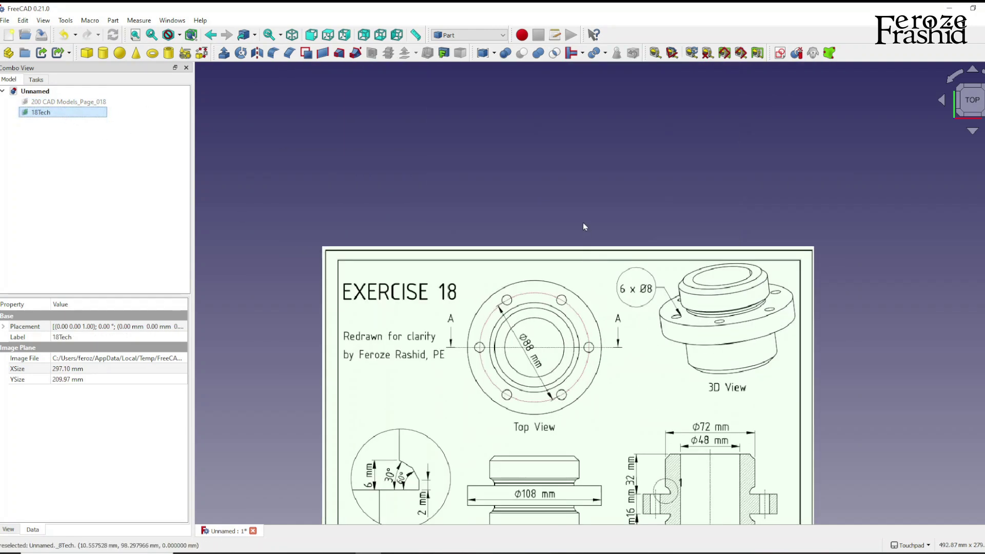
pyautogui.scroll(3, 620, 422)
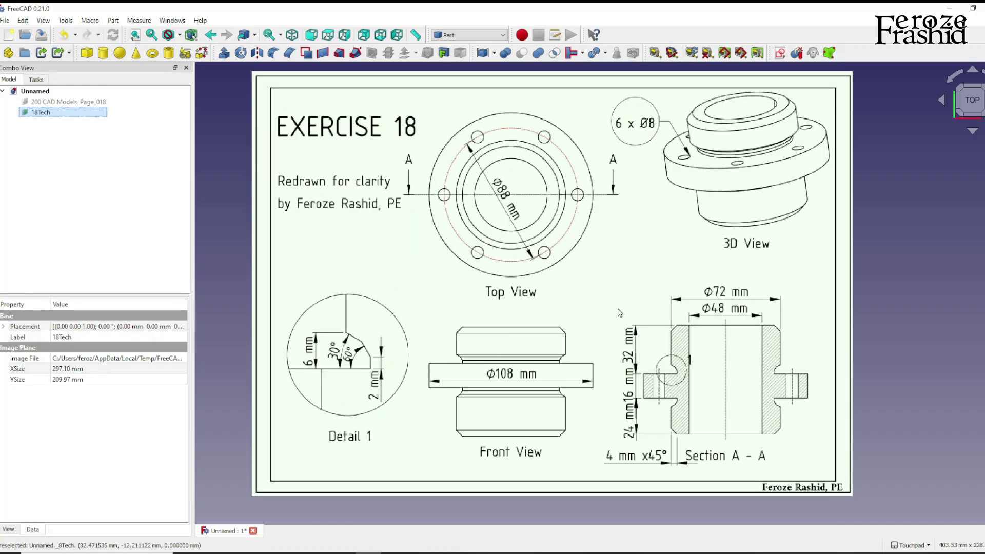
pyautogui.scroll(2, 619, 313)
pyautogui.scroll(-2, 631, 359)
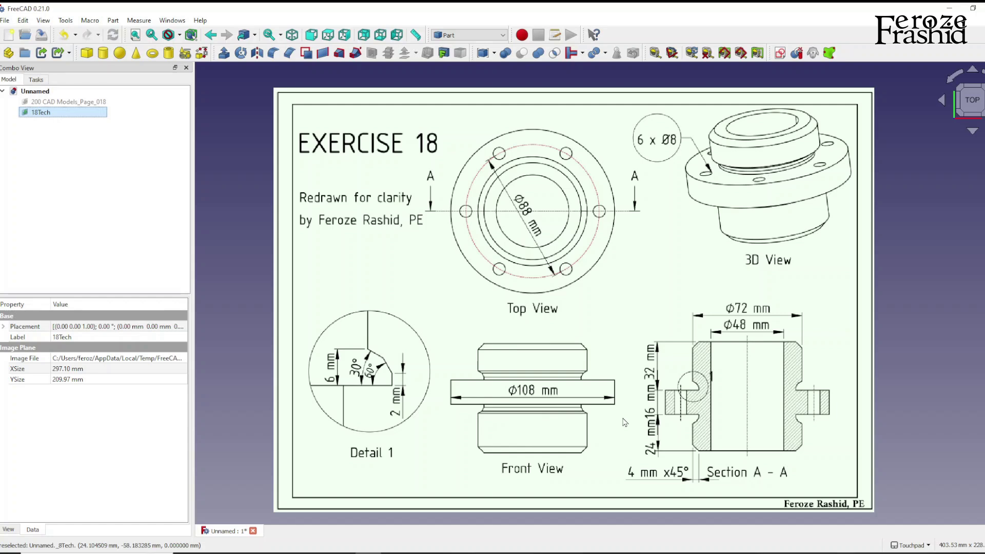
pyautogui.click(470, 35)
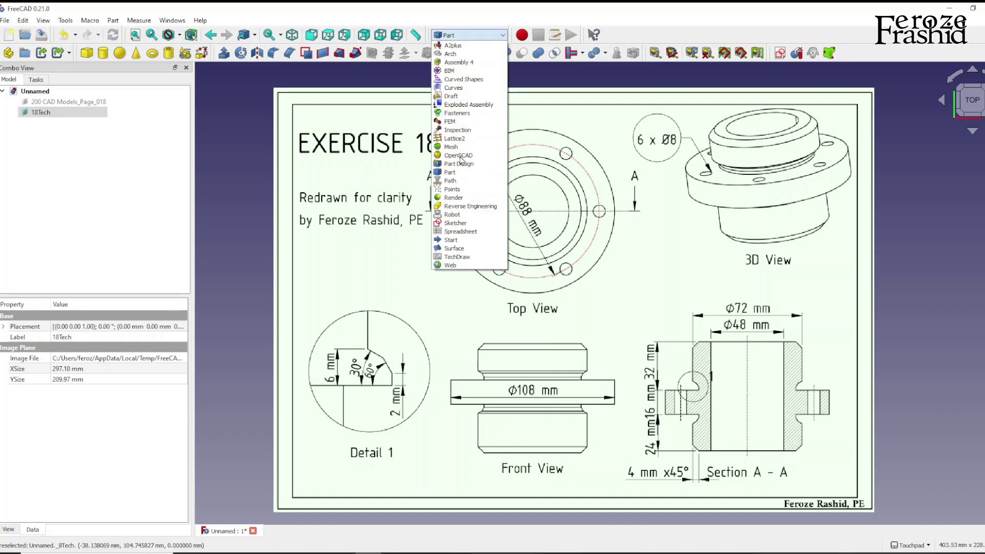
pyautogui.click(655, 291)
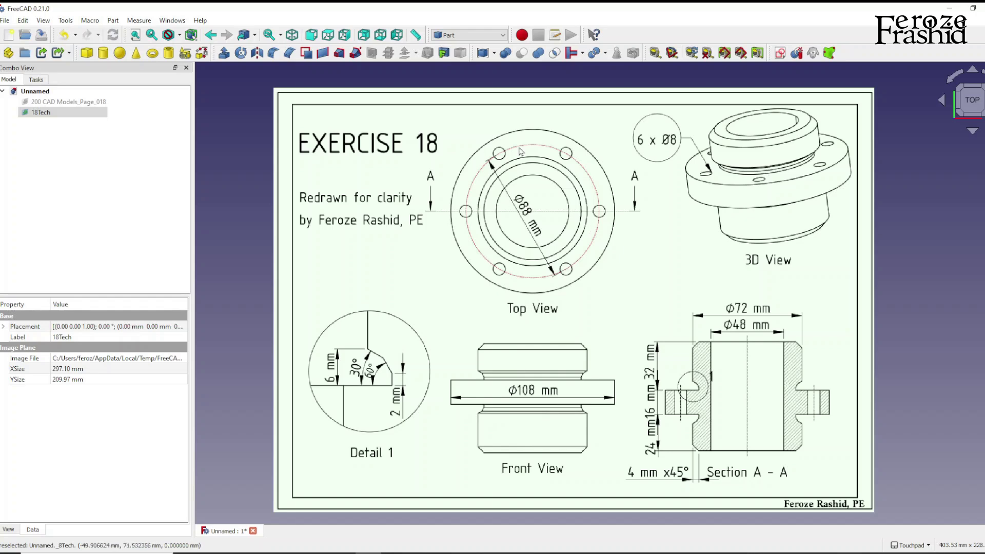
# Step: Calibrate the 18Tech image plane over the full height of the section view, entering 24+16+32 mm as the true distance
pyautogui.scroll(1, 655, 387)
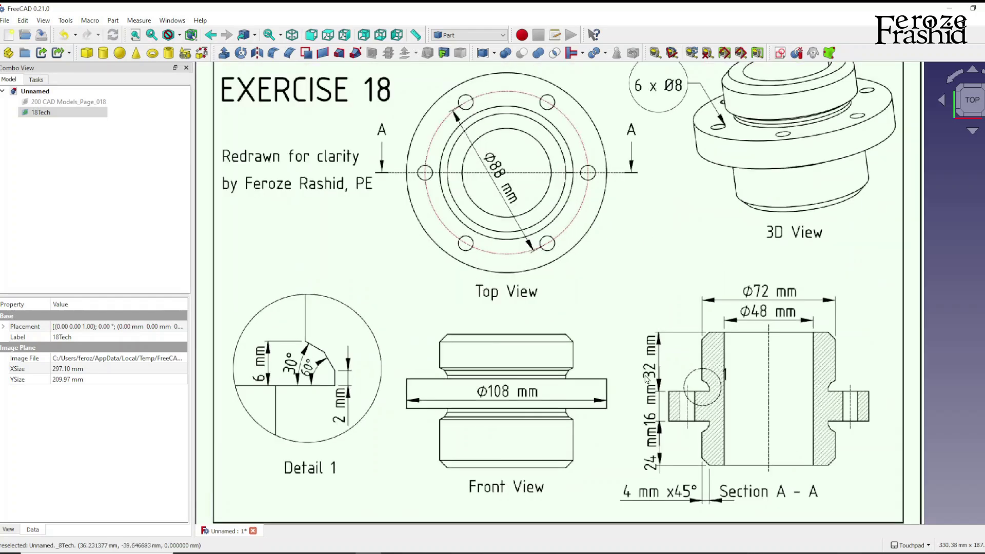
pyautogui.doubleClick(79, 115)
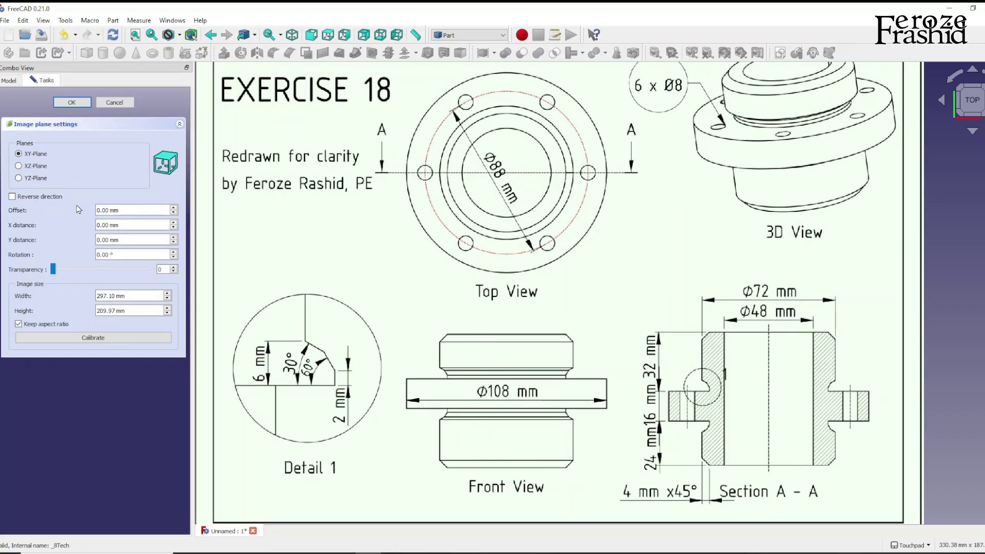
pyautogui.scroll(4, 626, 420)
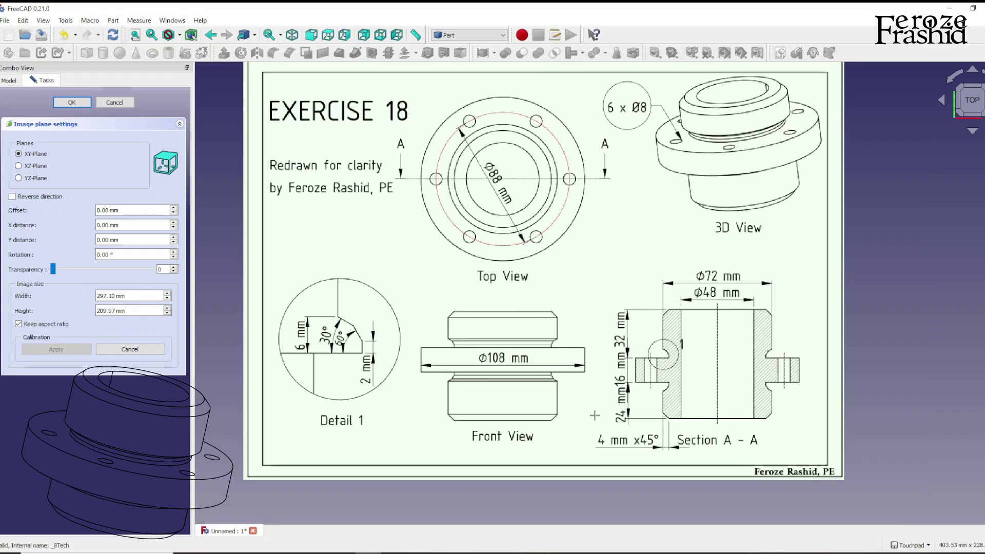
pyautogui.scroll(5, 627, 420)
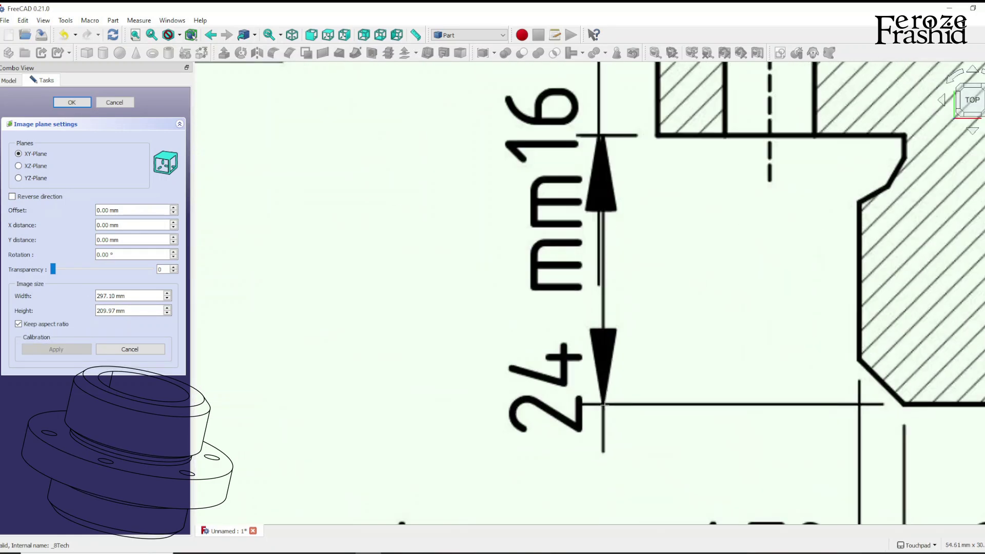
pyautogui.click(603, 404)
pyautogui.scroll(-4, 590, 436)
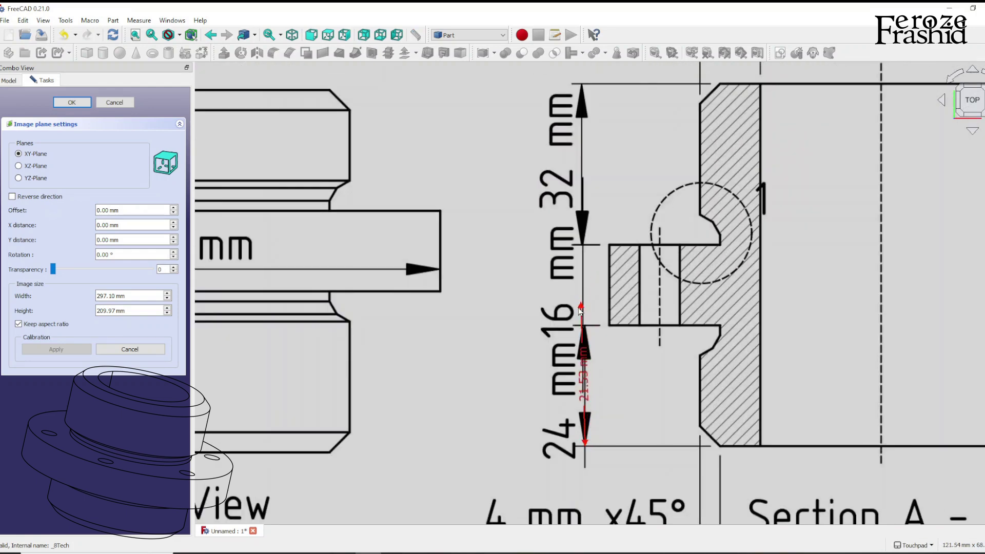
pyautogui.scroll(-2, 588, 257)
pyautogui.scroll(2, 583, 165)
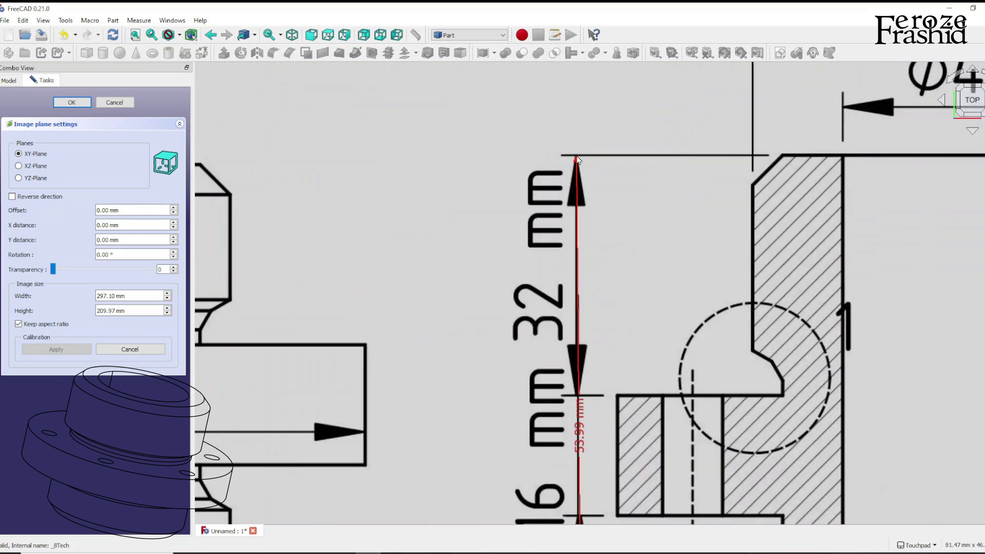
pyautogui.click(578, 158)
pyautogui.scroll(-3, 645, 240)
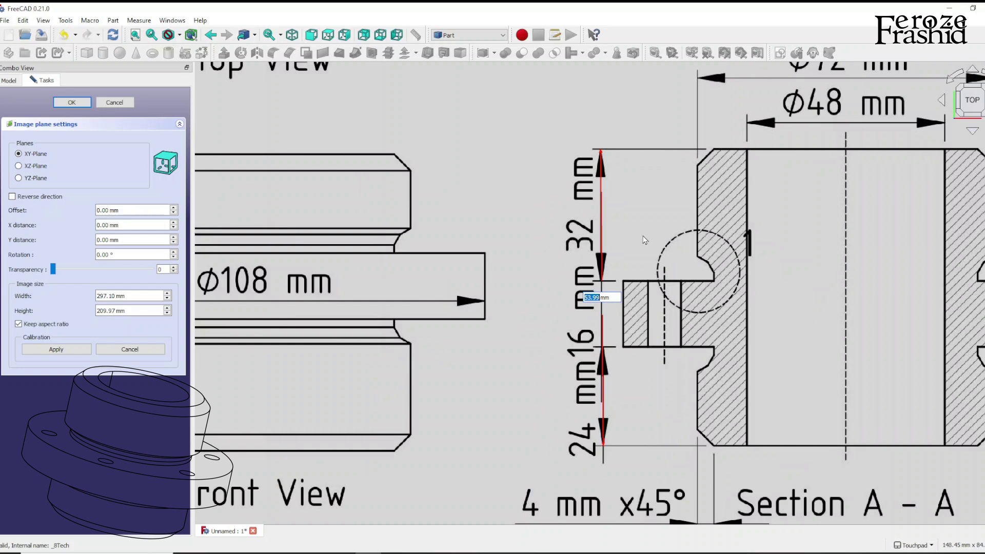
pyautogui.write('24+16+32')
pyautogui.press('Return')
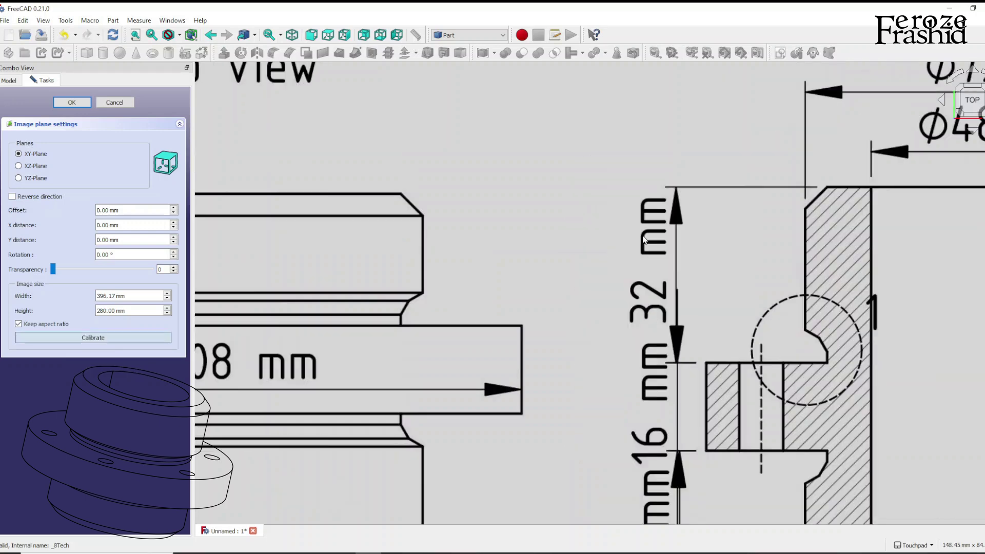
# Step: Measure the Ø108 flange diameter in the front view with the image calibration and discard the measurement
pyautogui.scroll(-3, 610, 272)
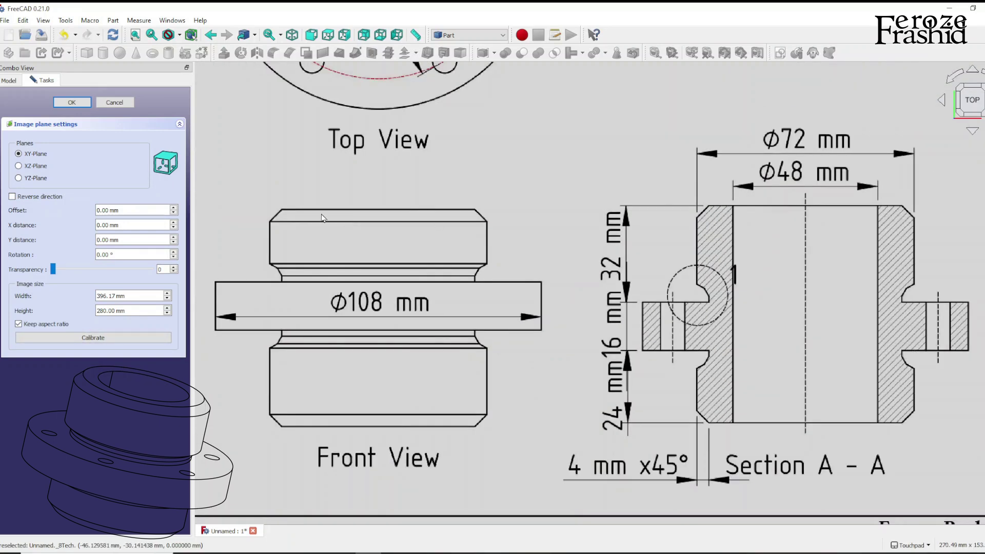
pyautogui.click(123, 340)
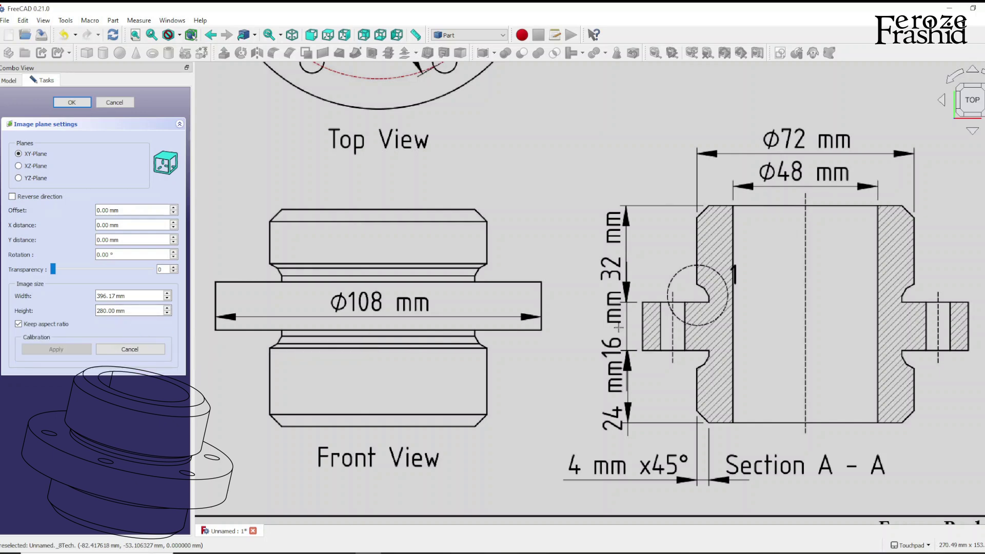
pyautogui.scroll(-1, 339, 306)
pyautogui.scroll(6, 339, 305)
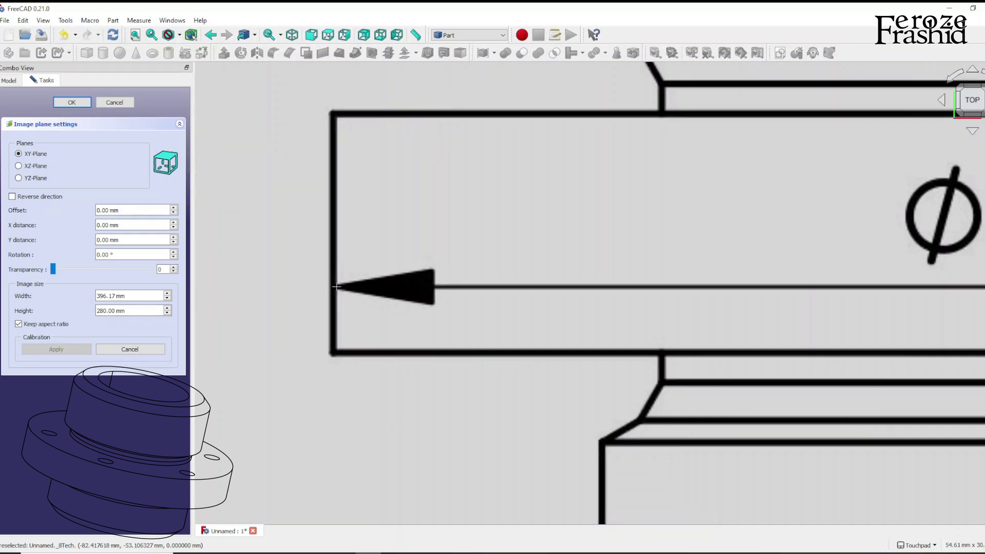
pyautogui.click(334, 287)
pyautogui.scroll(-5, 257, 299)
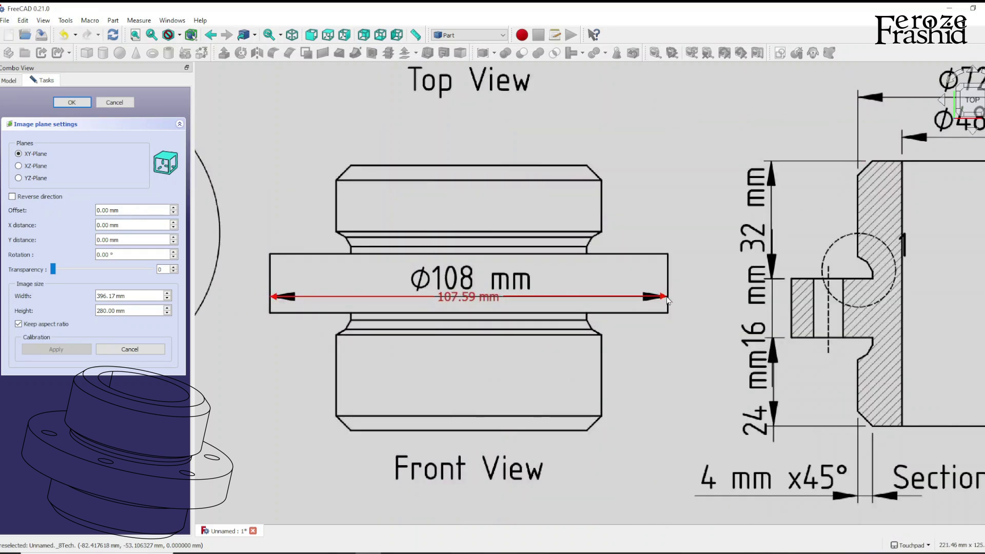
pyautogui.click(667, 298)
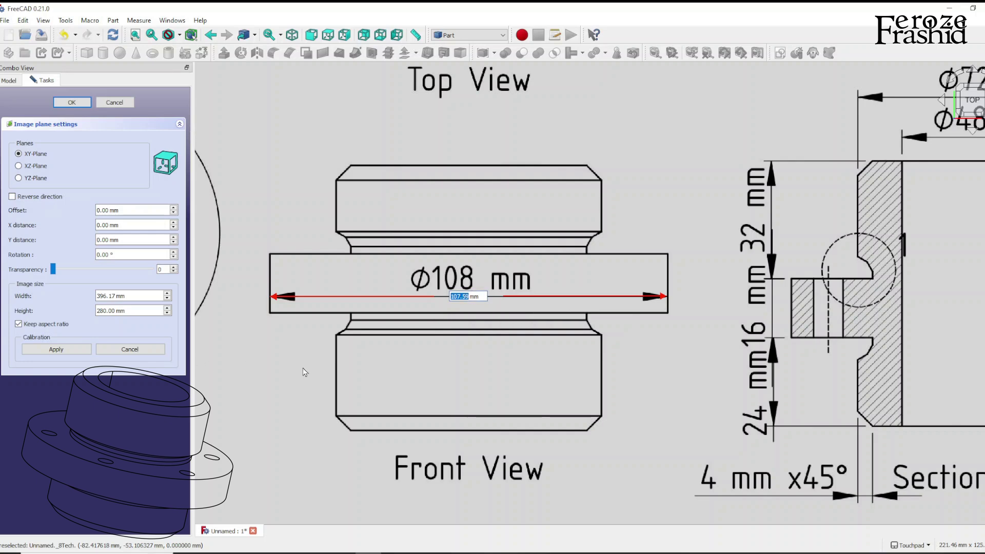
pyautogui.click(136, 353)
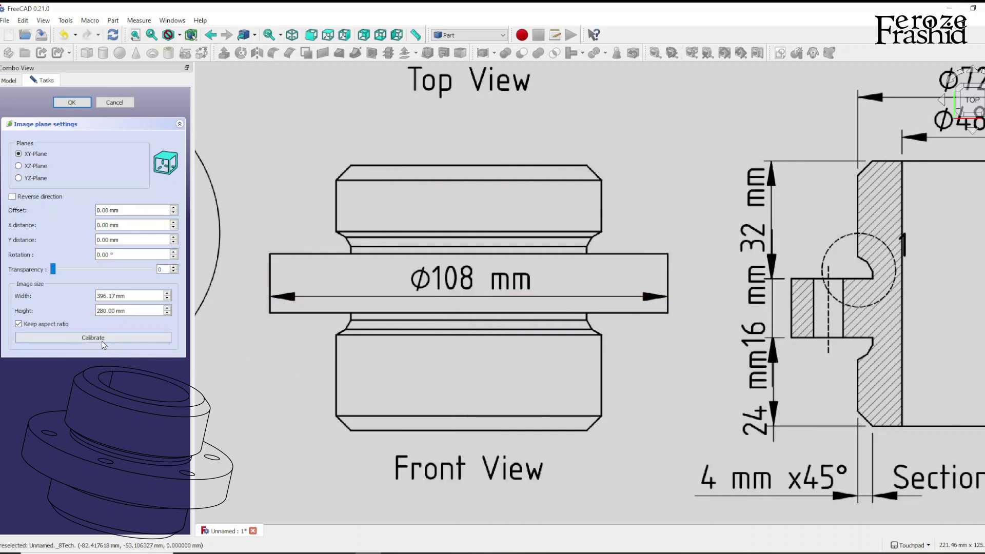
# Step: Measure the Ø88 bolt circle diameter in the top view with the image calibration and discard the measurement
pyautogui.scroll(-4, 302, 368)
pyautogui.scroll(-2, 531, 430)
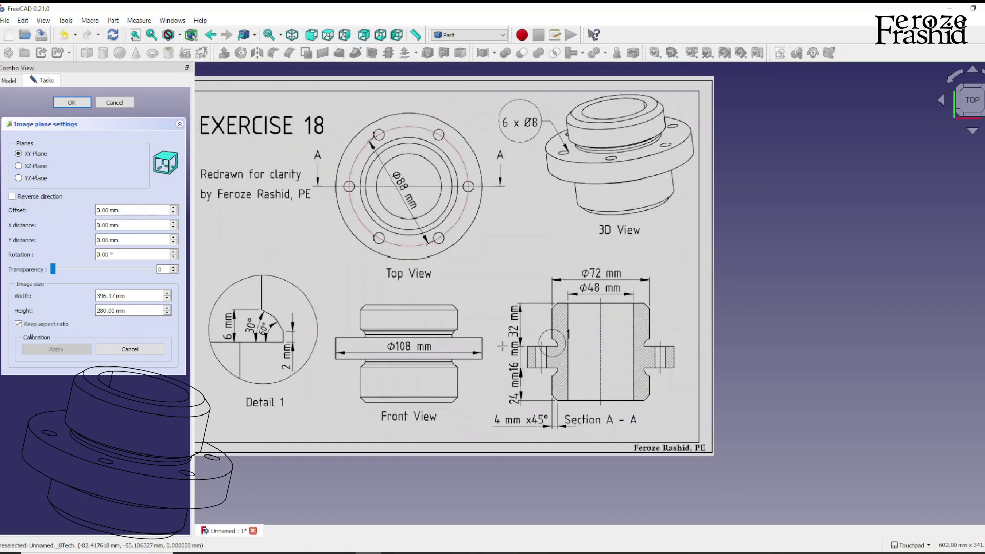
pyautogui.scroll(8, 410, 112)
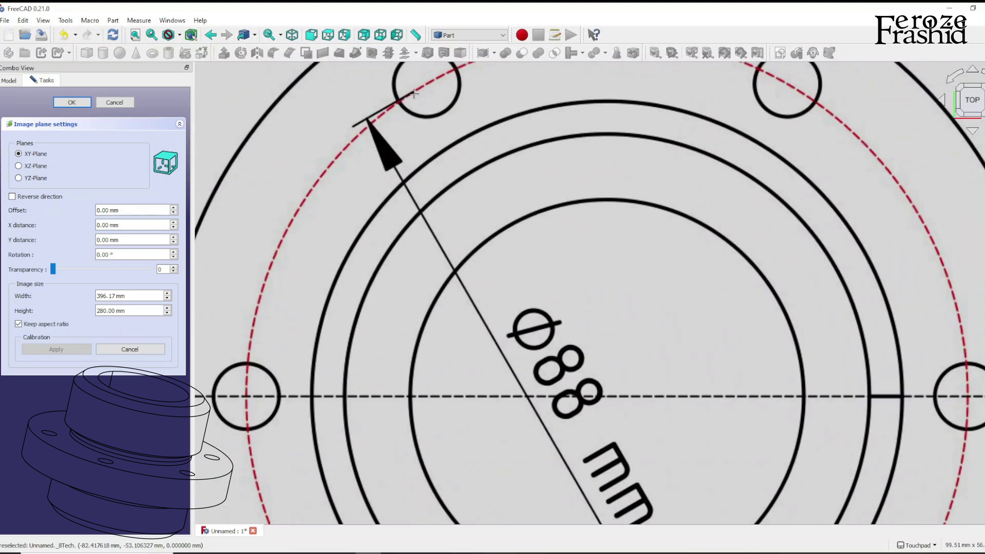
pyautogui.click(414, 92)
pyautogui.scroll(-3, 400, 103)
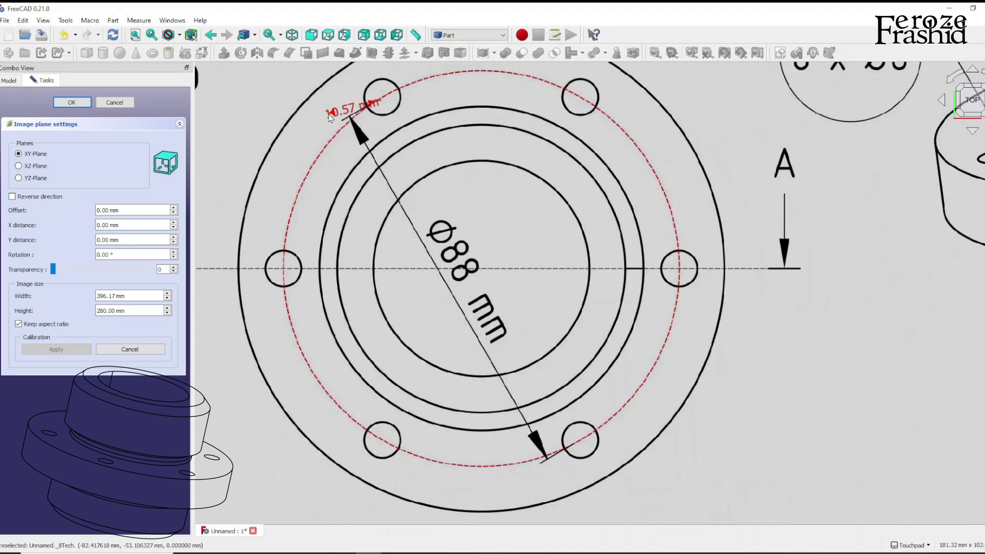
pyautogui.scroll(3, 577, 460)
pyautogui.scroll(2, 578, 461)
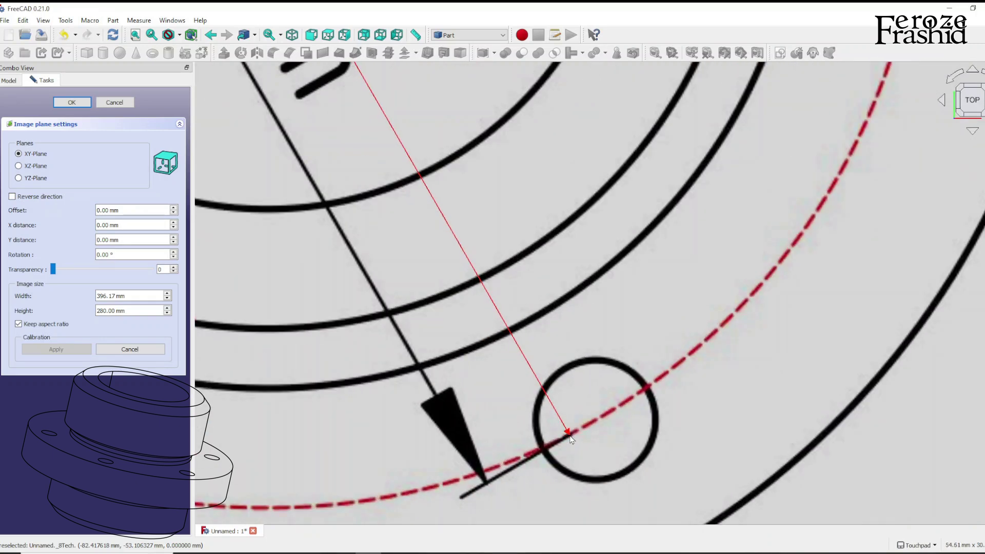
pyautogui.click(571, 437)
pyautogui.scroll(-3, 571, 438)
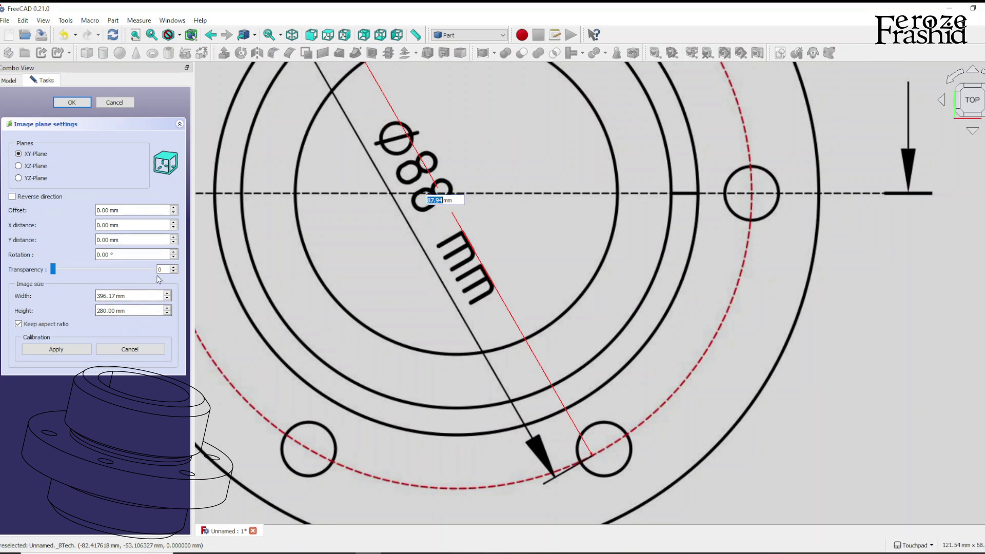
pyautogui.click(129, 349)
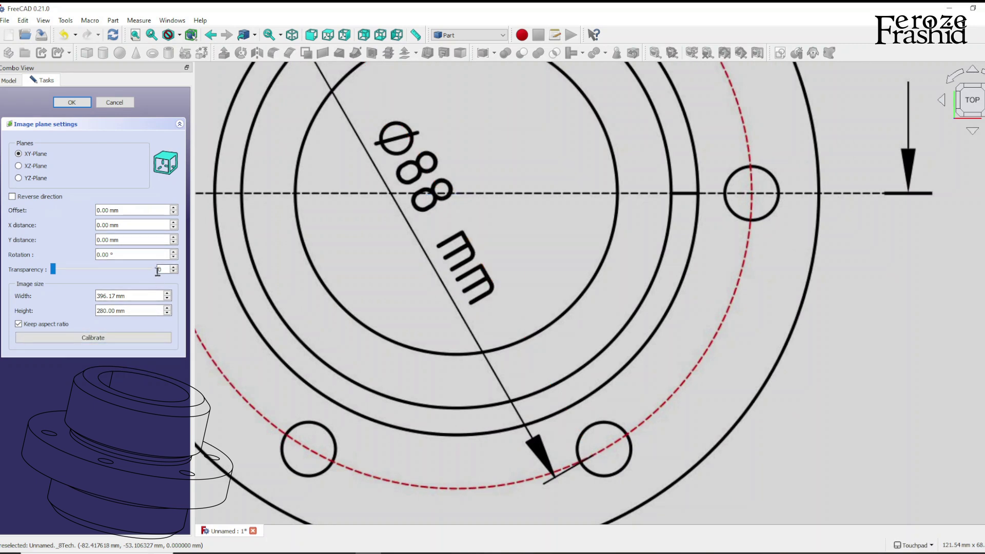
# Step: Set the 18Tech image plane's transparency to 50
pyautogui.write('50')
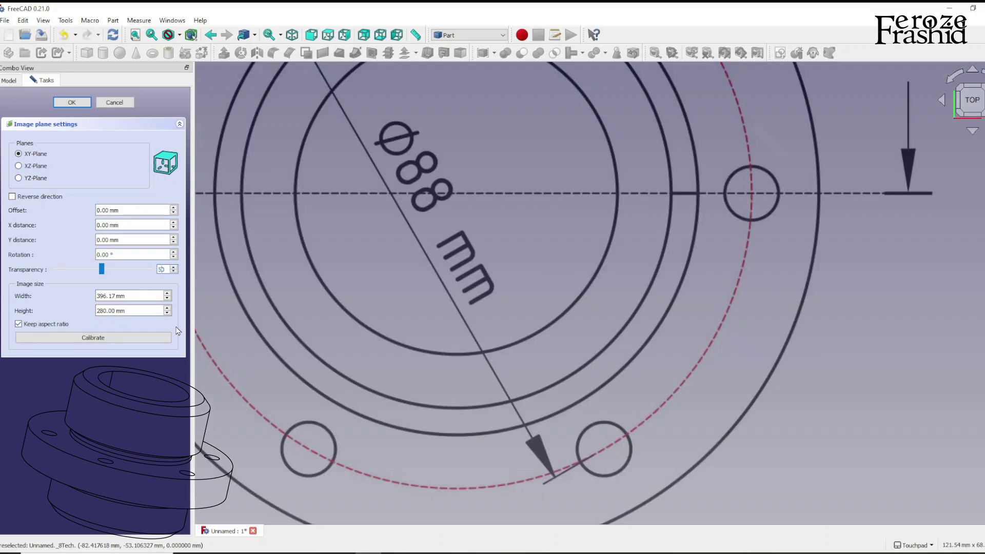
pyautogui.scroll(-4, 410, 269)
pyautogui.scroll(-5, 533, 327)
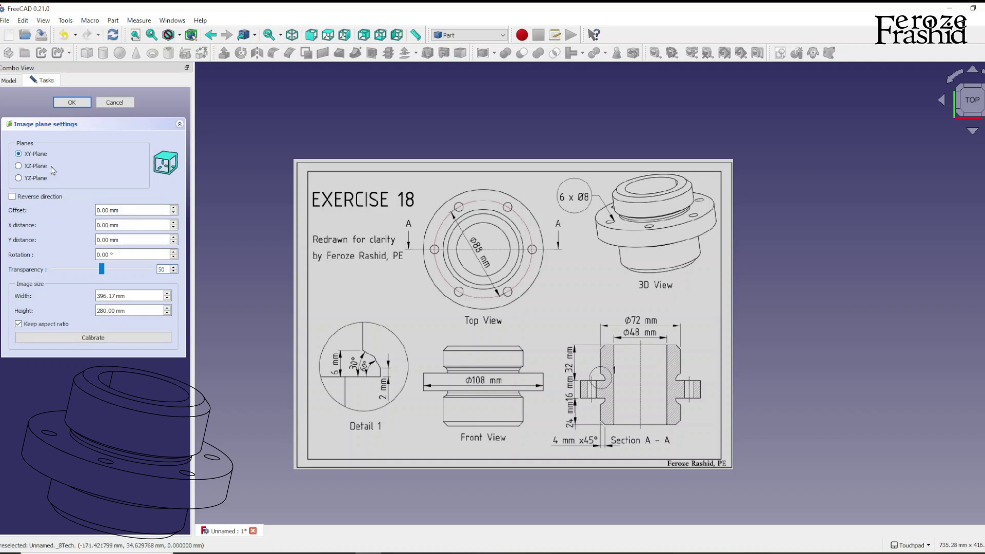
# Step: Place the 18Tech image plane on the XZ plane, accept the settings, and view the drawing squarely from the front
pyautogui.scroll(2, 492, 308)
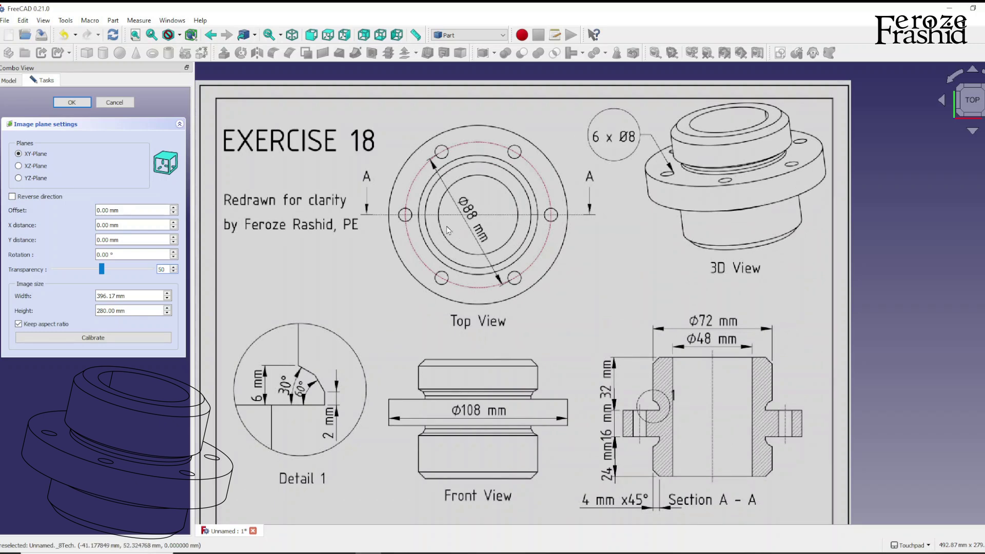
pyautogui.scroll(-1, 516, 213)
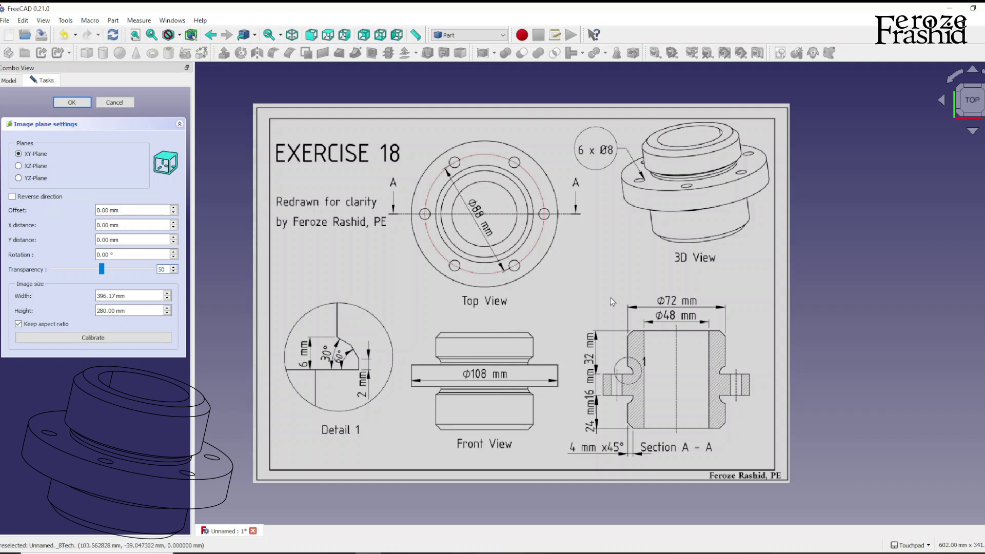
pyautogui.click(39, 167)
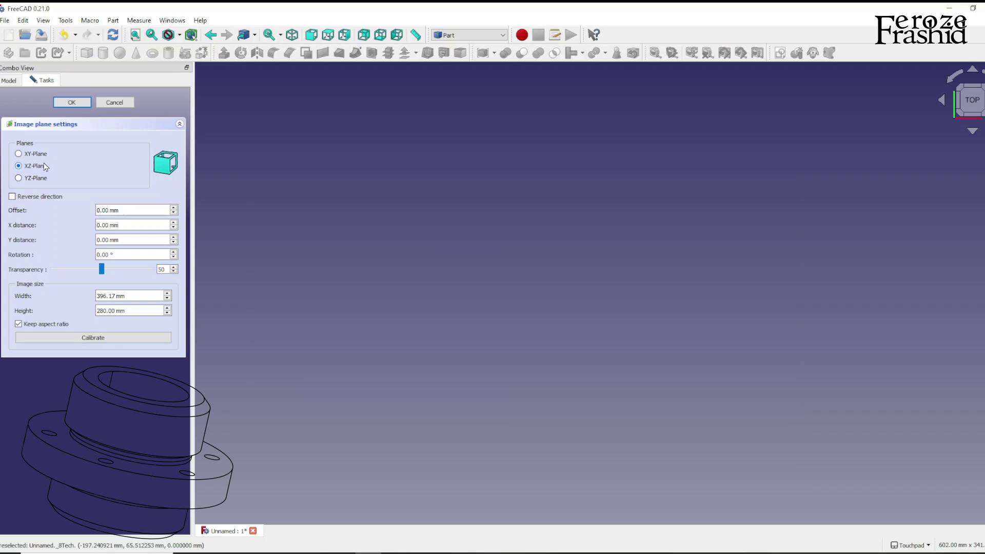
pyautogui.click(72, 103)
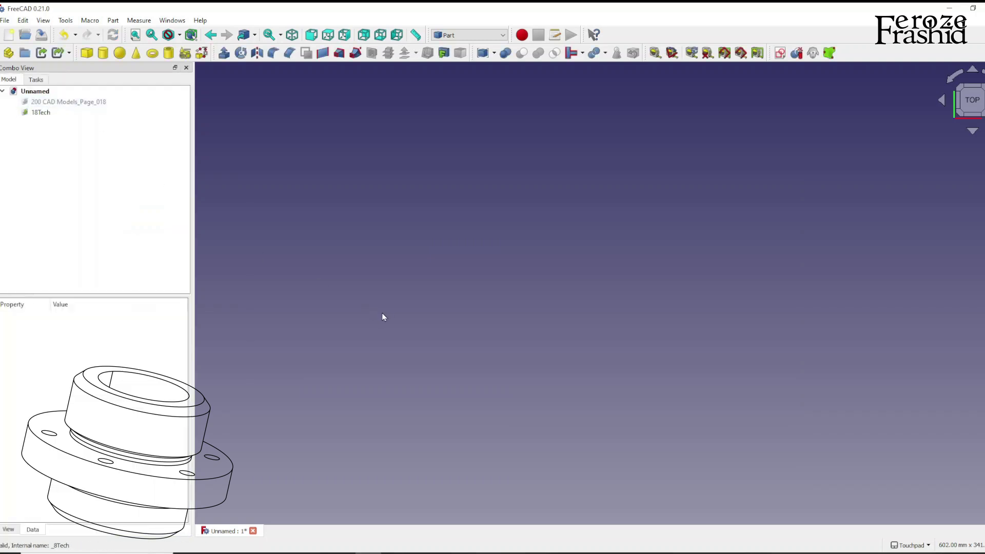
pyautogui.keyDown('alt'); pyautogui.moveTo(701, 370); pyautogui.dragTo(896, 195); pyautogui.keyUp('alt')
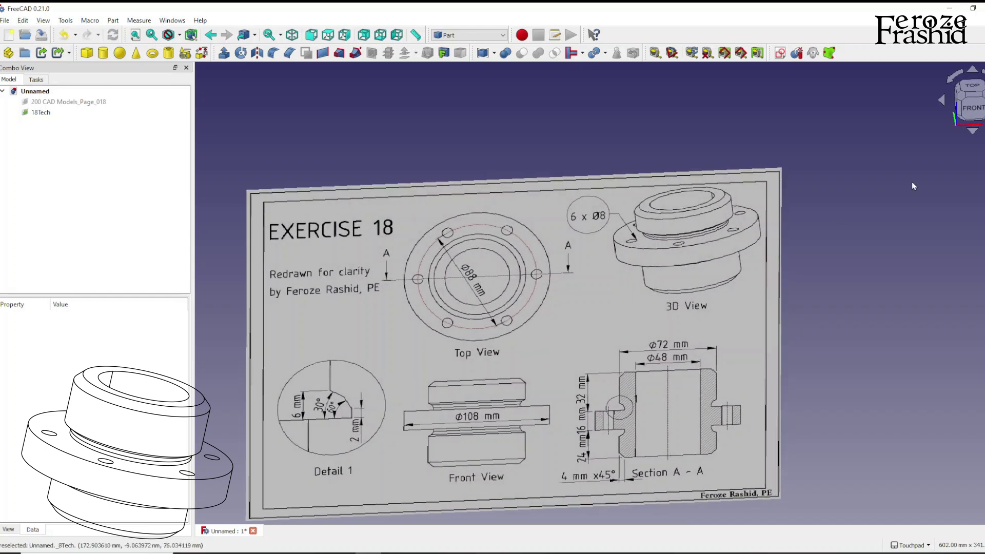
pyautogui.click(972, 108)
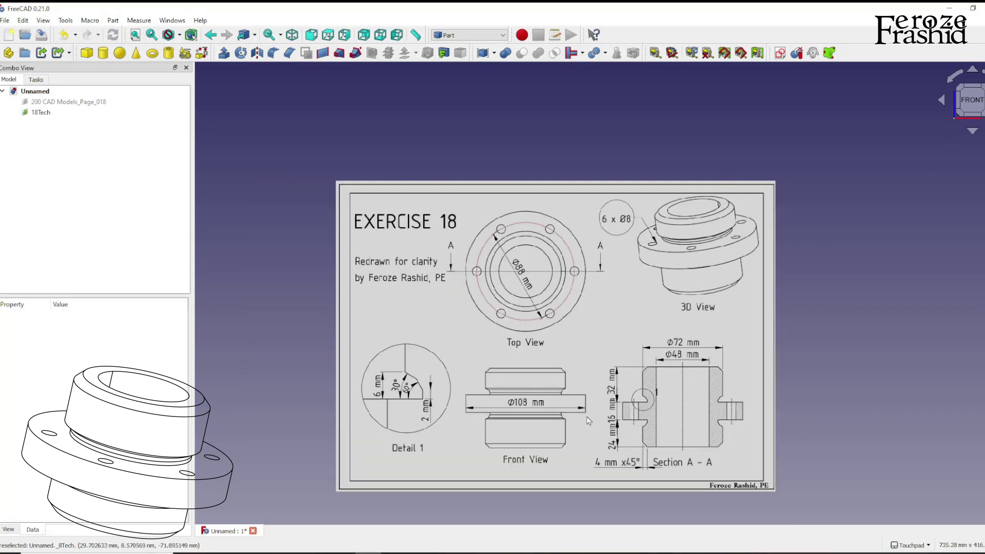
pyautogui.scroll(1, 590, 420)
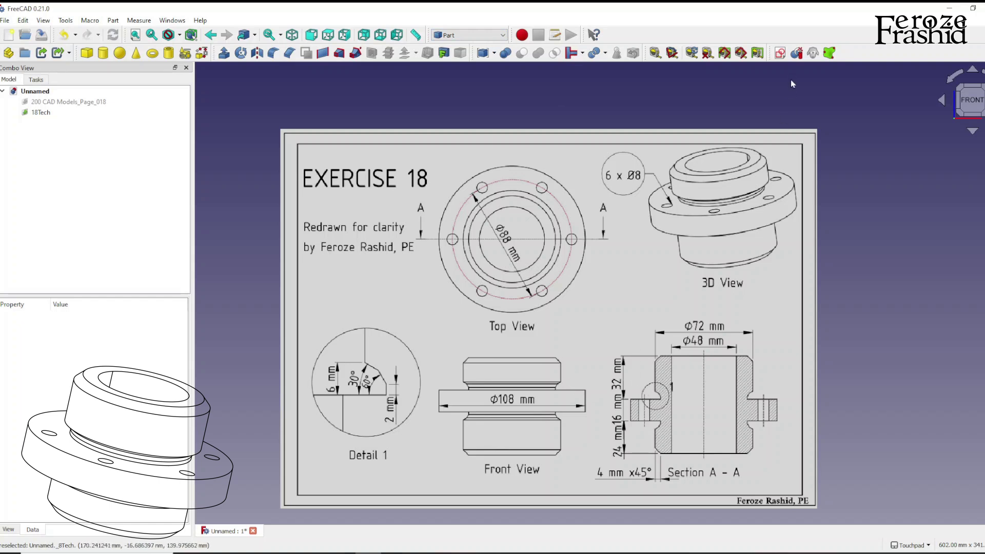
pyautogui.click(779, 53)
pyautogui.click(486, 268)
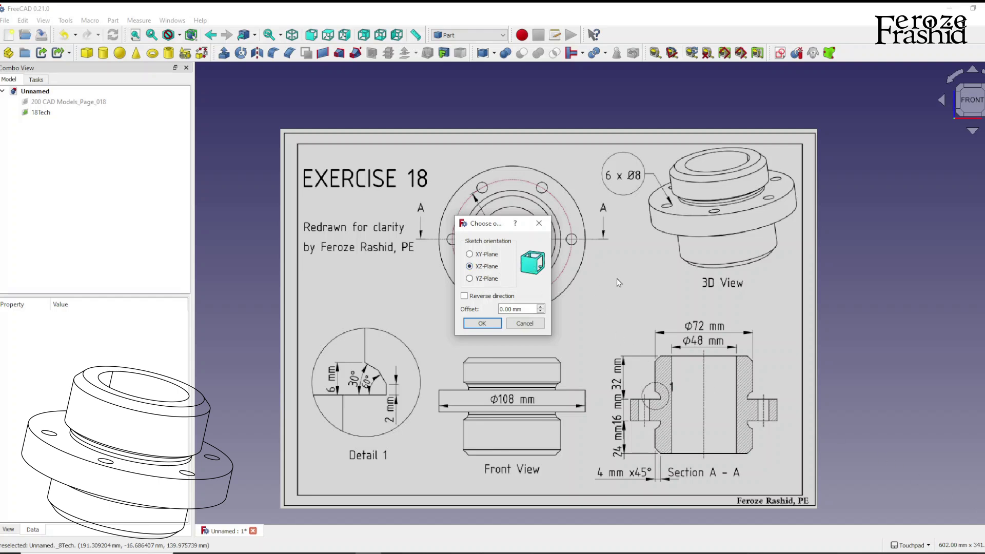
pyautogui.click(525, 323)
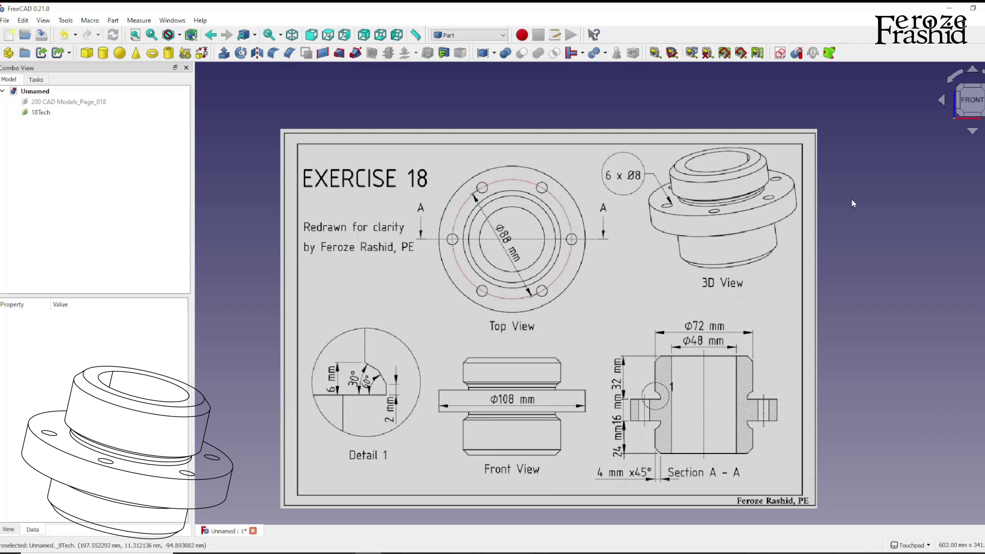
# Step: Create a trial sketch on the XZ plane to check where the origin falls on the drawing, and delete the empty sketch
pyautogui.click(779, 53)
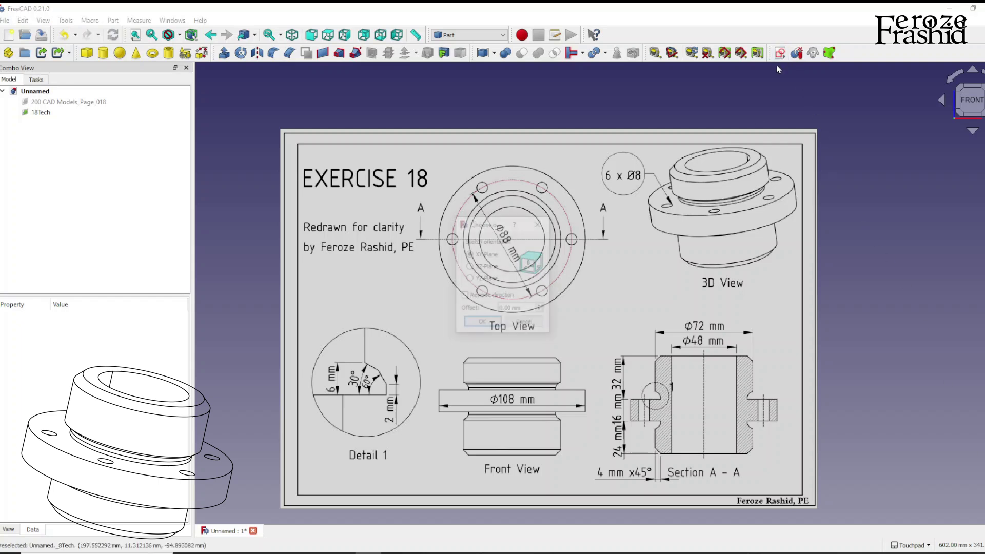
pyautogui.click(483, 267)
pyautogui.click(482, 323)
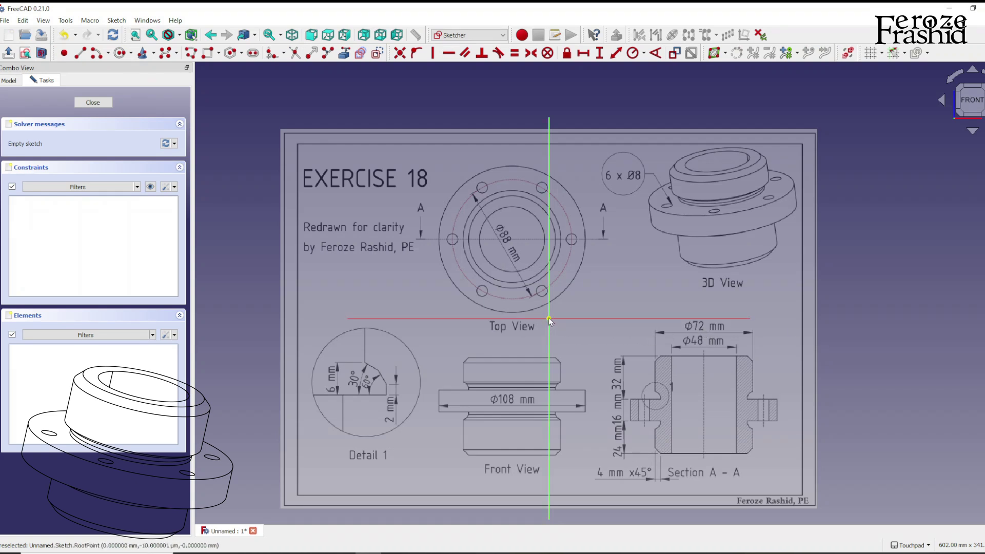
pyautogui.click(93, 102)
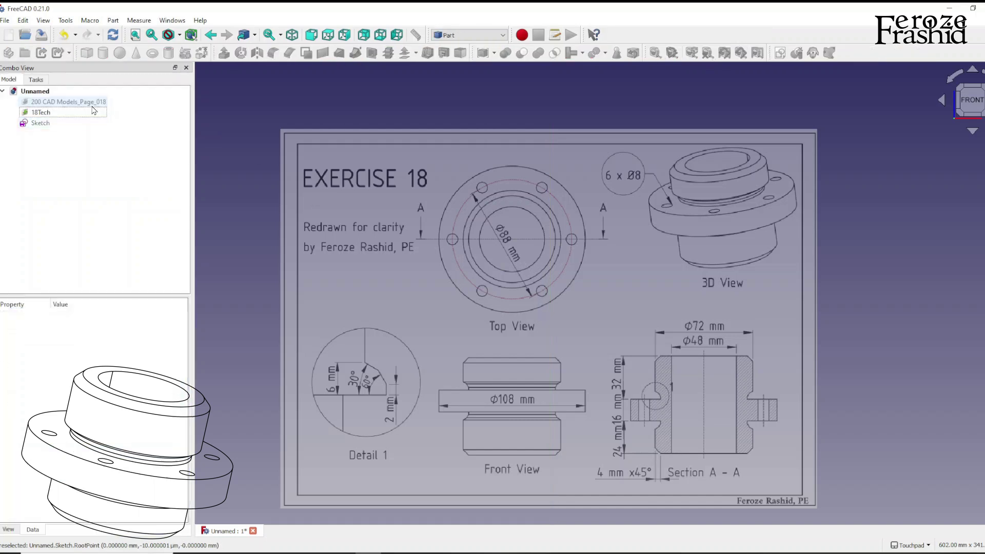
pyautogui.click(57, 125)
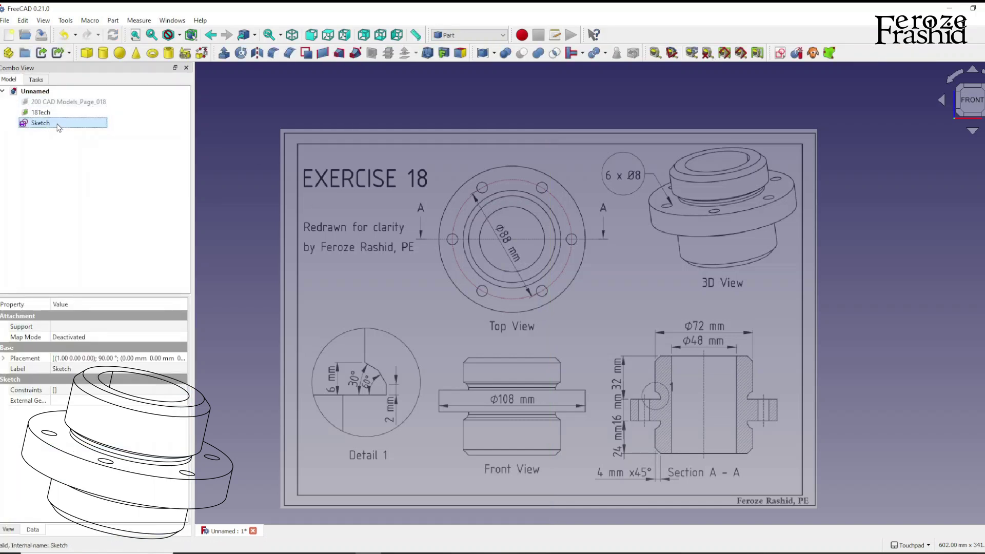
pyautogui.press('Delete')
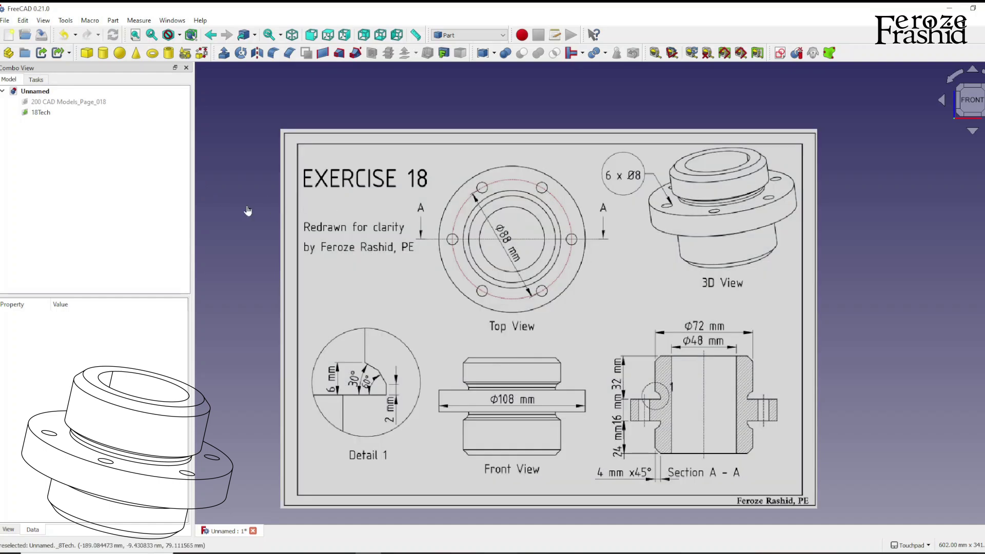
# Step: Transform the 18Tech image to X -114.50 mm so the bottom centre of Section A-A sits on the origin, with its centreline on the Z axis
pyautogui.click(313, 238)
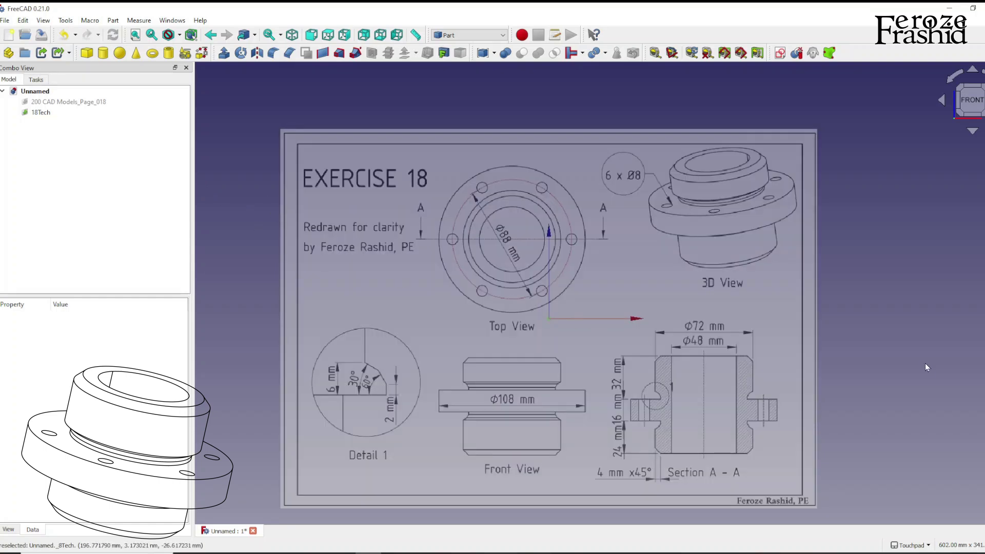
pyautogui.click(41, 113)
pyautogui.rightClick(42, 115)
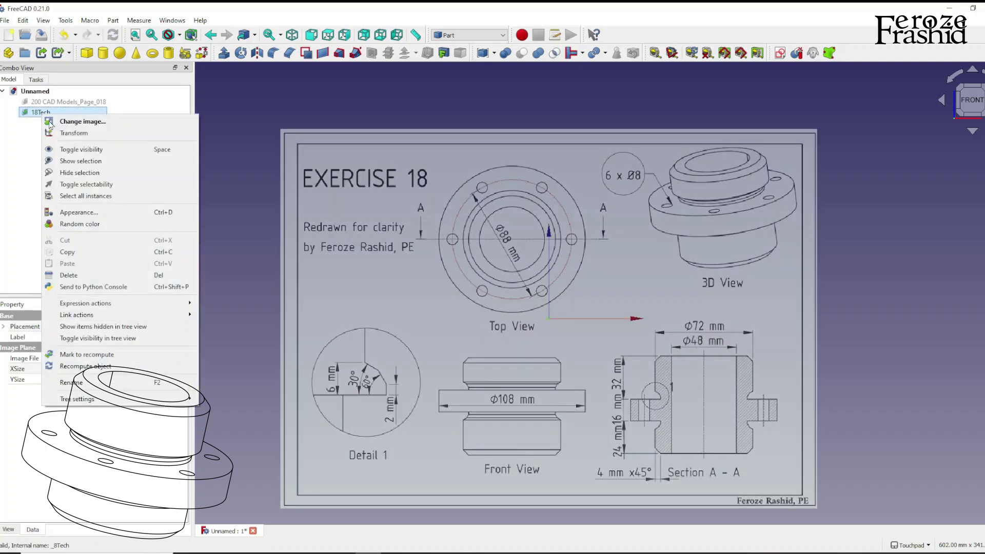
pyautogui.click(73, 133)
pyautogui.moveTo(676, 309); pyautogui.dragTo(523, 307)
pyautogui.moveTo(395, 194); pyautogui.dragTo(396, 69)
pyautogui.click(93, 102)
# Step: Check the section view's alignment with the origin and create a new sketch on the XZ plane
pyautogui.scroll(2, 559, 311)
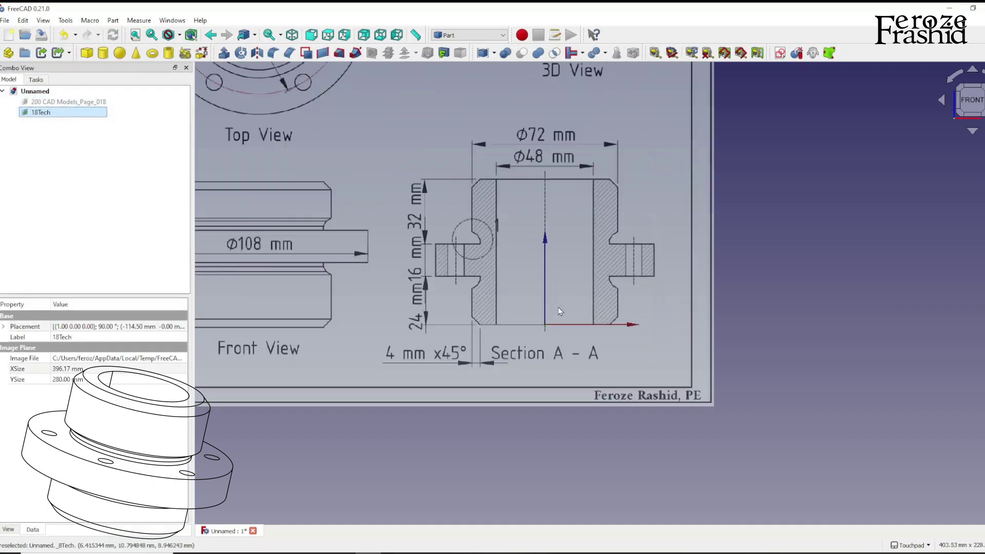
pyautogui.scroll(3, 559, 312)
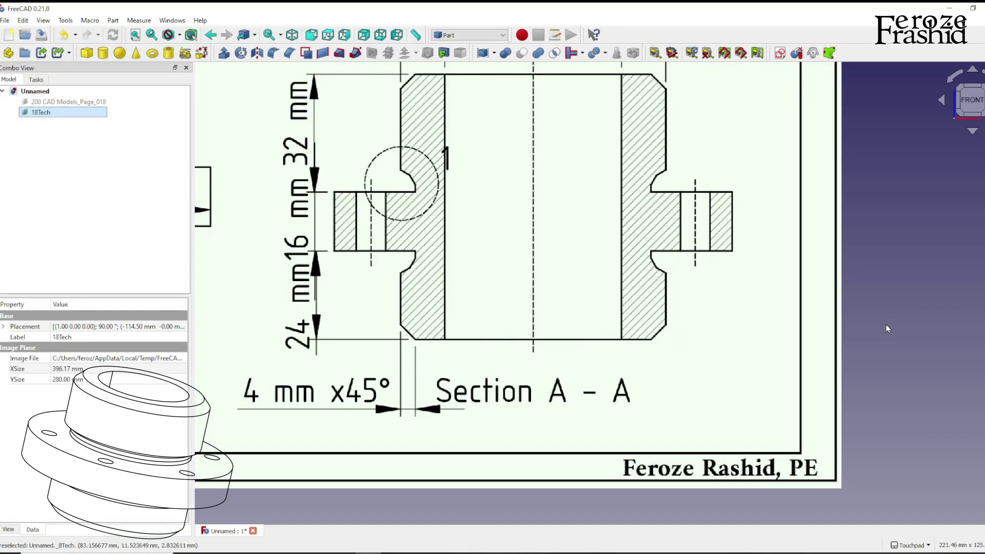
pyautogui.click(886, 325)
pyautogui.scroll(-2, 904, 359)
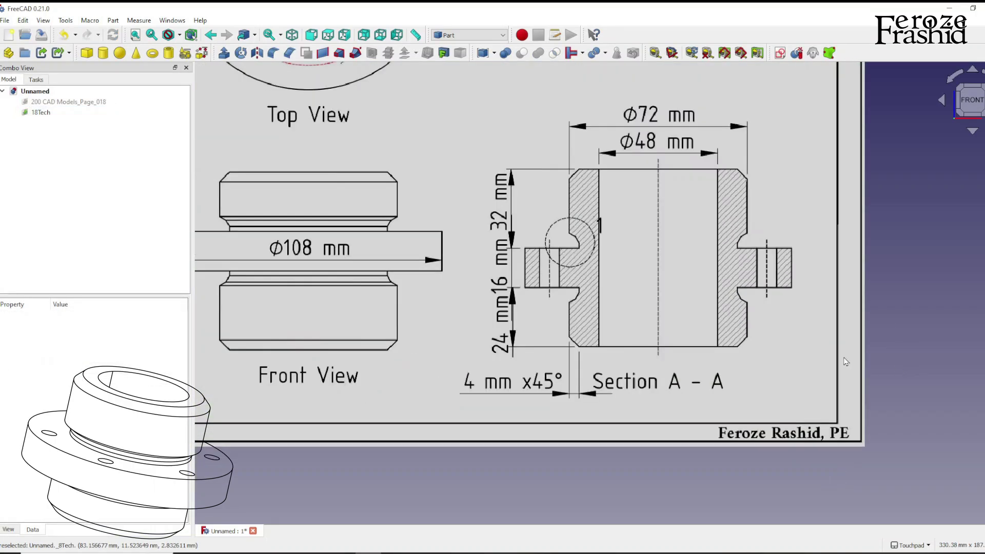
pyautogui.scroll(2, 679, 195)
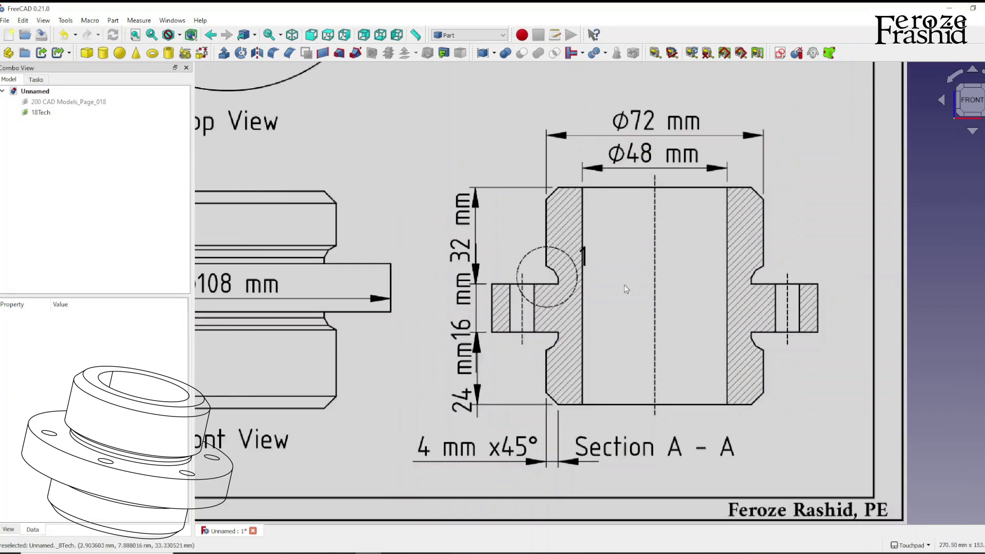
pyautogui.scroll(-1, 688, 303)
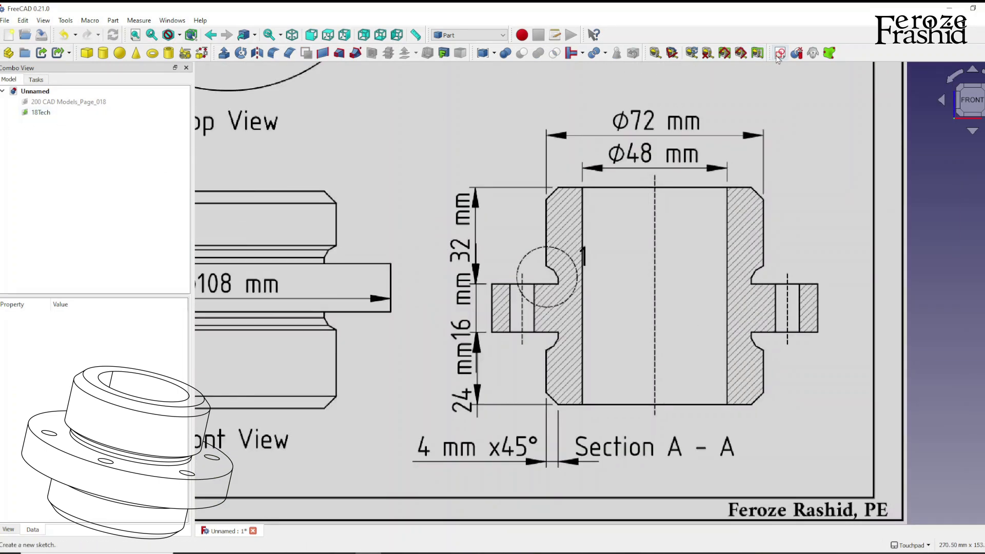
pyautogui.click(780, 53)
pyautogui.click(491, 267)
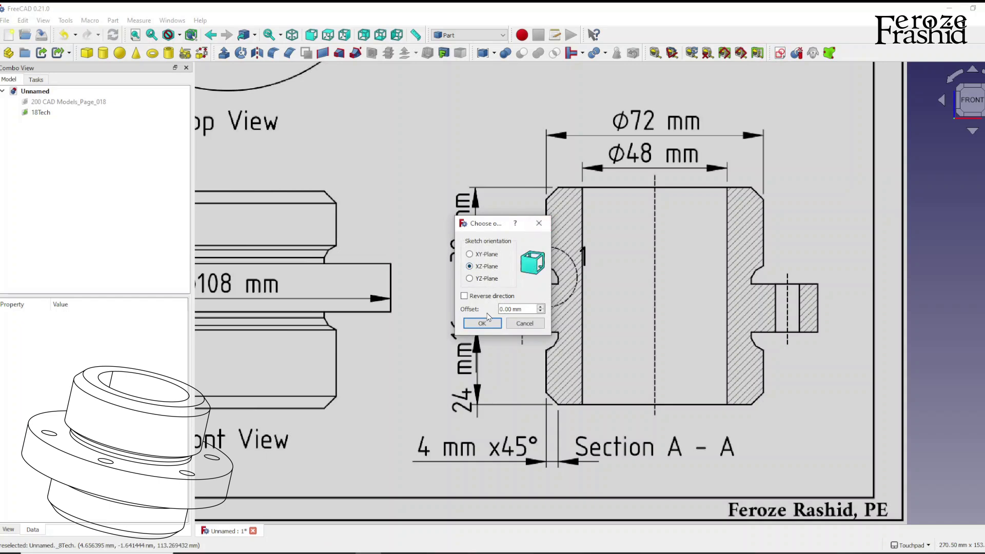
pyautogui.click(482, 323)
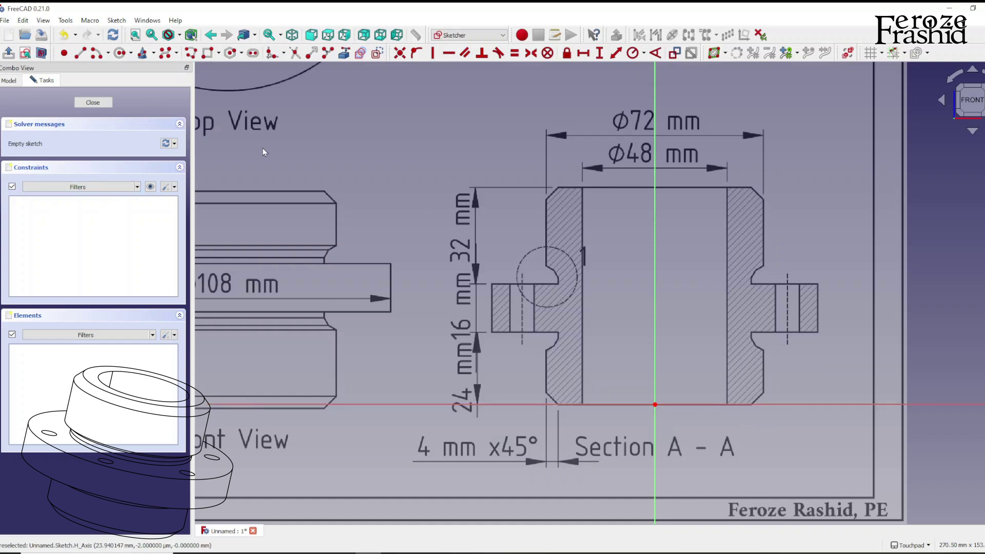
# Step: Trace the section's right half with a polyline from the bore's bottom corner up the bore, across the top, along the chamfer and down the outer wall
pyautogui.click(190, 53)
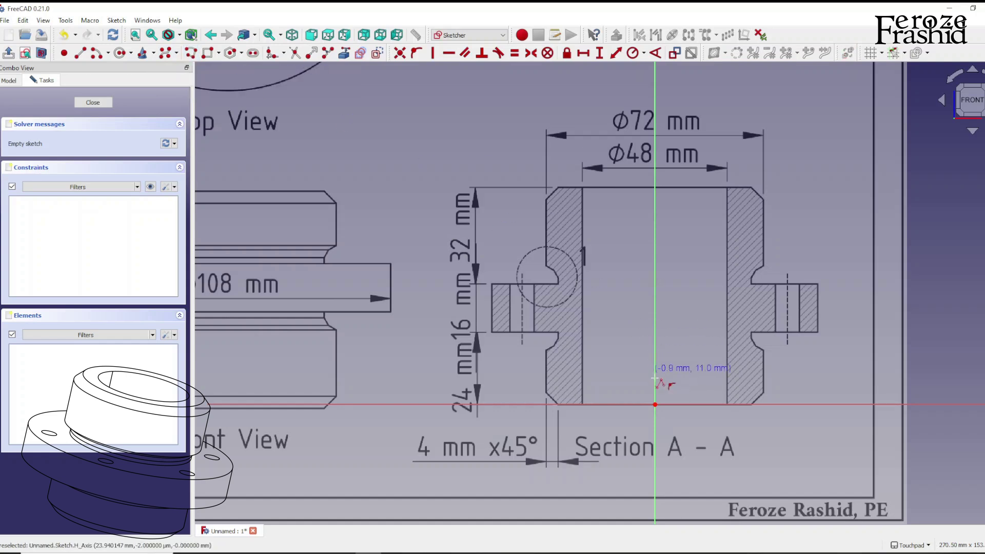
pyautogui.click(727, 404)
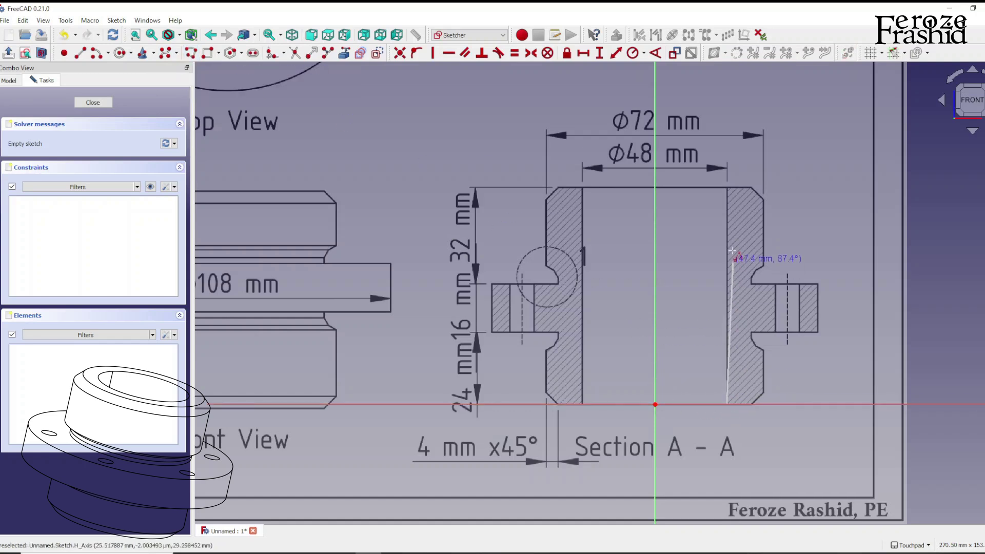
pyautogui.click(726, 188)
pyautogui.click(749, 188)
pyautogui.click(763, 200)
pyautogui.click(763, 266)
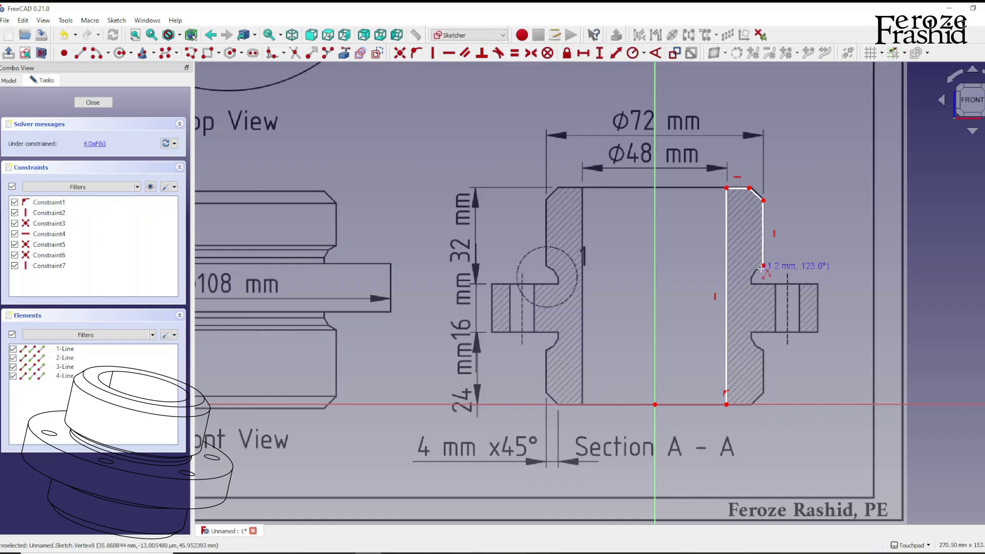
# Step: Consult Detail 1 and continue the polyline through the undercut with two sloped segments and a vertical one down to the flange's upper face
pyautogui.scroll(3, 762, 266)
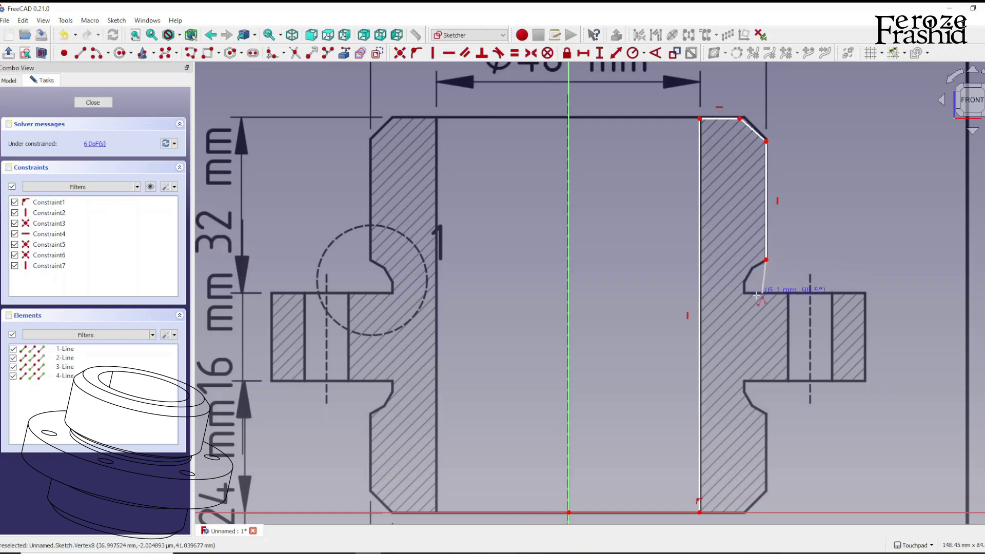
pyautogui.scroll(-1, 890, 258)
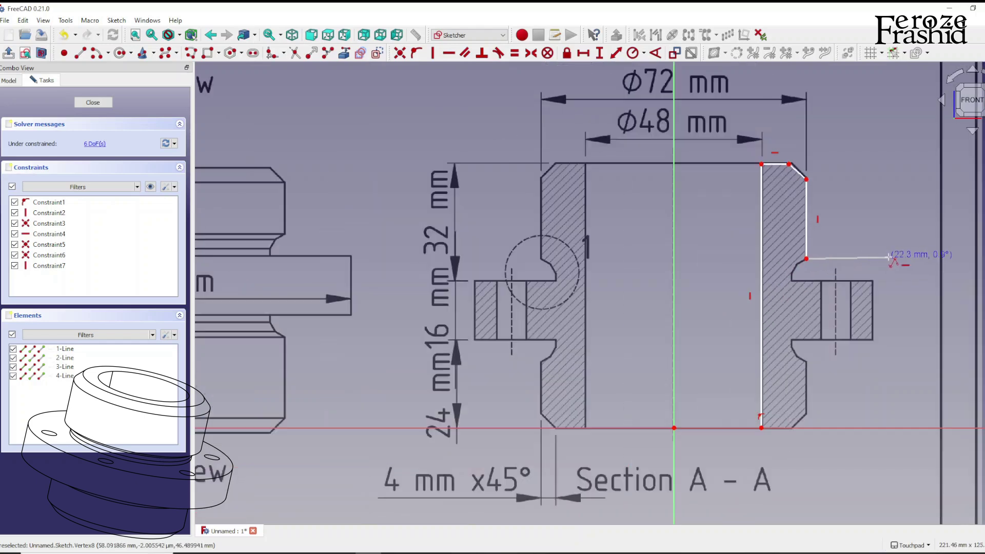
pyautogui.scroll(-7, 890, 257)
pyautogui.scroll(5, 361, 247)
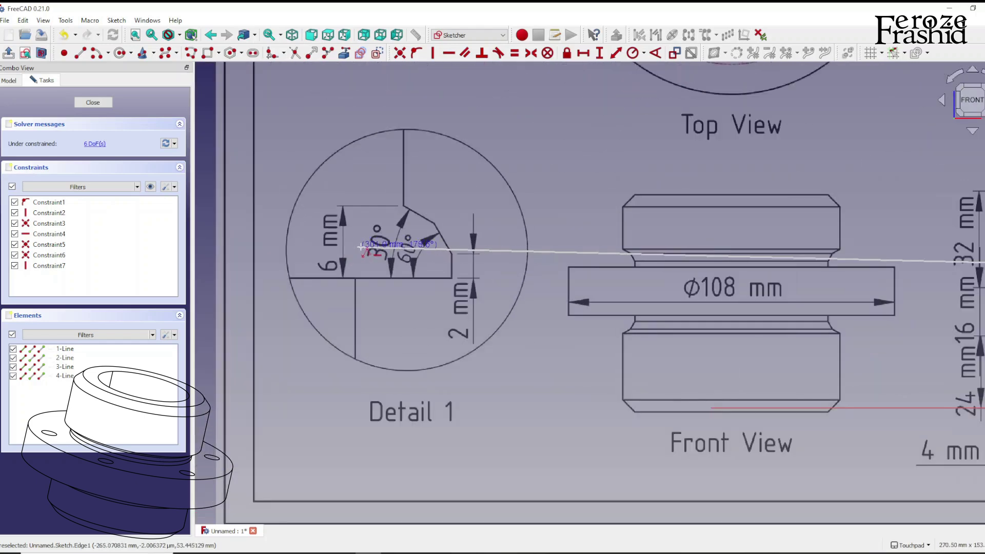
pyautogui.scroll(2, 361, 247)
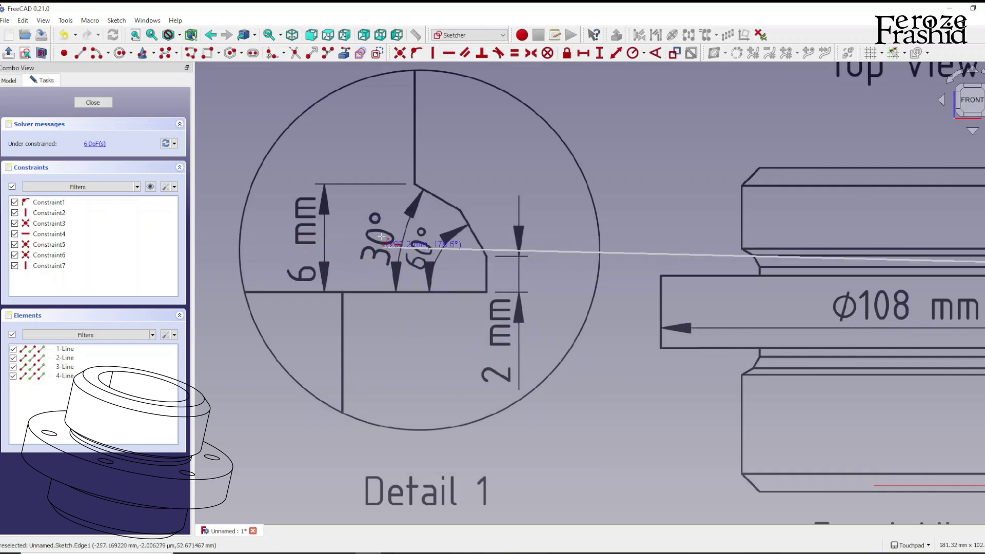
pyautogui.scroll(-5, 418, 238)
pyautogui.scroll(8, 846, 267)
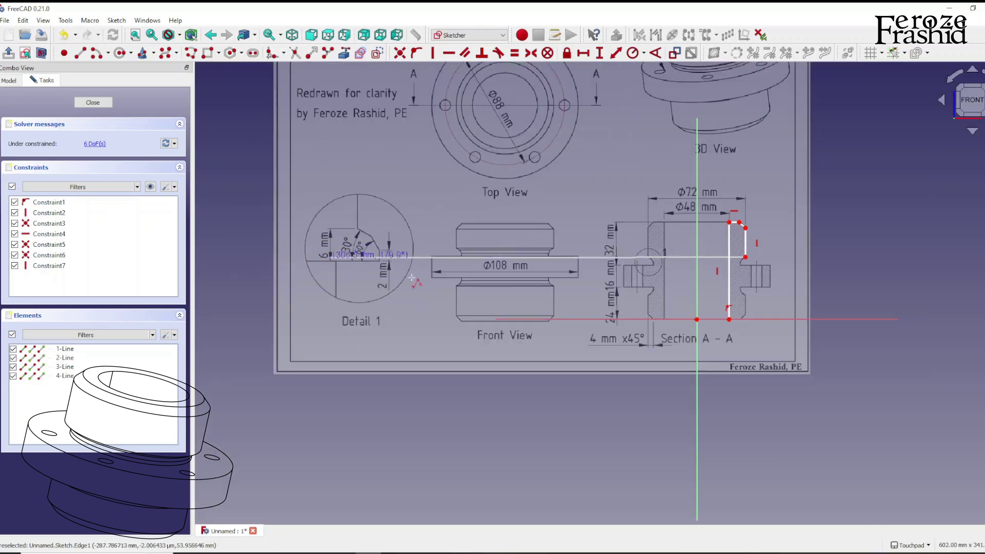
pyautogui.scroll(3, 769, 221)
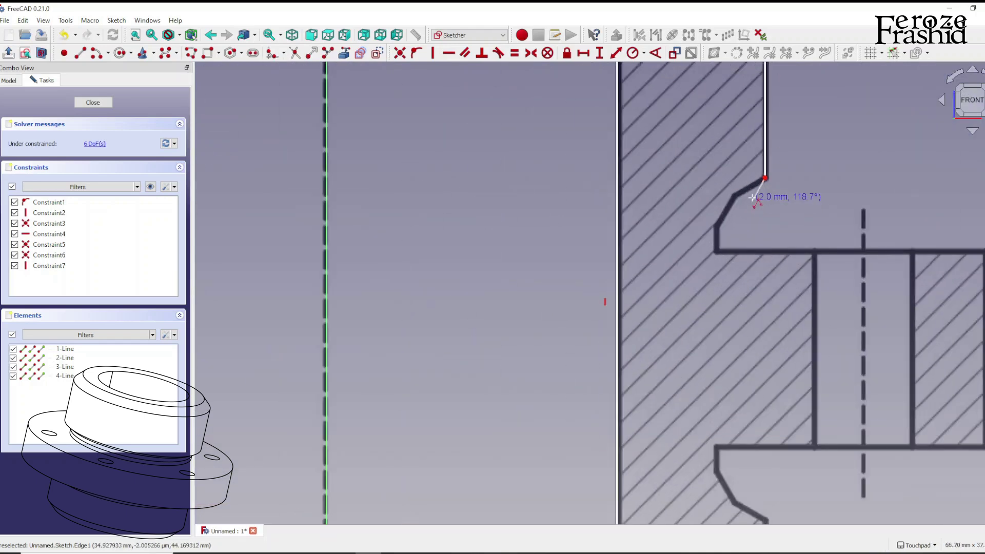
pyautogui.click(734, 195)
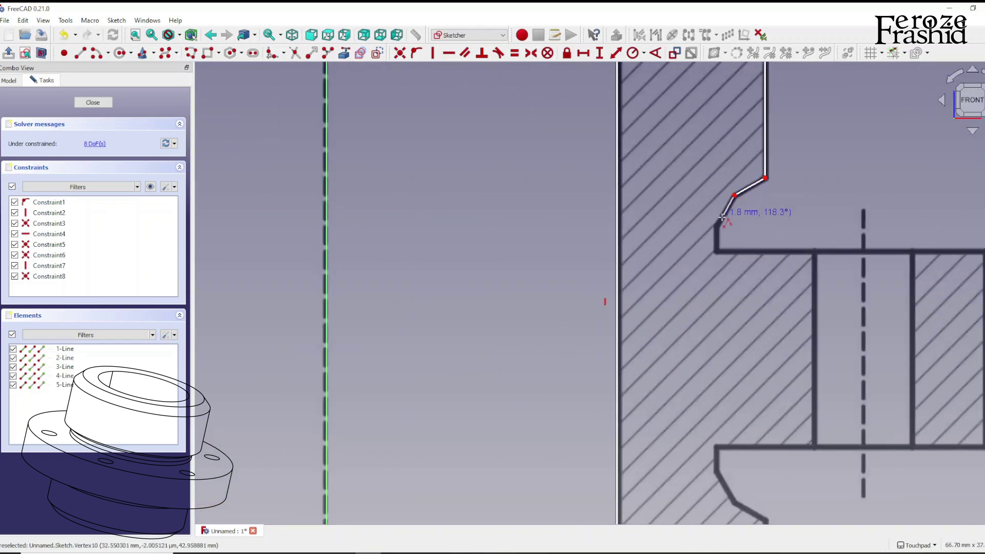
pyautogui.click(718, 226)
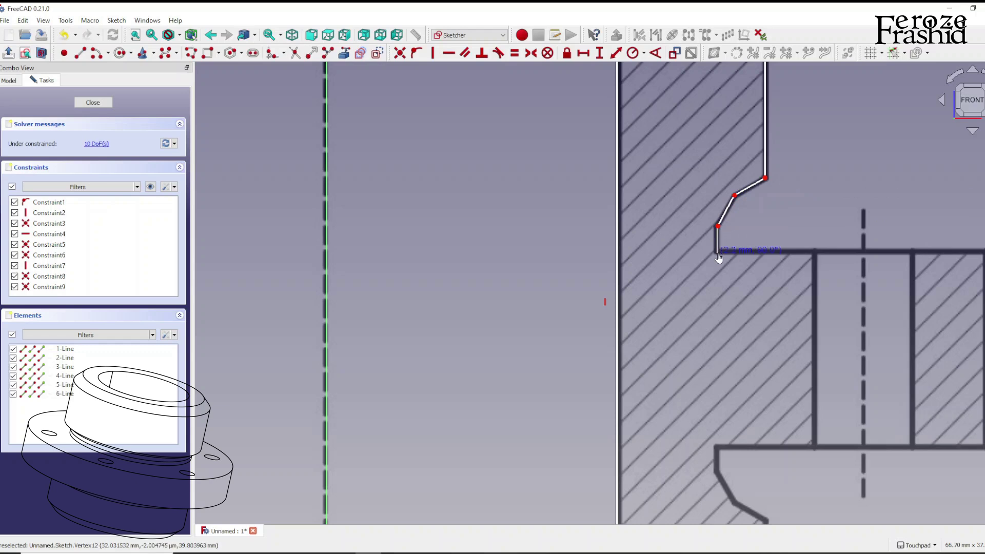
pyautogui.click(717, 252)
pyautogui.scroll(-3, 708, 257)
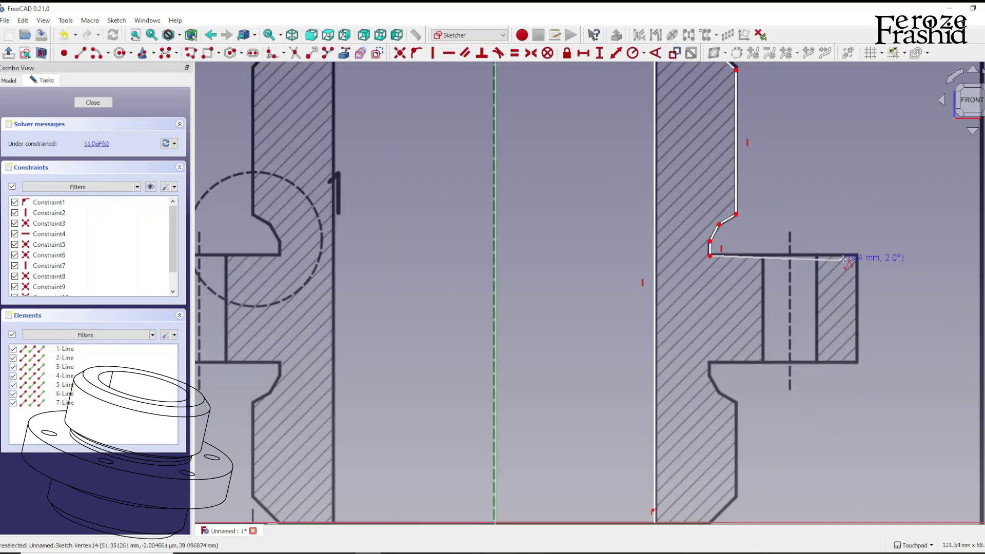
# Step: Continue the polyline around the flange, tracing its upper face, outer edge and underside back in to the neck
pyautogui.click(857, 255)
pyautogui.click(857, 363)
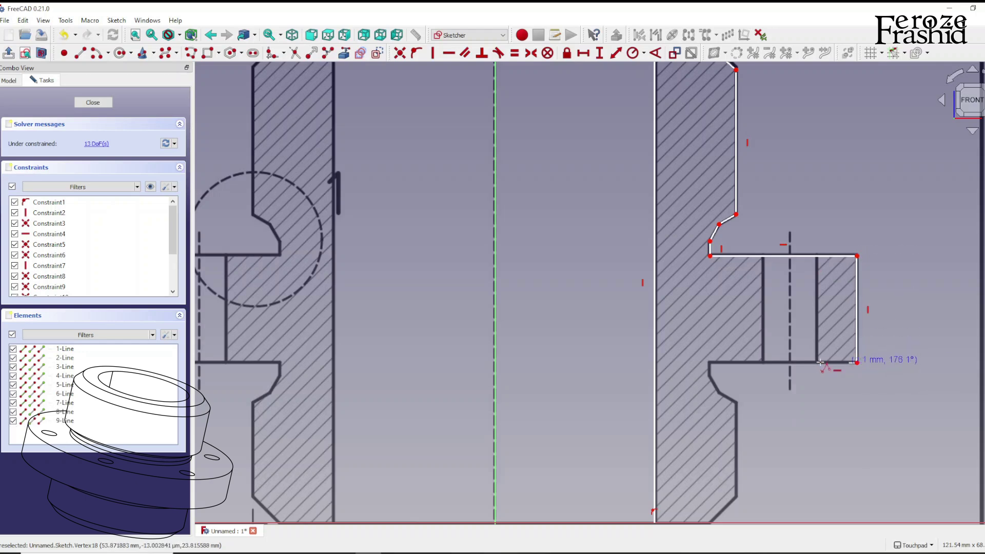
pyautogui.click(710, 363)
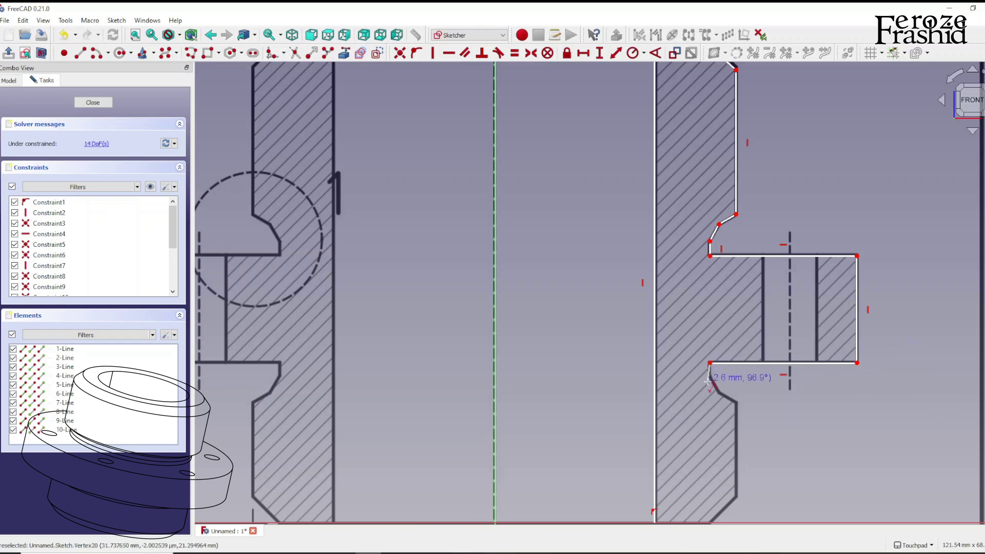
# Step: Trace the undercut below the flange with a short vertical segment and two sloped segments out to the lower outer wall
pyautogui.scroll(3, 710, 367)
pyautogui.click(709, 375)
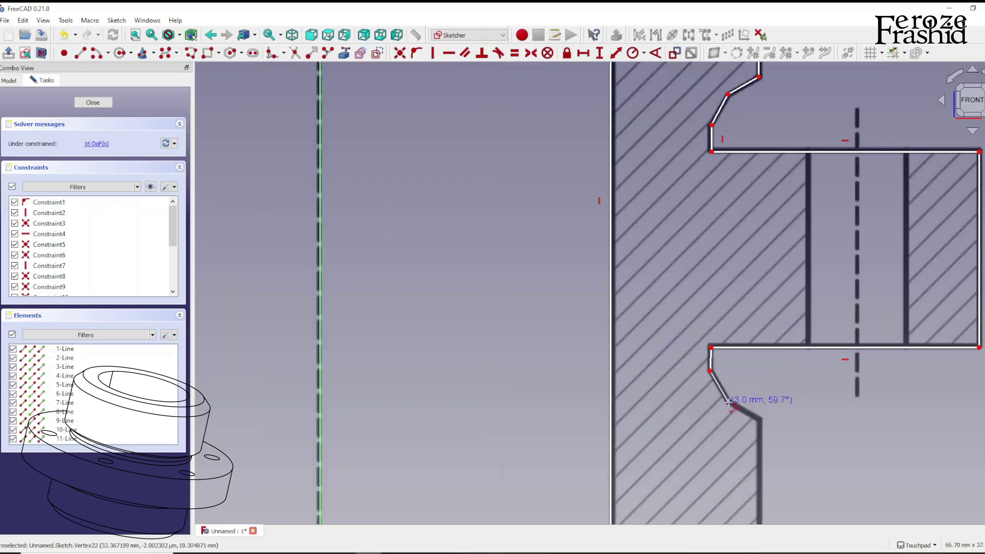
pyautogui.click(729, 403)
pyautogui.click(759, 421)
# Step: Trace the lower outer wall and bottom chamfer, and close the profile along the horizontal axis at the bore's bottom corner
pyautogui.scroll(-3, 761, 347)
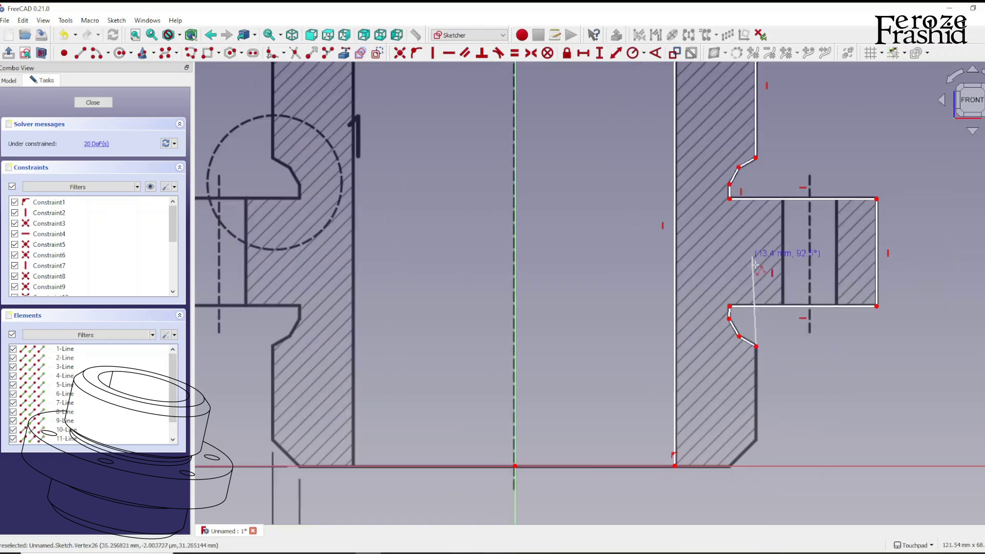
pyautogui.scroll(4, 767, 424)
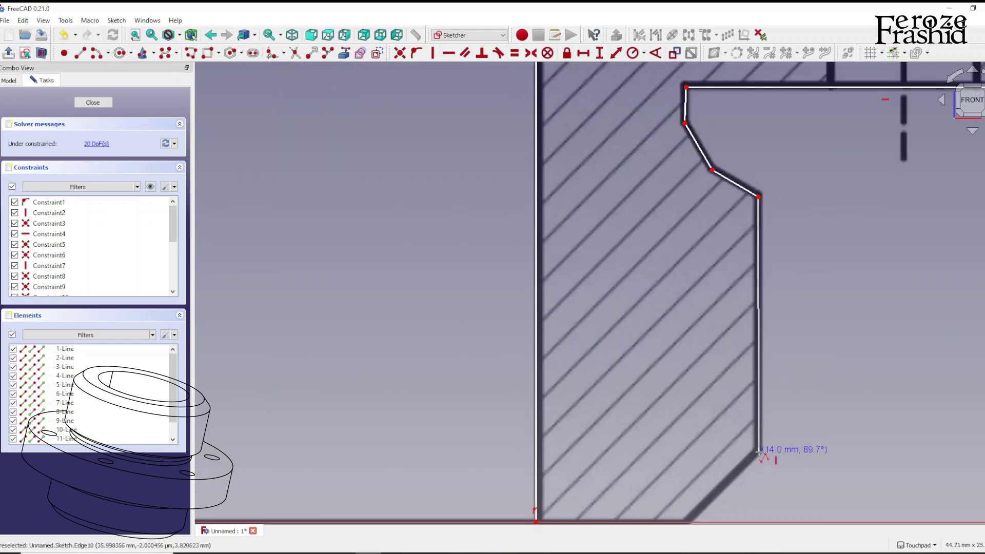
pyautogui.click(760, 451)
pyautogui.scroll(-3, 796, 286)
pyautogui.scroll(3, 749, 406)
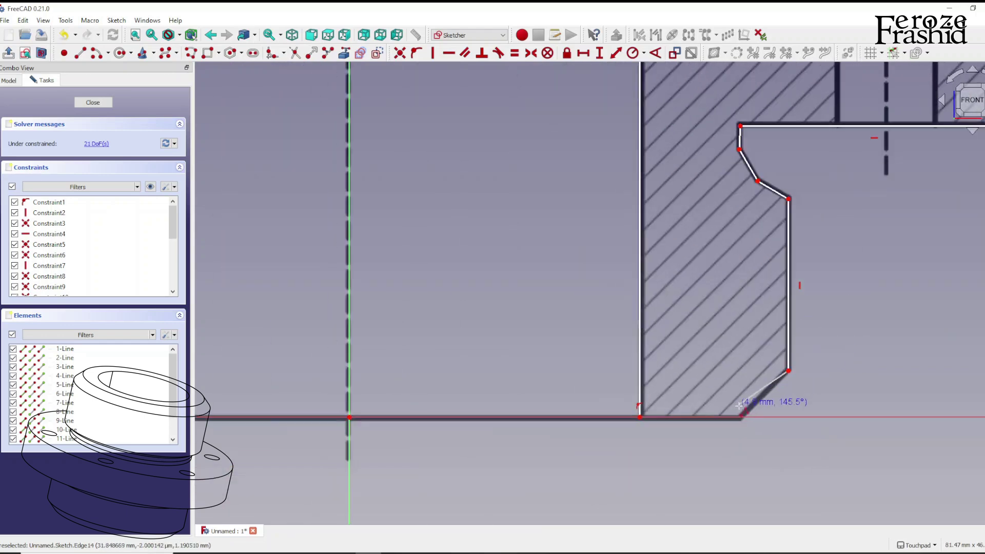
pyautogui.click(742, 422)
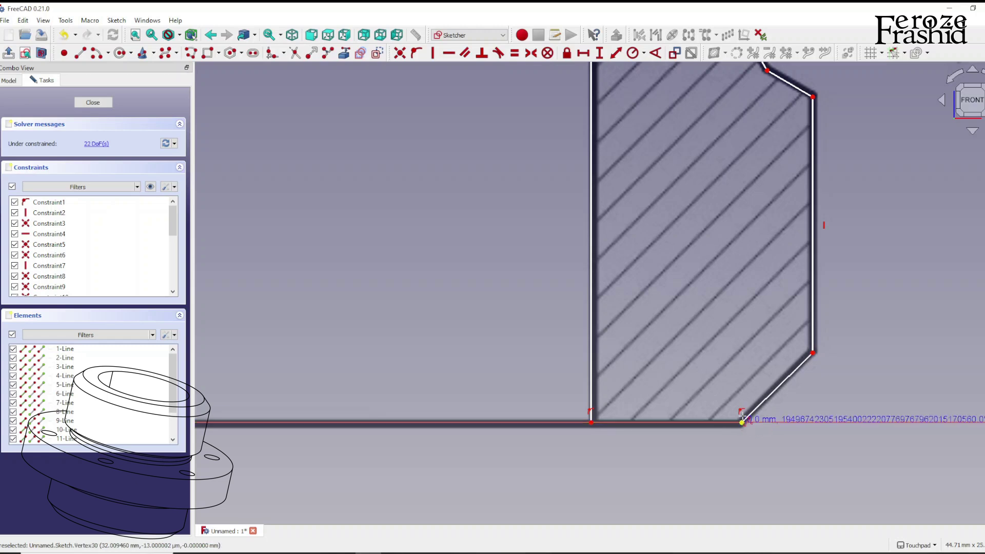
pyautogui.click(590, 421)
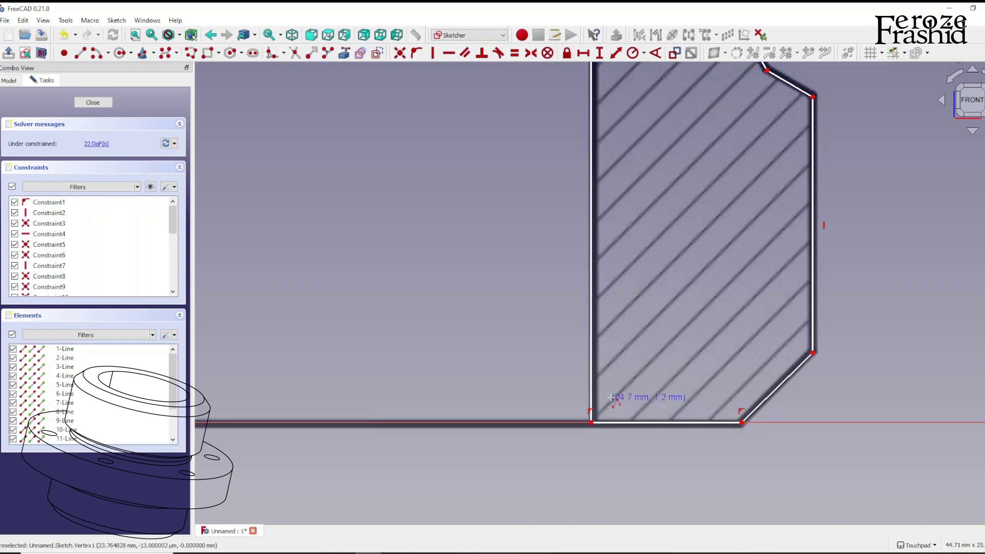
pyautogui.scroll(-5, 613, 425)
pyautogui.scroll(-1, 613, 439)
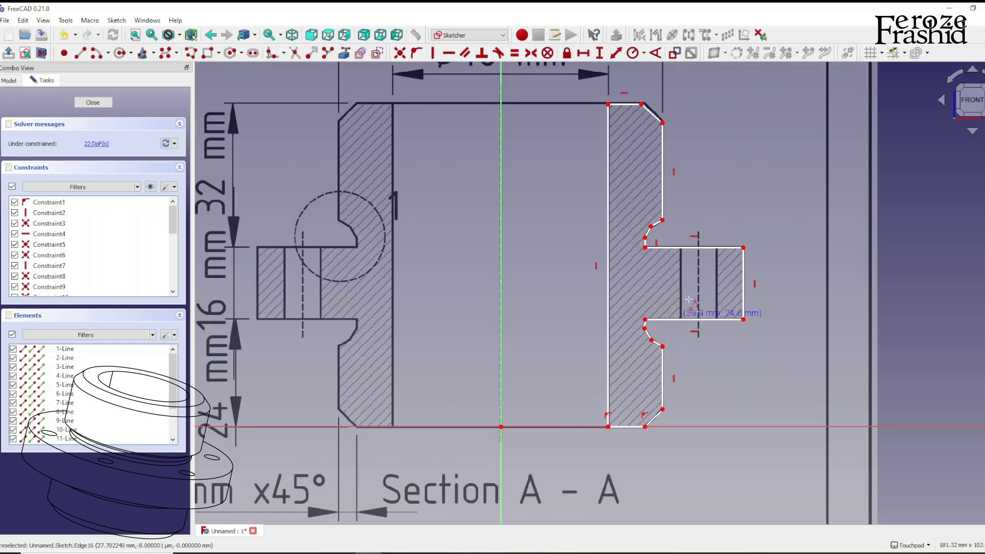
pyautogui.scroll(-3, 698, 292)
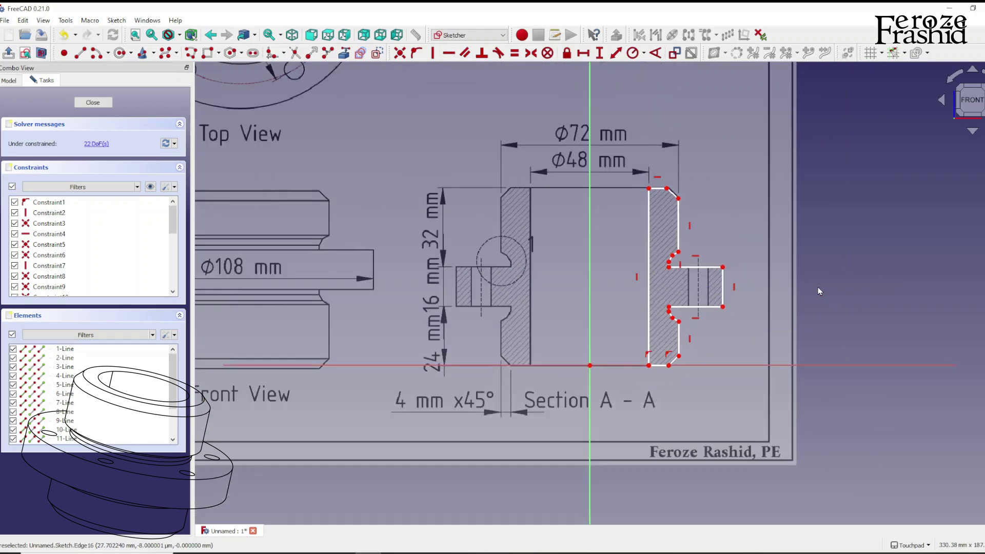
# Step: Move both end points of the top chamfer onto the corners of the section drawing
pyautogui.scroll(3, 657, 191)
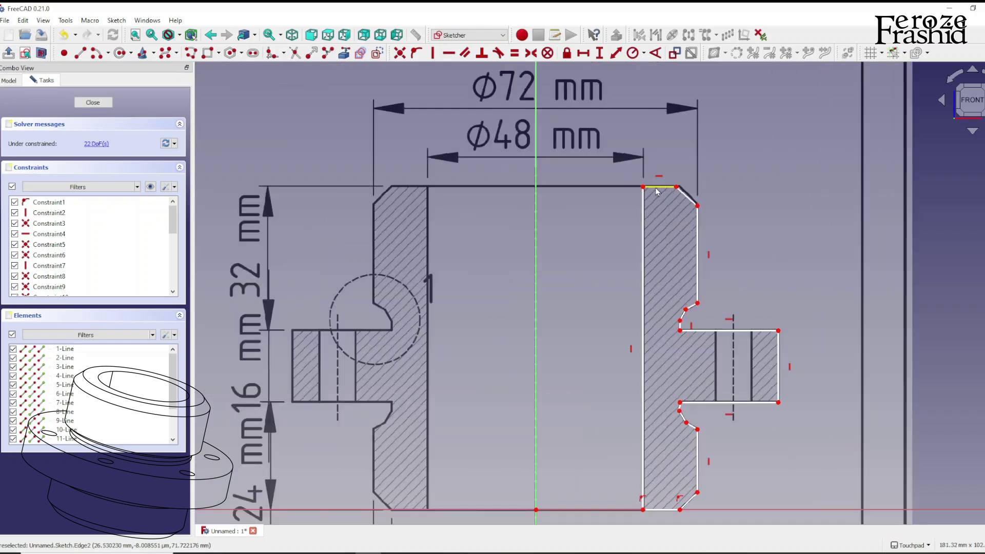
pyautogui.click(657, 191)
pyautogui.scroll(5, 655, 189)
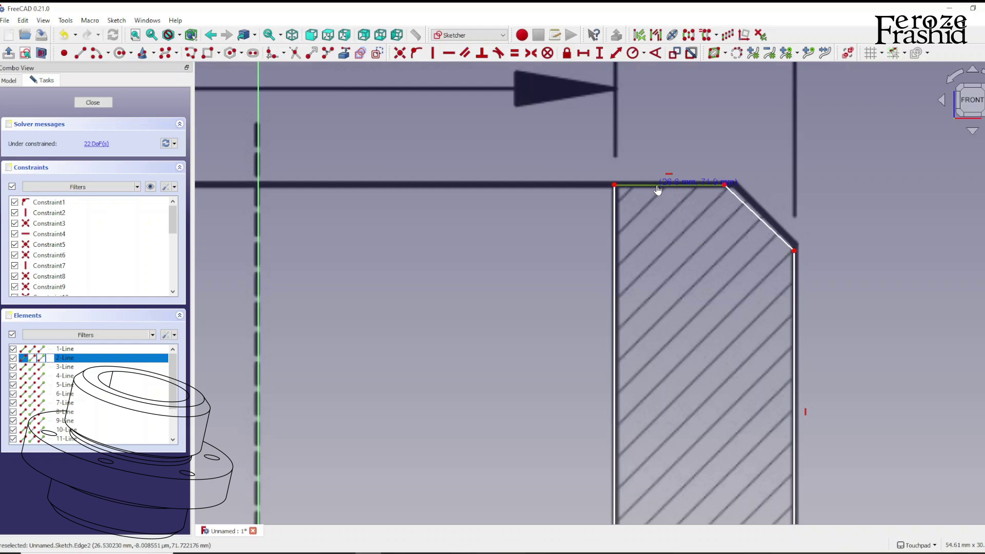
pyautogui.moveTo(658, 190); pyautogui.dragTo(735, 190)
pyautogui.moveTo(795, 251); pyautogui.dragTo(794, 246)
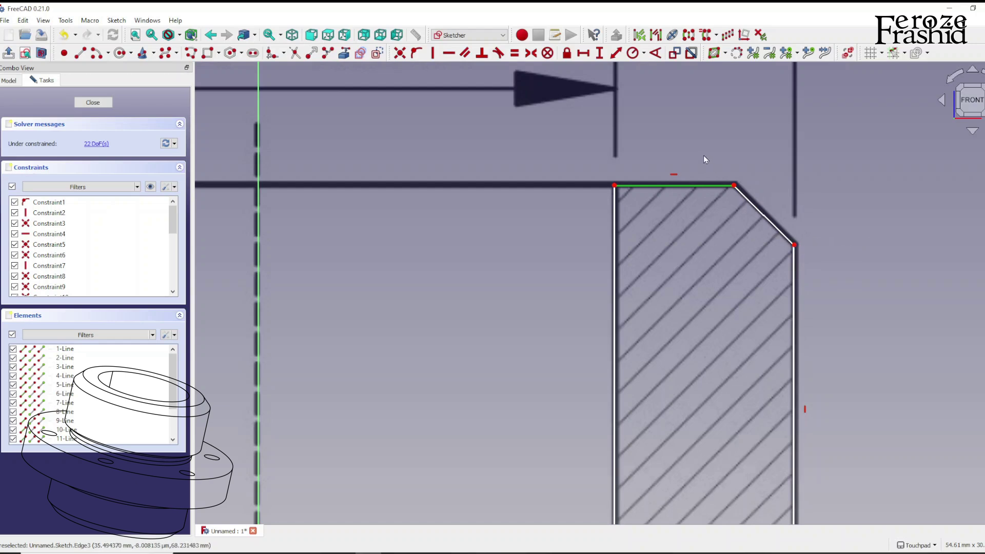
pyautogui.scroll(-6, 704, 155)
pyautogui.click(896, 268)
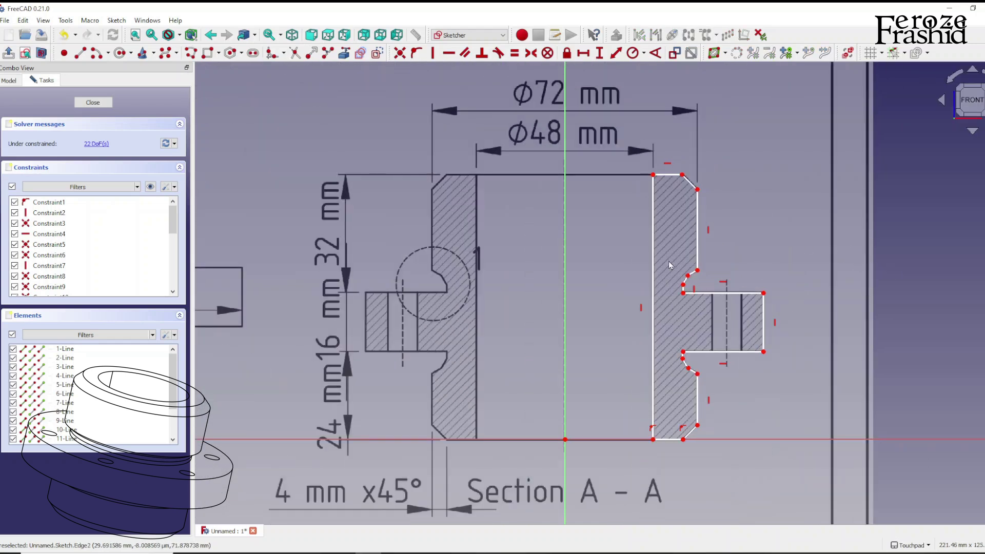
# Step: Constrain the bore line's height to 24+16+32 mm and place the dimension just beside the line
pyautogui.click(653, 209)
pyautogui.scroll(-2, 673, 234)
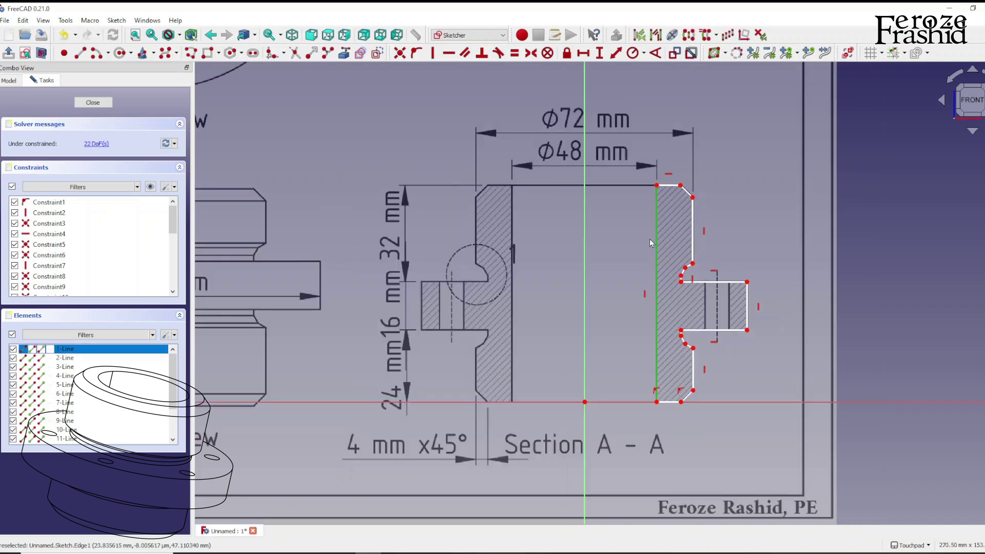
pyautogui.press('i')
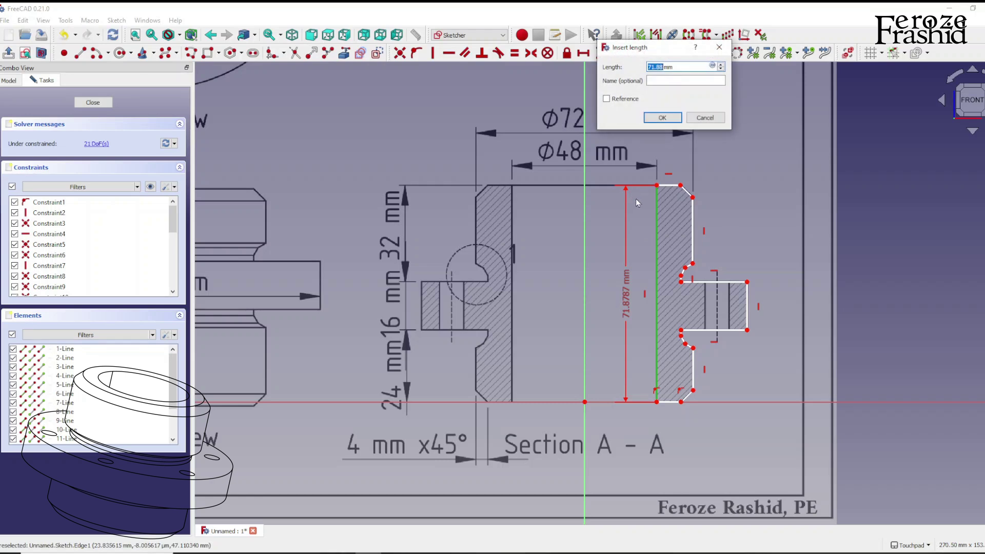
pyautogui.write('24+16+32')
pyautogui.press('Return')
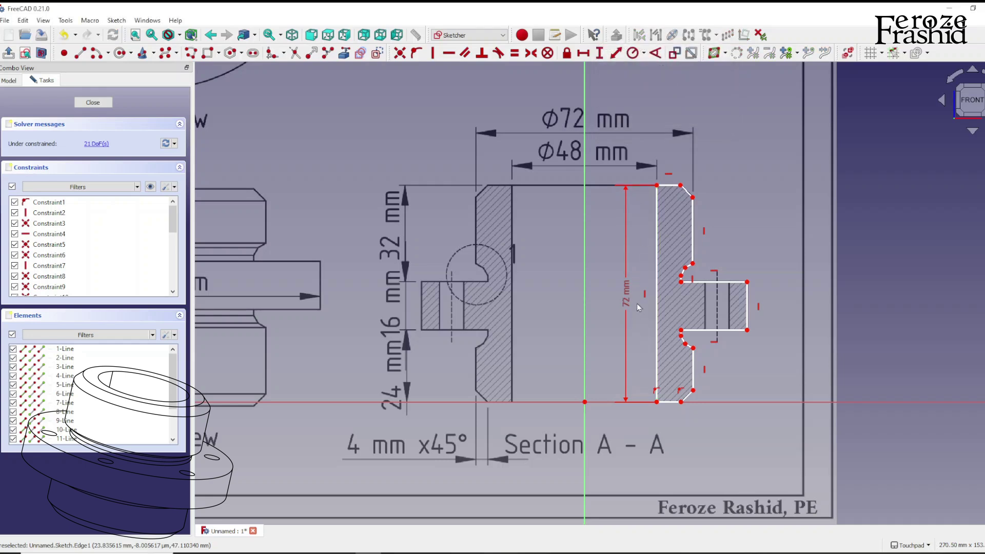
pyautogui.moveTo(632, 296); pyautogui.dragTo(405, 298)
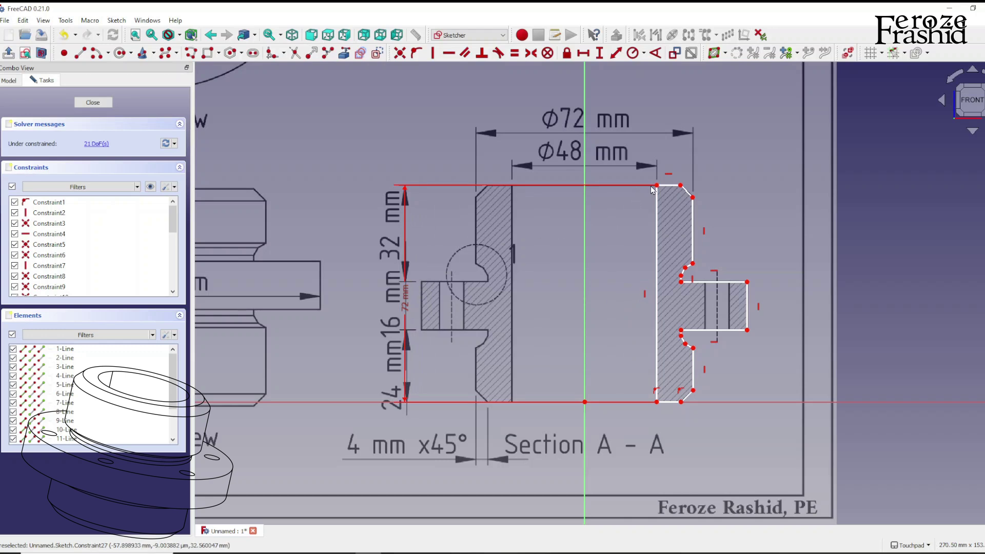
pyautogui.moveTo(404, 300); pyautogui.dragTo(642, 278)
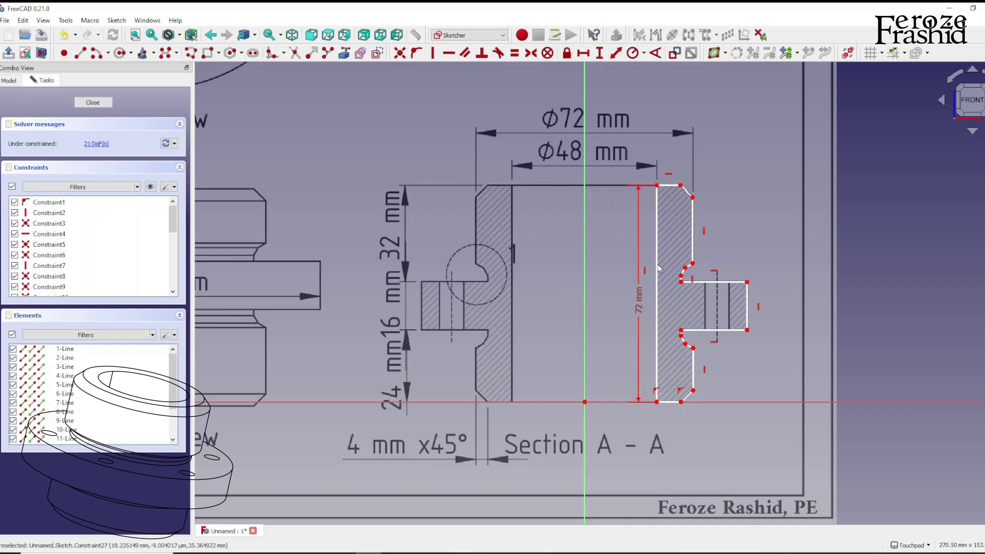
# Step: Constrain the horizontal distance from the vertical axis to the bore line's top point to 48/2 mm
pyautogui.click(657, 185)
pyautogui.click(585, 183)
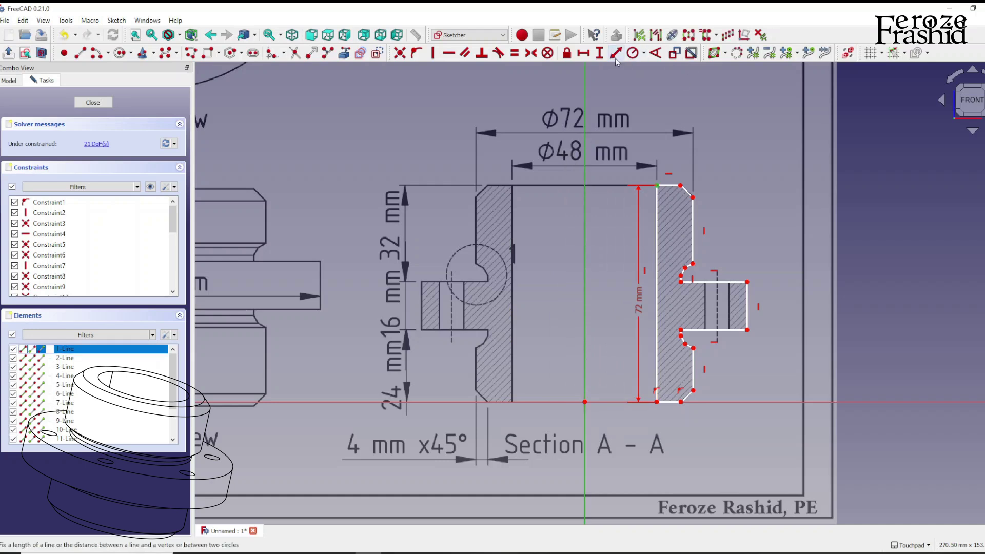
pyautogui.click(585, 53)
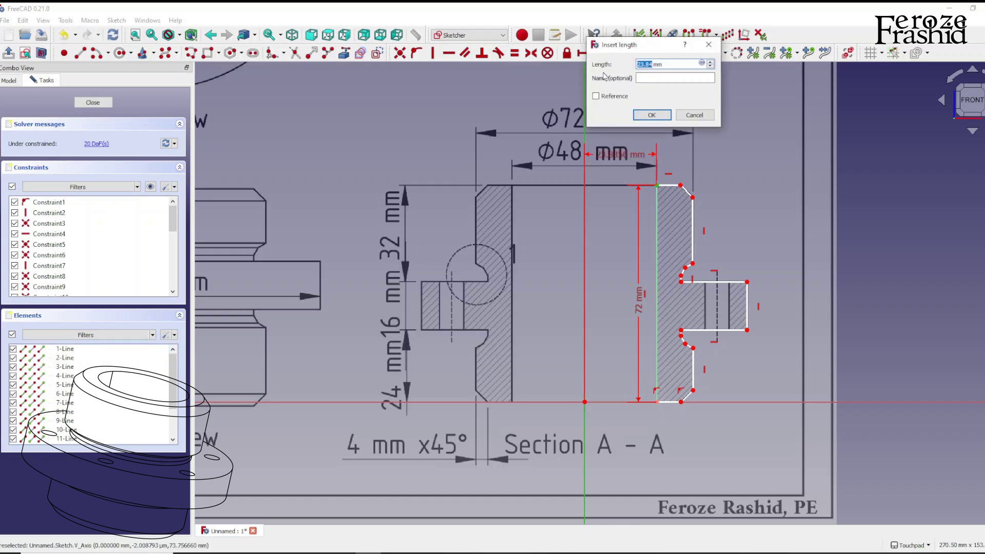
pyautogui.write('48/2')
pyautogui.press('Return')
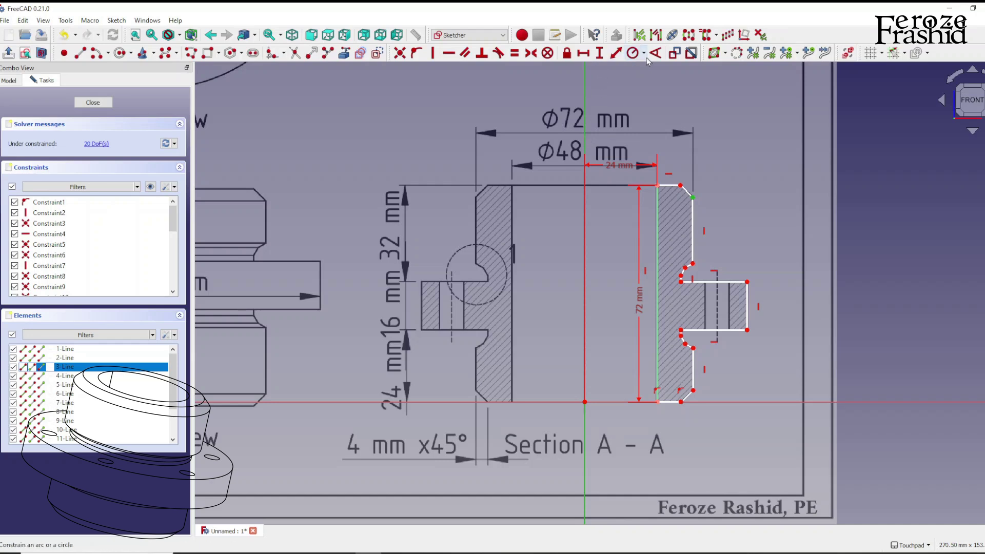
# Step: Constrain the outer wall's horizontal distance from the vertical axis to 72/2 mm and place the dimension above the bore radius dimension
pyautogui.click(583, 53)
pyautogui.write('72/2 mm')
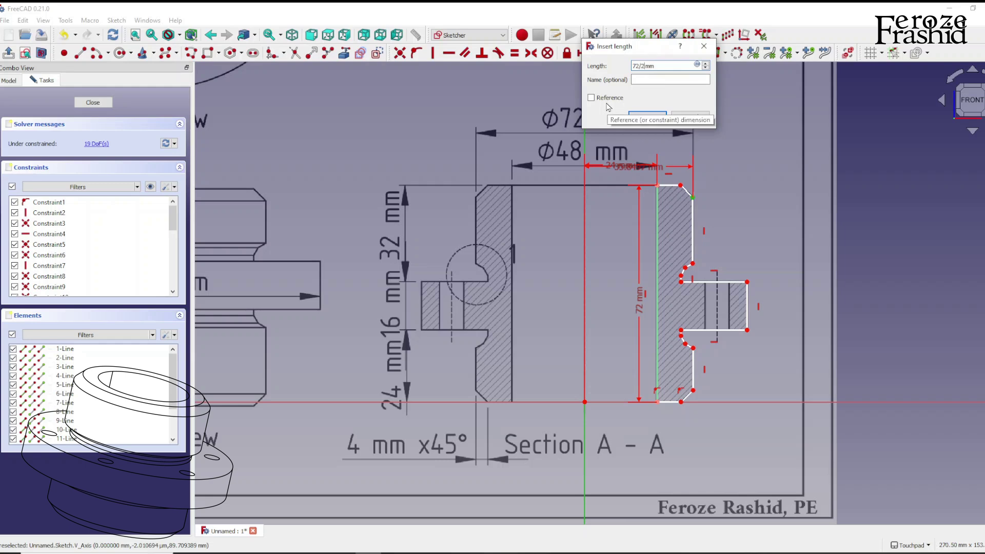
pyautogui.press('Return')
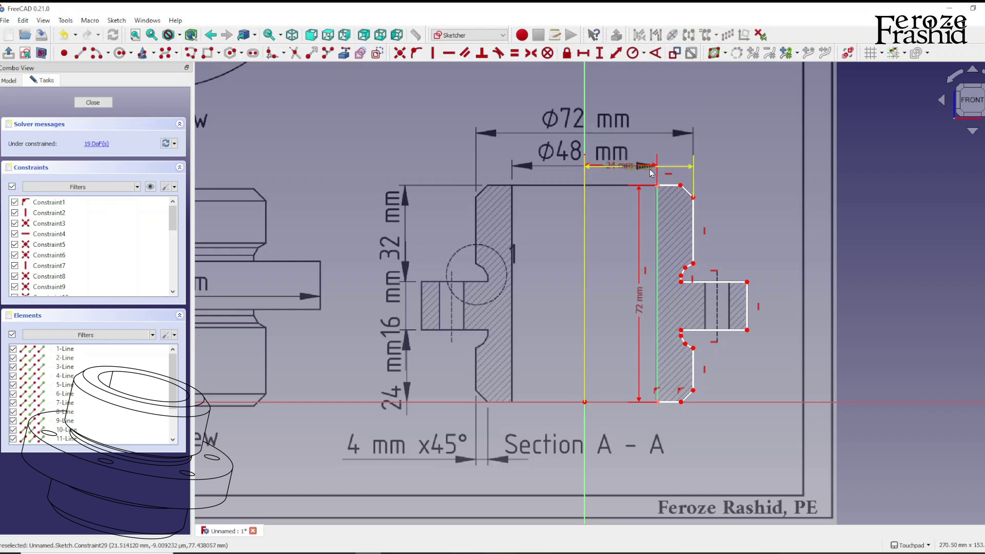
pyautogui.moveTo(650, 173); pyautogui.dragTo(651, 133)
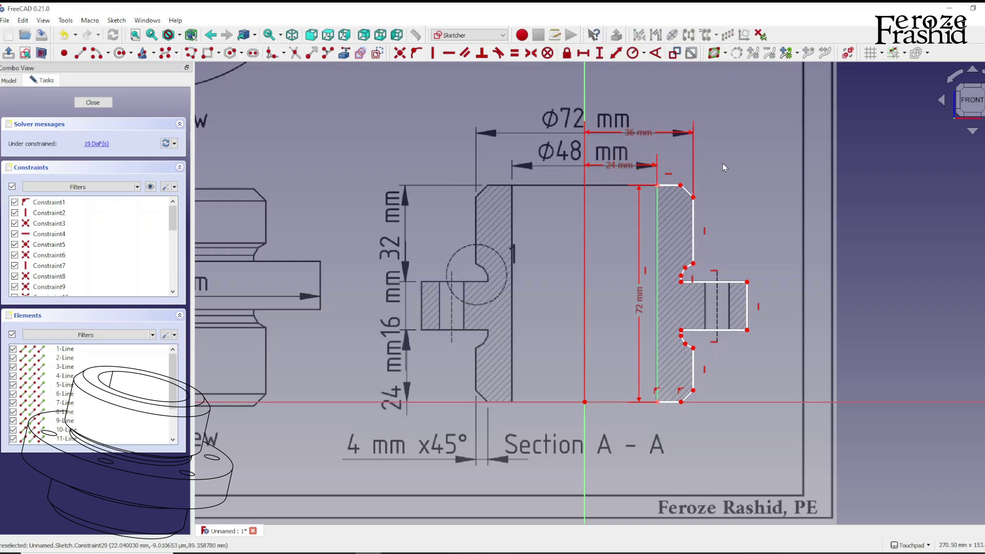
# Step: Constrain the angle between the top chamfer and the outer wall to 135° and place its label close to the corner
pyautogui.scroll(-1, 700, 143)
pyautogui.scroll(2, 673, 187)
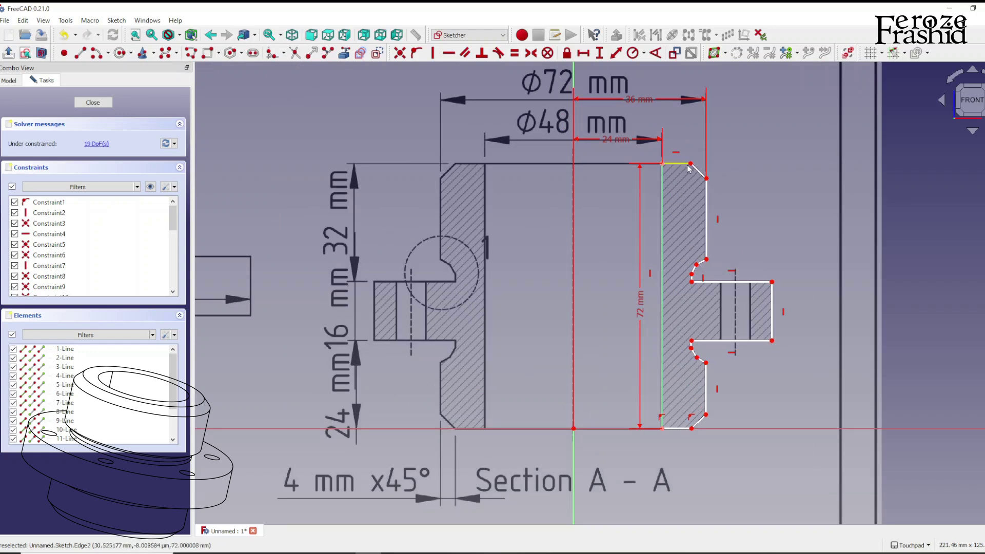
pyautogui.scroll(-1, 697, 174)
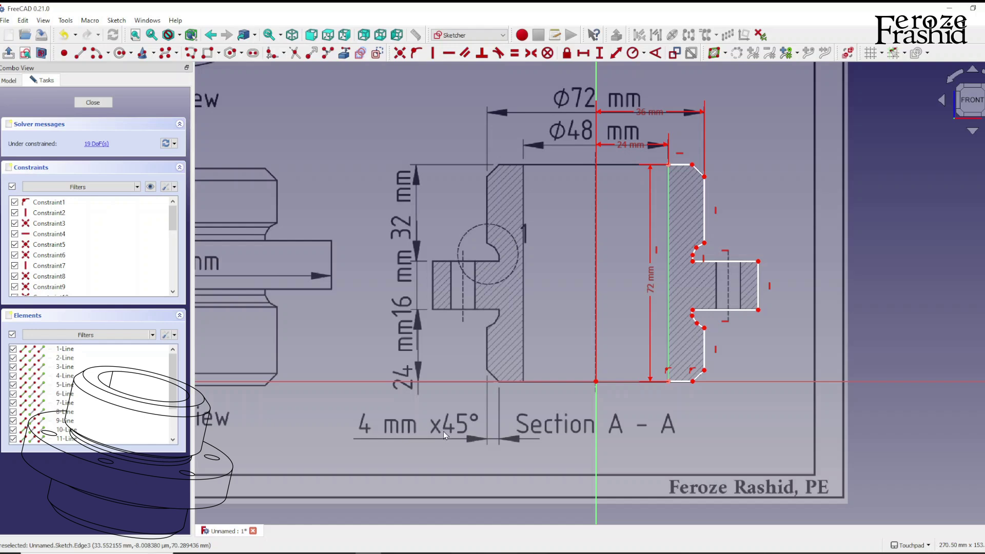
pyautogui.scroll(2, 706, 189)
pyautogui.click(699, 171)
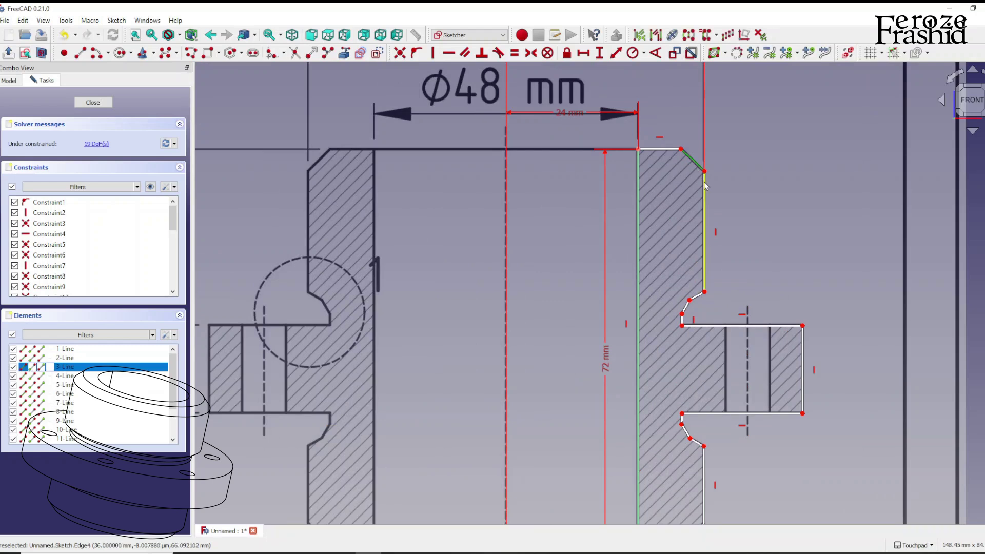
pyautogui.click(705, 186)
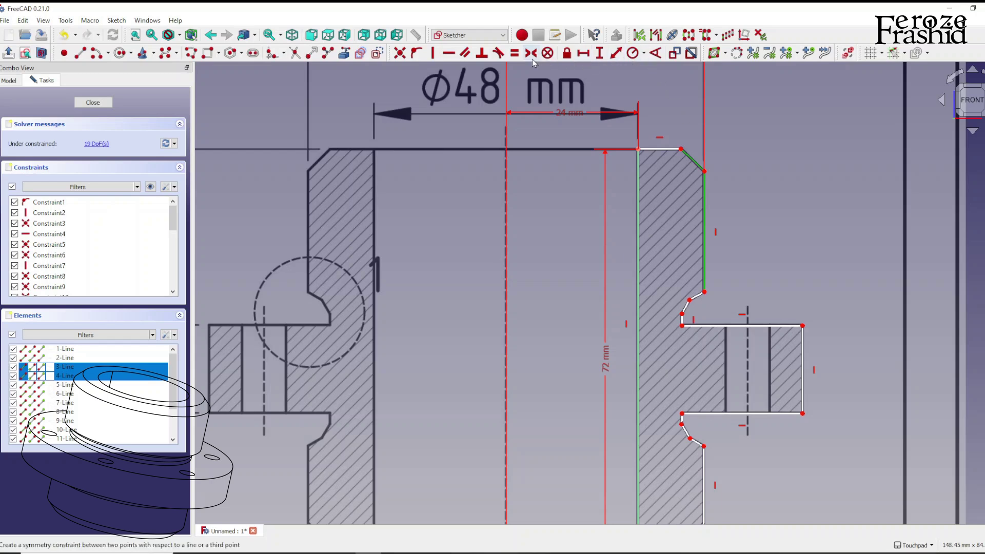
pyautogui.click(651, 56)
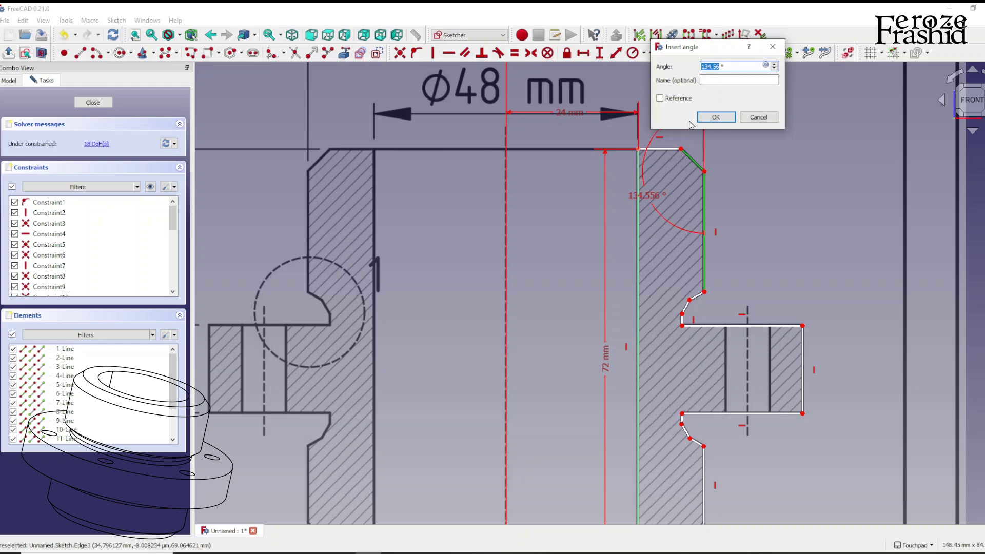
pyautogui.write('180-')
pyautogui.press('Return')
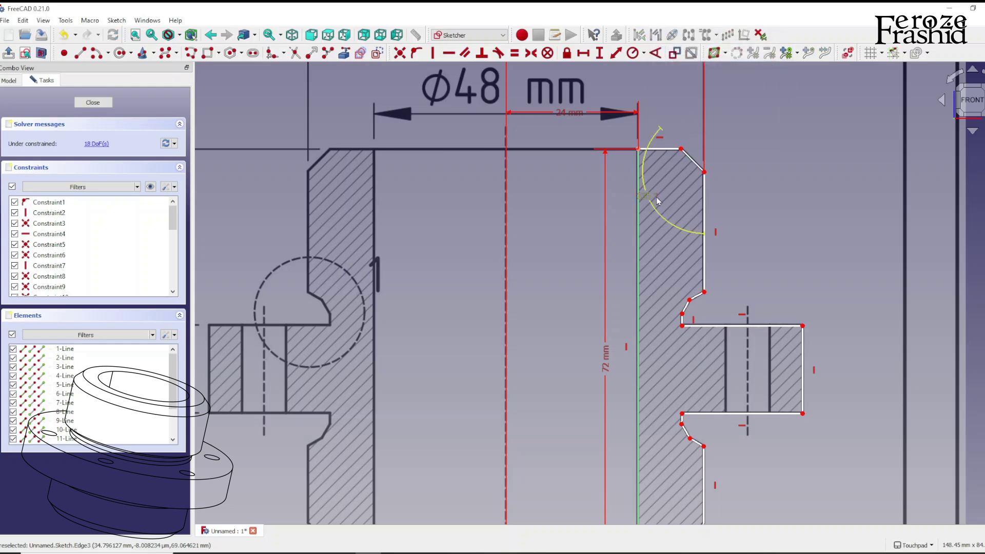
pyautogui.moveTo(655, 200); pyautogui.dragTo(696, 176)
pyautogui.moveTo(688, 180); pyautogui.dragTo(685, 186)
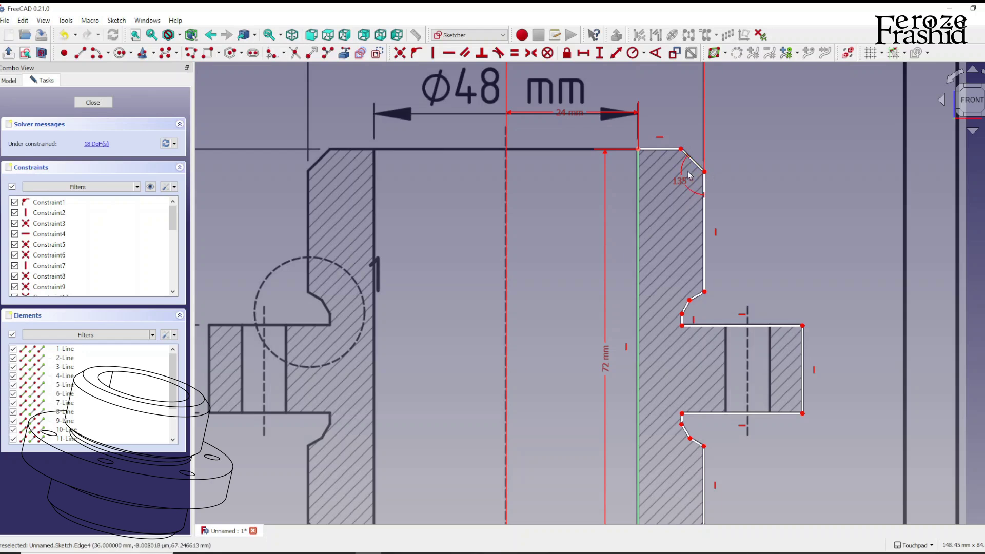
# Step: Constrain the vertical distance between the top chamfer's endpoints to 4 mm and place the dimension outside the outer wall
pyautogui.scroll(-5, 682, 154)
pyautogui.scroll(3, 402, 442)
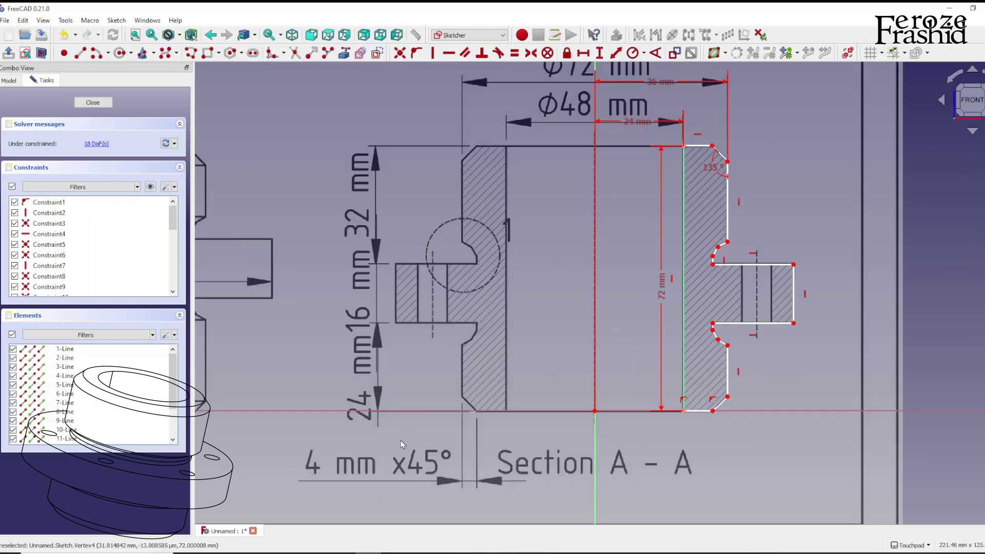
pyautogui.scroll(3, 712, 152)
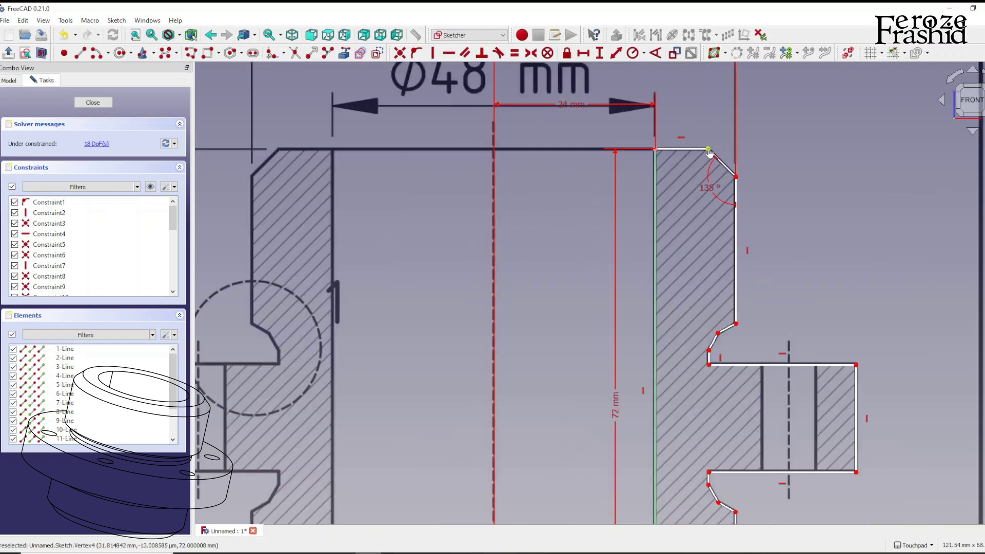
pyautogui.click(708, 150)
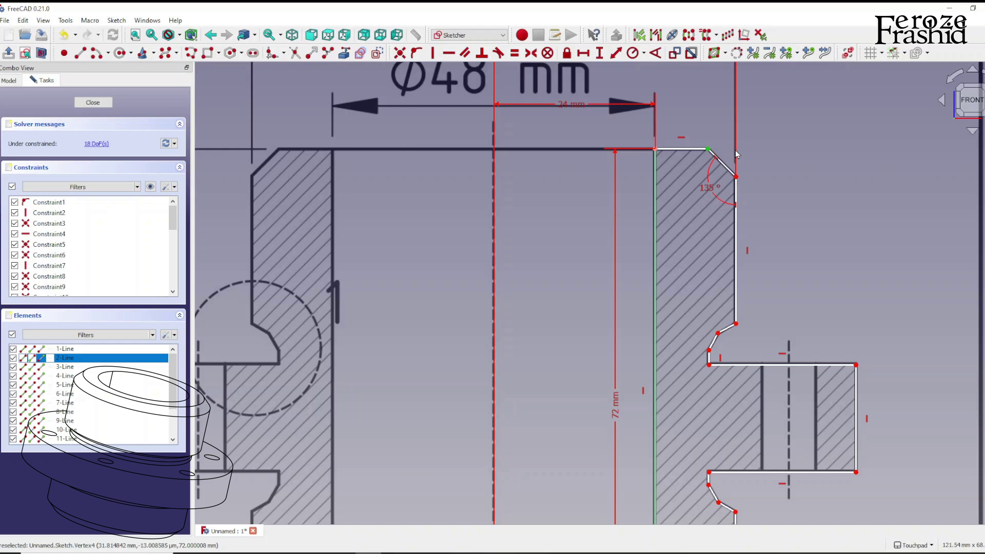
pyautogui.click(736, 177)
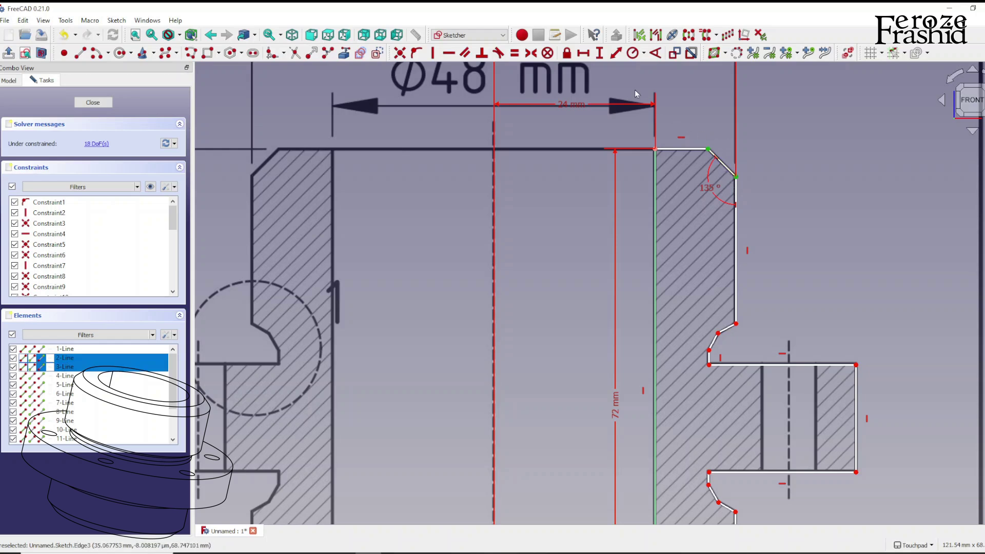
pyautogui.press('i')
pyautogui.write('4')
pyautogui.press('Return')
pyautogui.moveTo(678, 161); pyautogui.dragTo(762, 128)
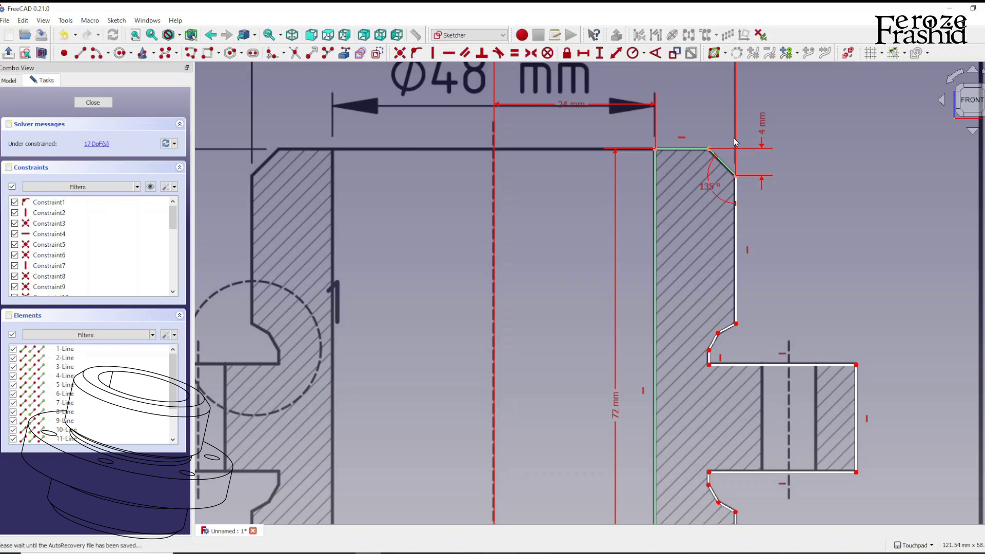
# Step: Constrain the angle between the bottom line and the bottom chamfer to 135° and place its label close to the corner
pyautogui.scroll(-2, 755, 119)
pyautogui.scroll(5, 748, 390)
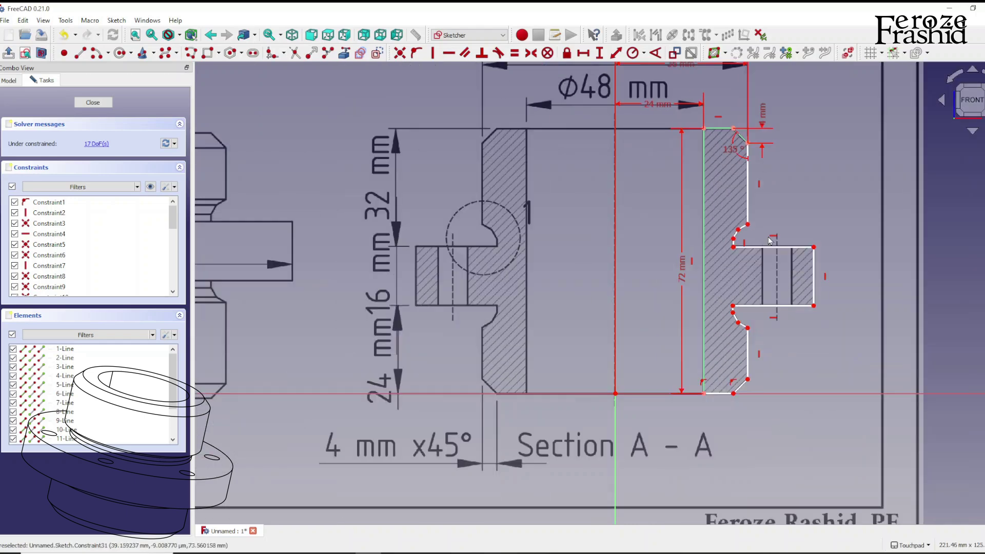
pyautogui.click(729, 394)
pyautogui.click(733, 400)
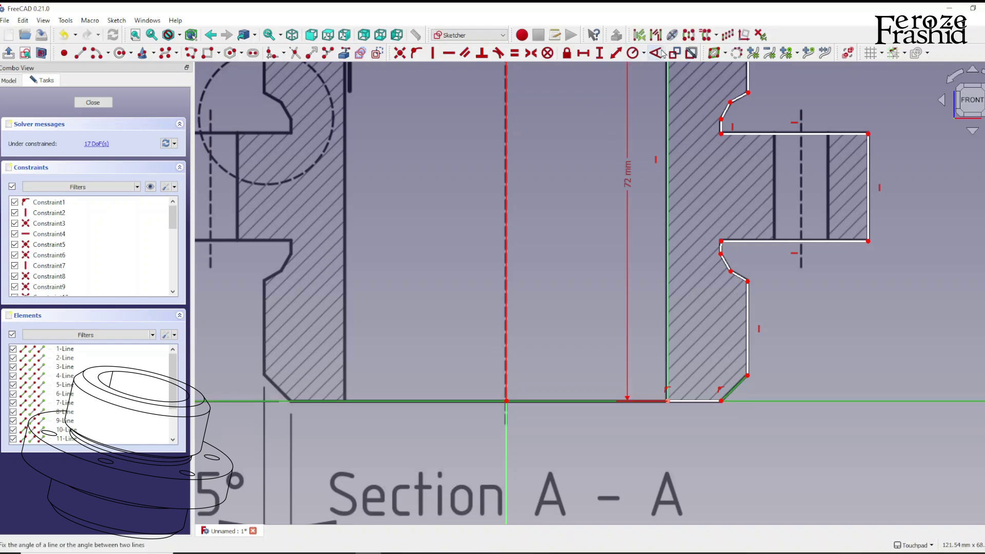
pyautogui.click(662, 54)
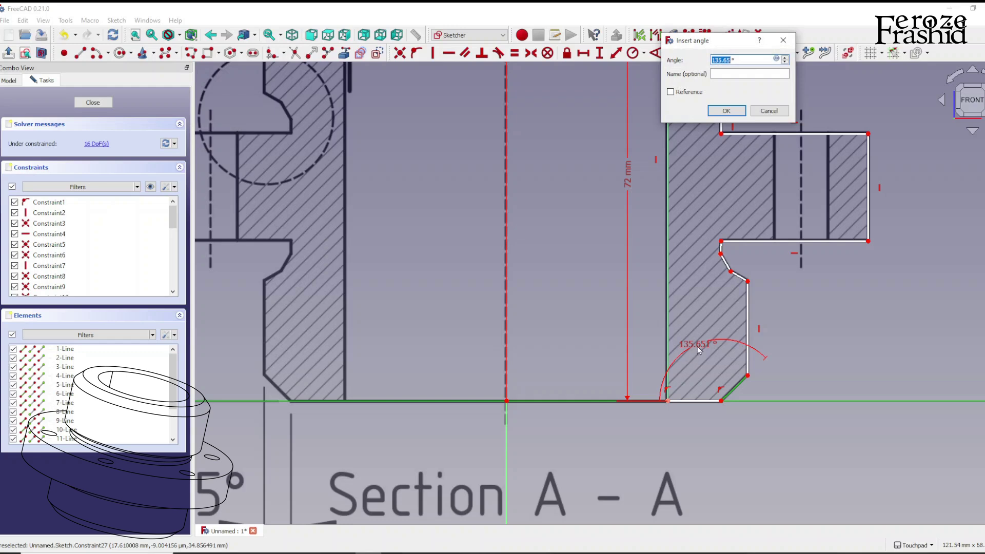
pyautogui.write('135')
pyautogui.press('Return')
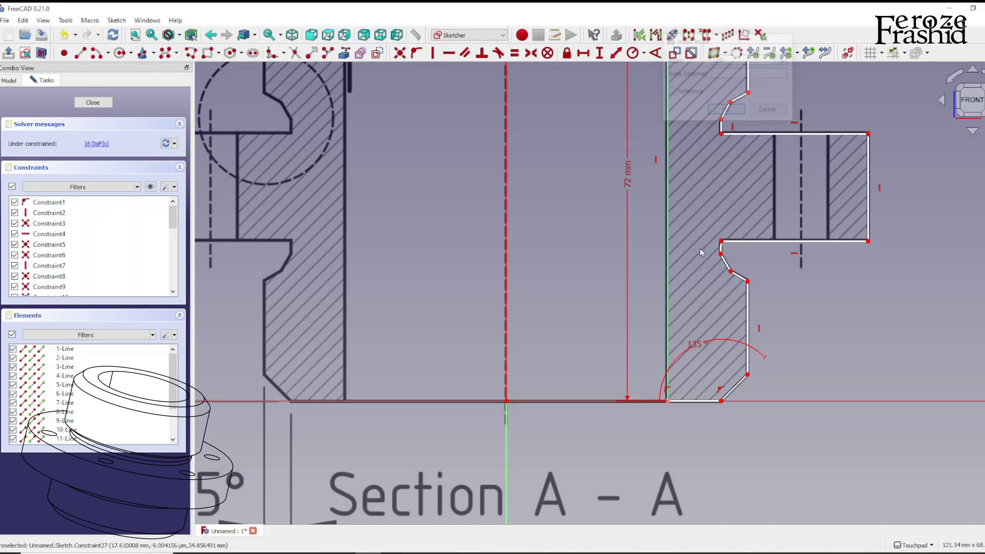
pyautogui.moveTo(696, 352); pyautogui.dragTo(715, 386)
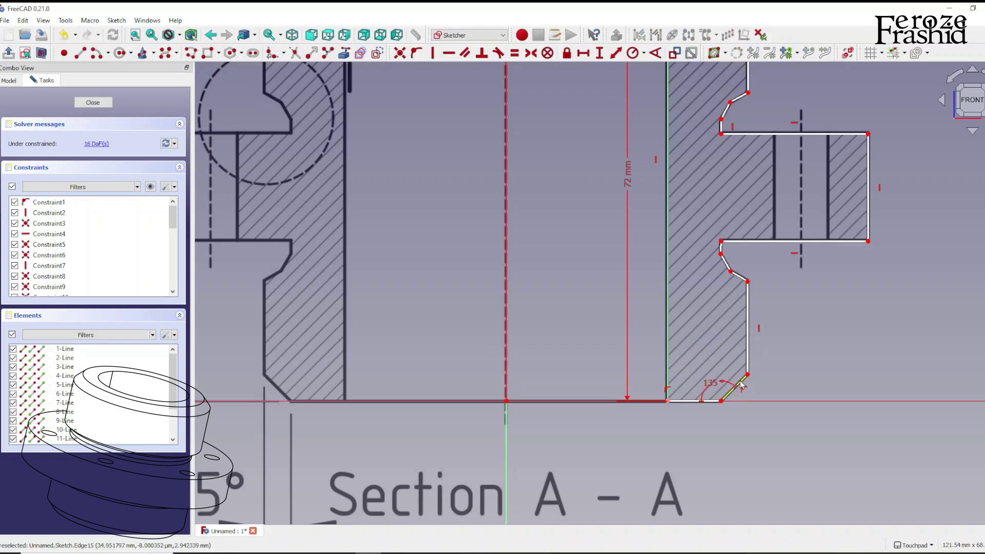
# Step: Constrain the vertical distance between the bottom chamfer's endpoints to 4 mm and place the dimension outside the outer wall
pyautogui.click(721, 401)
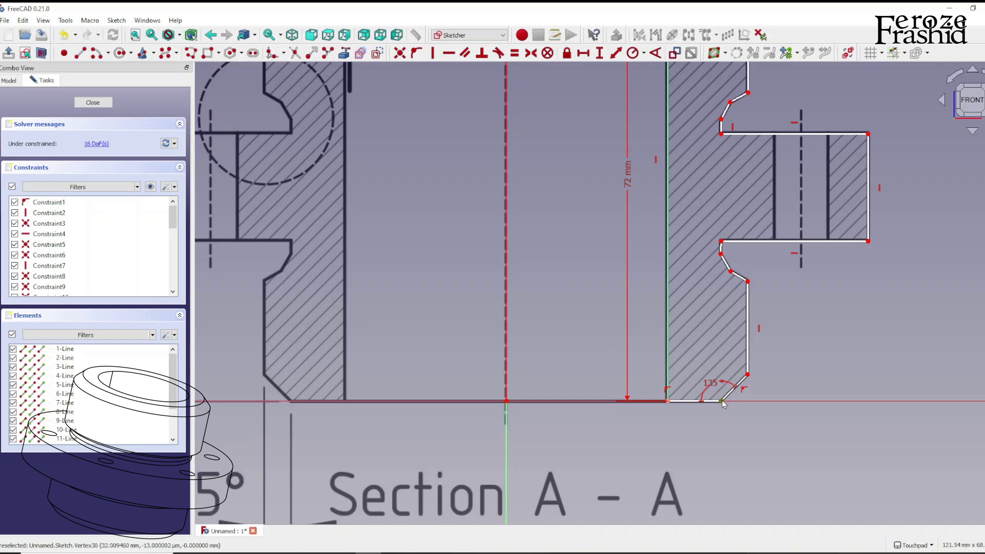
pyautogui.click(747, 377)
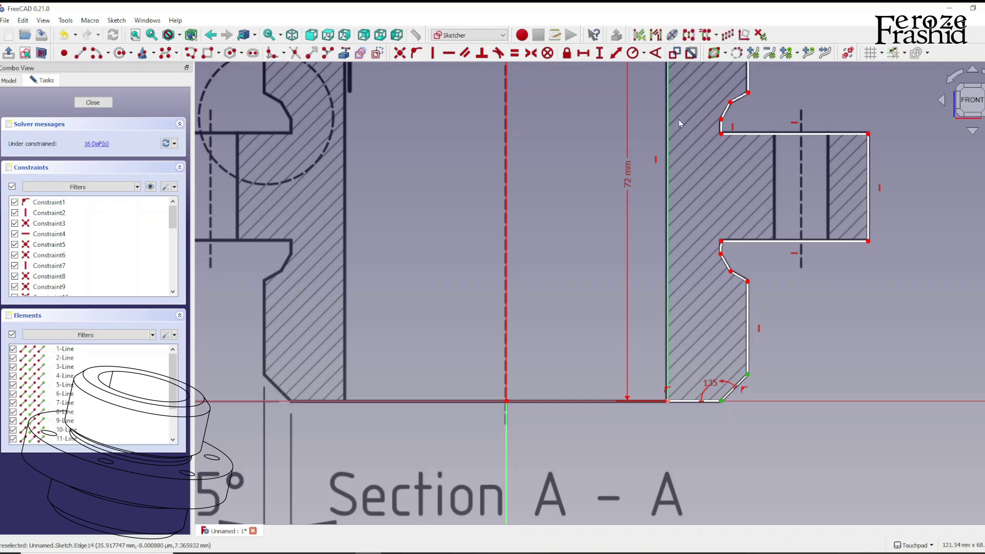
pyautogui.click(600, 53)
pyautogui.write('4')
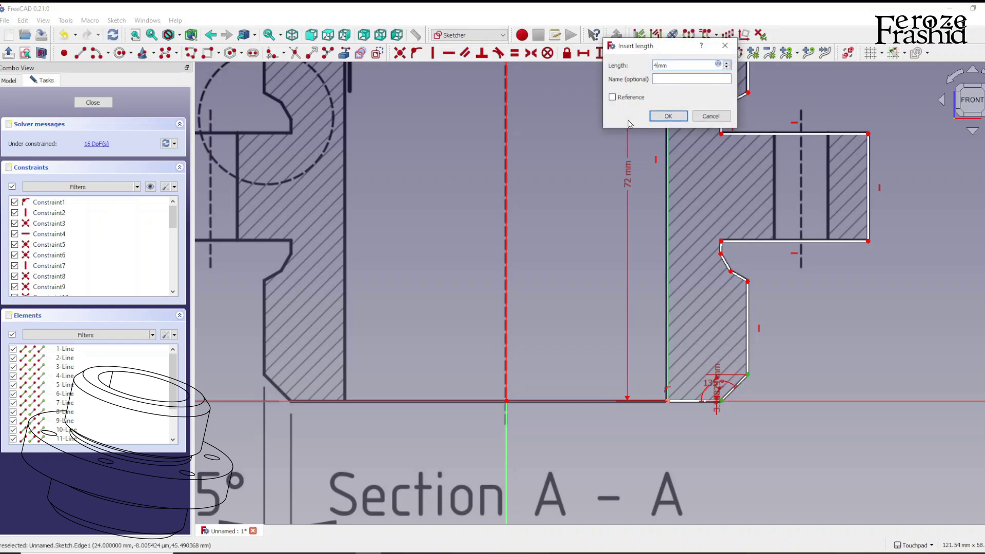
pyautogui.press('Return')
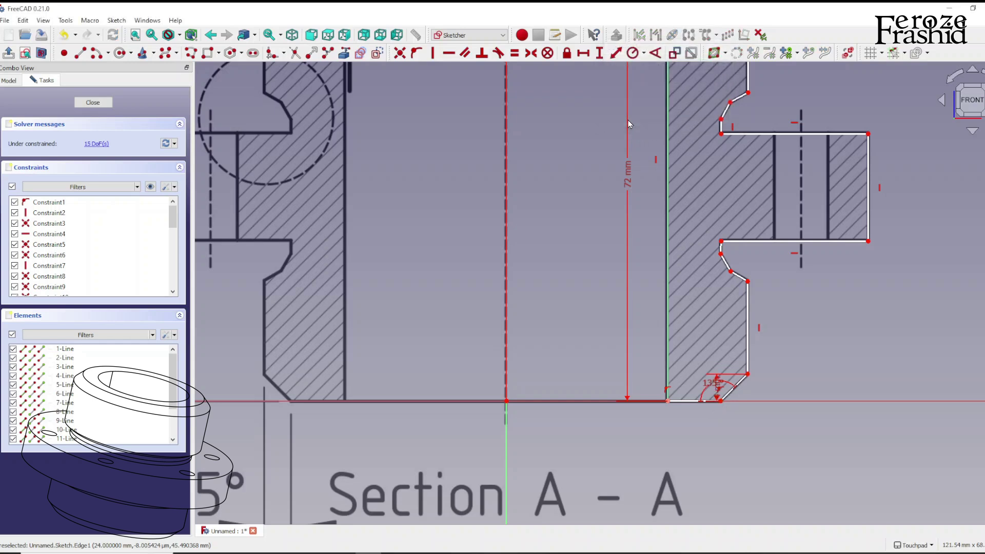
pyautogui.click(727, 391)
pyautogui.moveTo(727, 391); pyautogui.dragTo(781, 393)
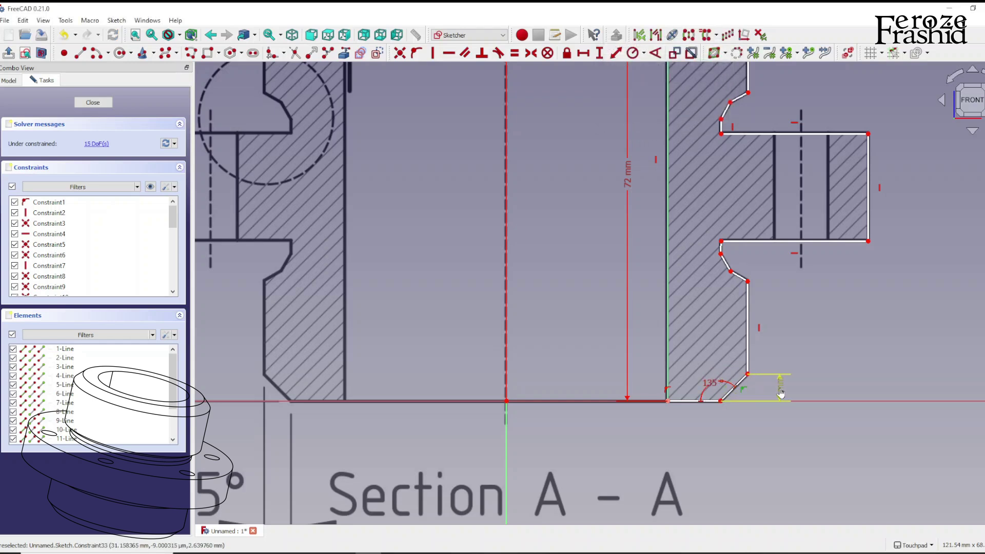
# Step: Try constraining the vertical distance from the top chamfer's lower point to the flange's upper outer corner to 32 mm
pyautogui.scroll(-3, 667, 405)
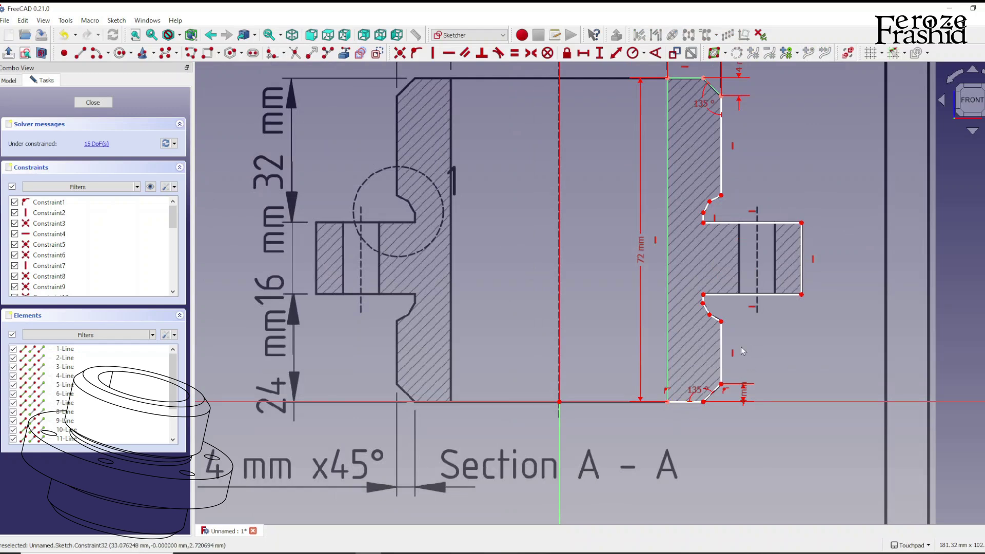
pyautogui.scroll(-2, 741, 346)
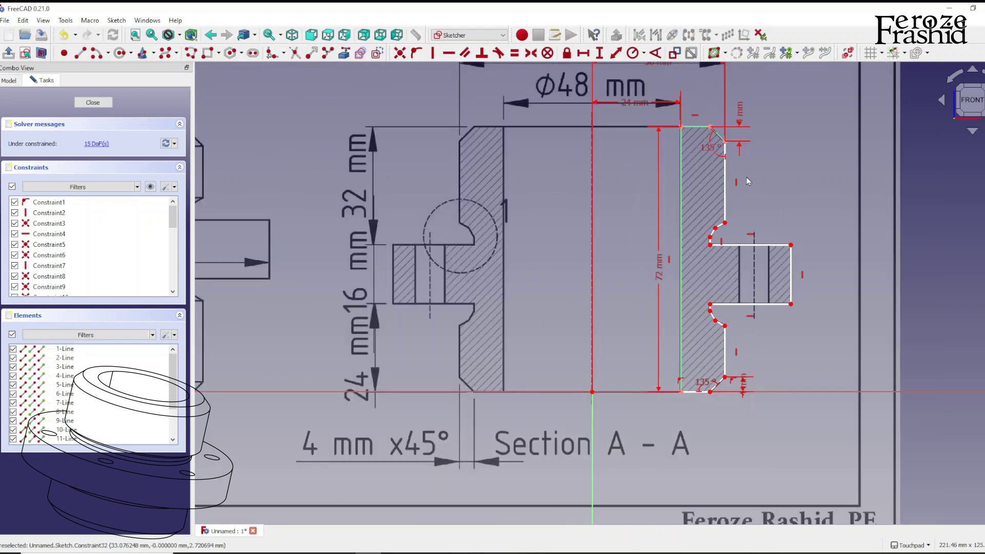
pyautogui.click(725, 148)
pyautogui.click(791, 245)
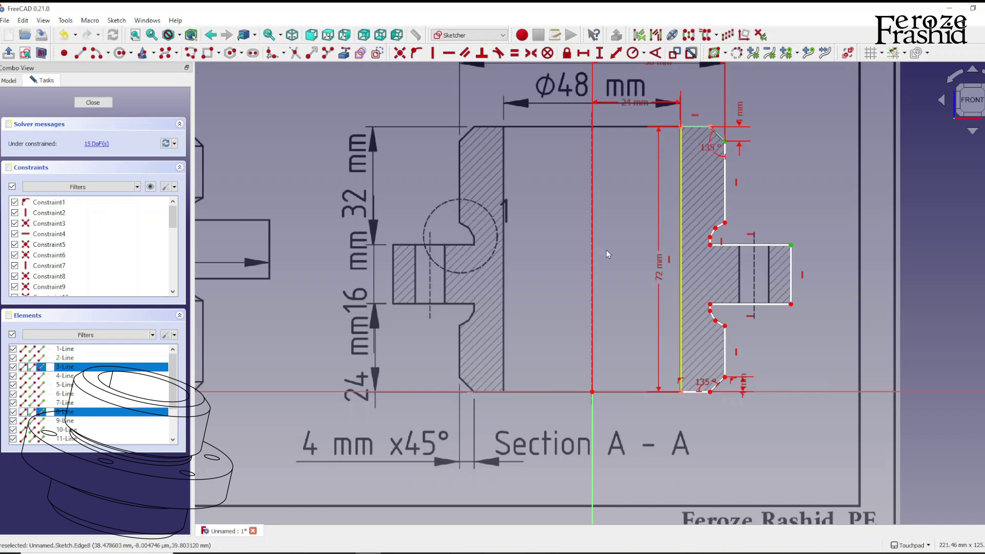
pyautogui.click(600, 54)
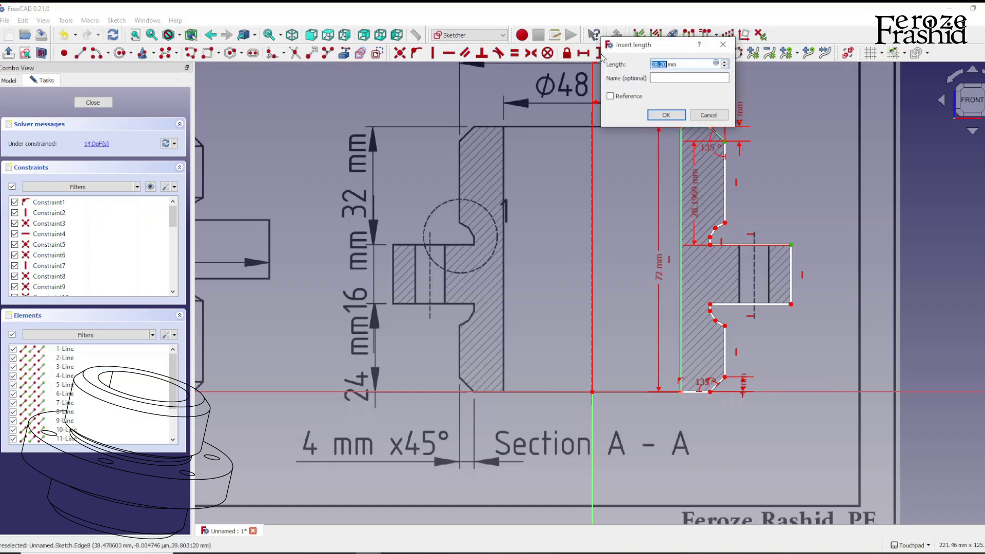
pyautogui.write('32')
pyautogui.press('Return')
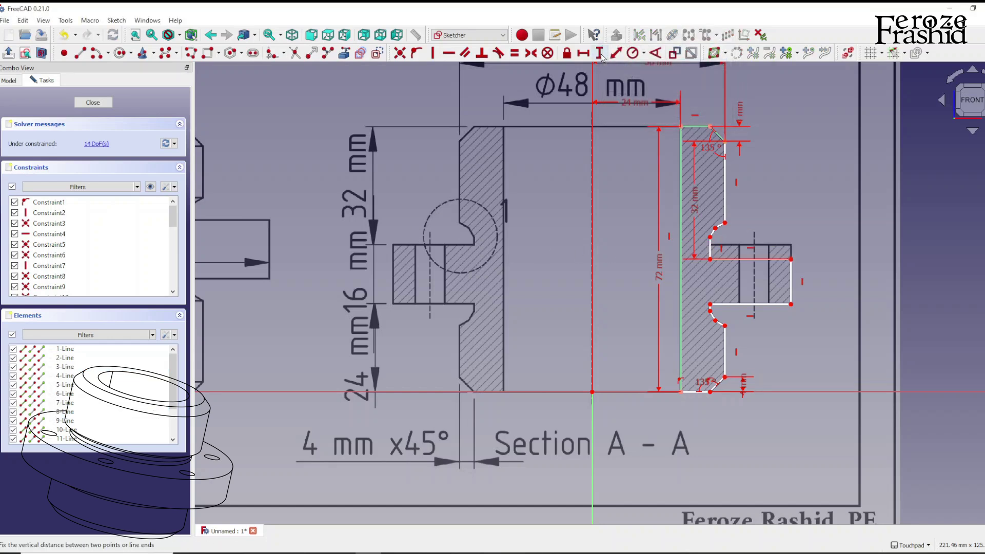
pyautogui.moveTo(694, 203); pyautogui.dragTo(780, 186)
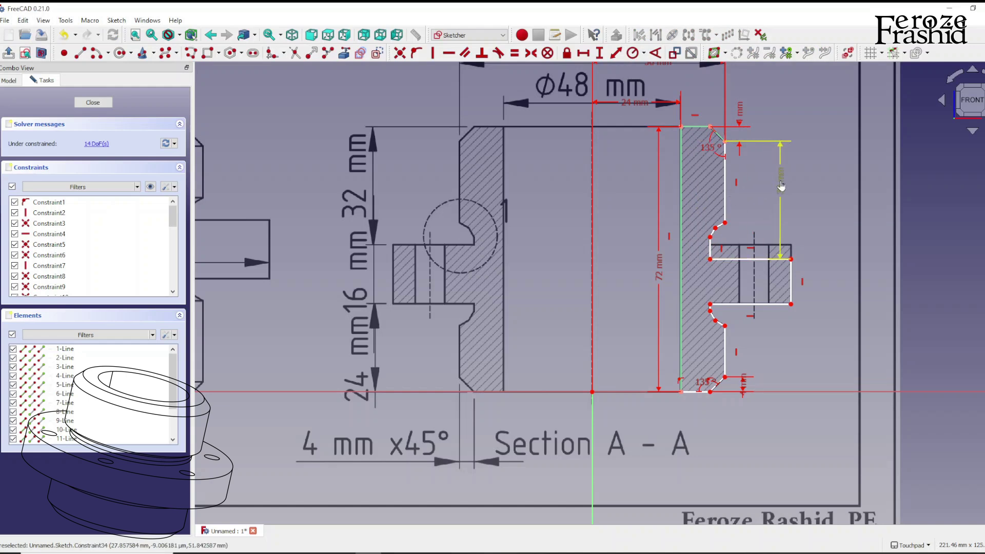
pyautogui.moveTo(781, 186); pyautogui.dragTo(788, 179)
pyautogui.click(789, 177)
pyautogui.press('Delete')
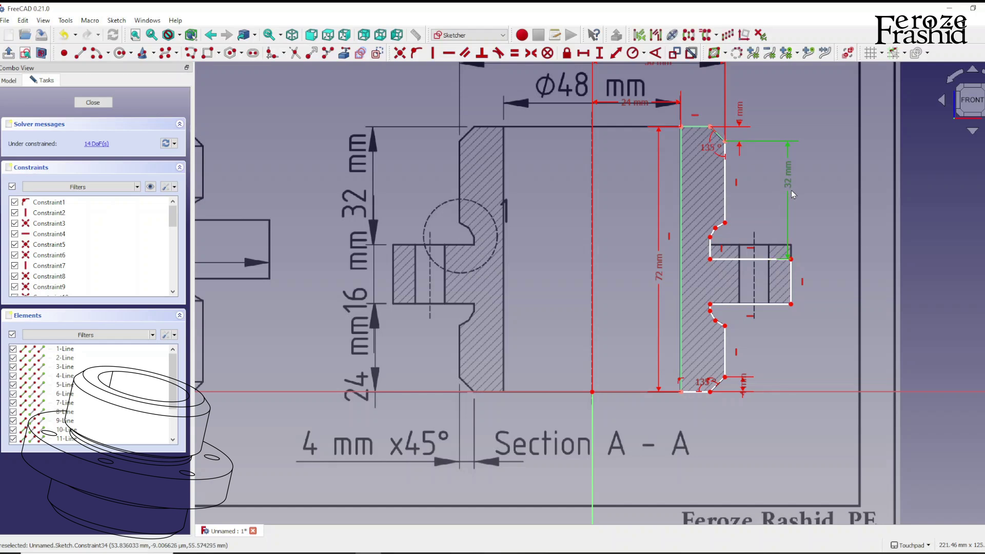
# Step: Constrain the vertical distance from the top chamfer's upper point to the flange's upper outer corner to 32 mm, placing the dimension outside the flange
pyautogui.click(791, 259)
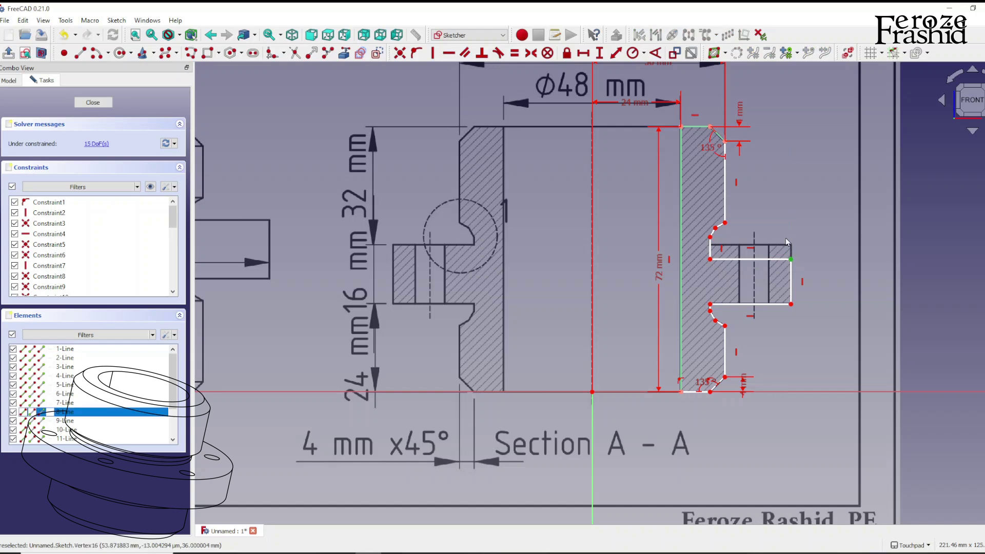
pyautogui.click(710, 127)
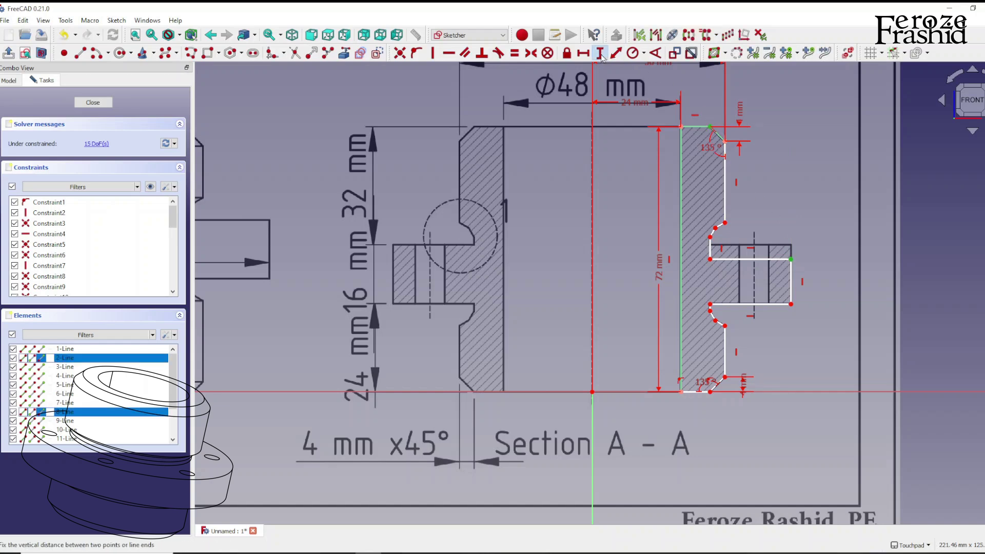
pyautogui.click(599, 53)
pyautogui.write('32')
pyautogui.click(655, 112)
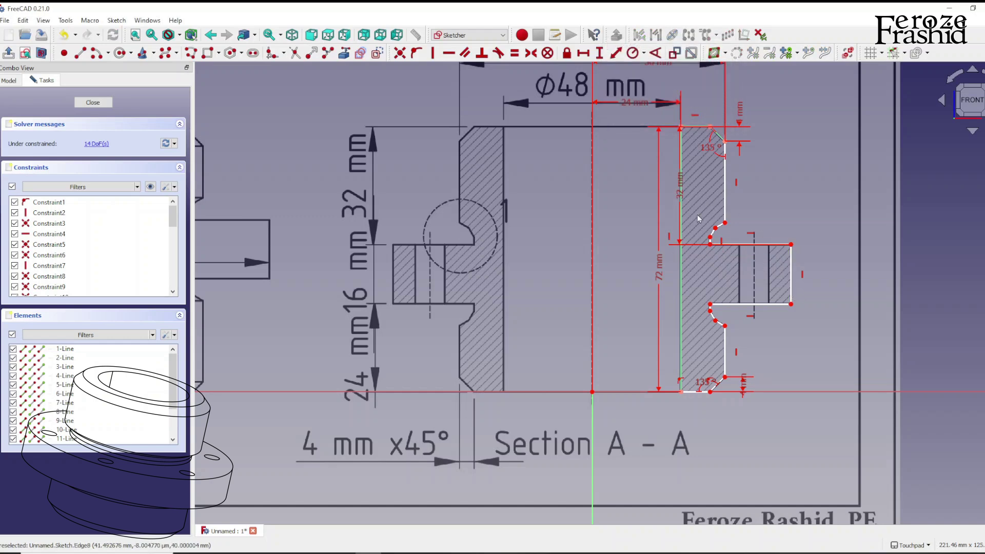
pyautogui.moveTo(683, 193); pyautogui.dragTo(833, 195)
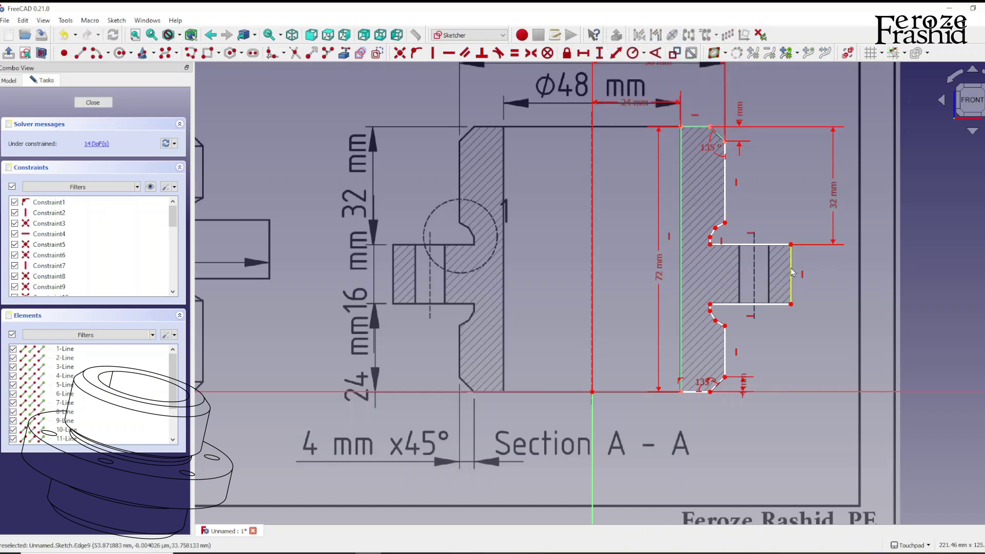
# Step: Constrain the height of the flange's outer edge to 16 mm and place the dimension in line below the 32 mm one
pyautogui.click(600, 53)
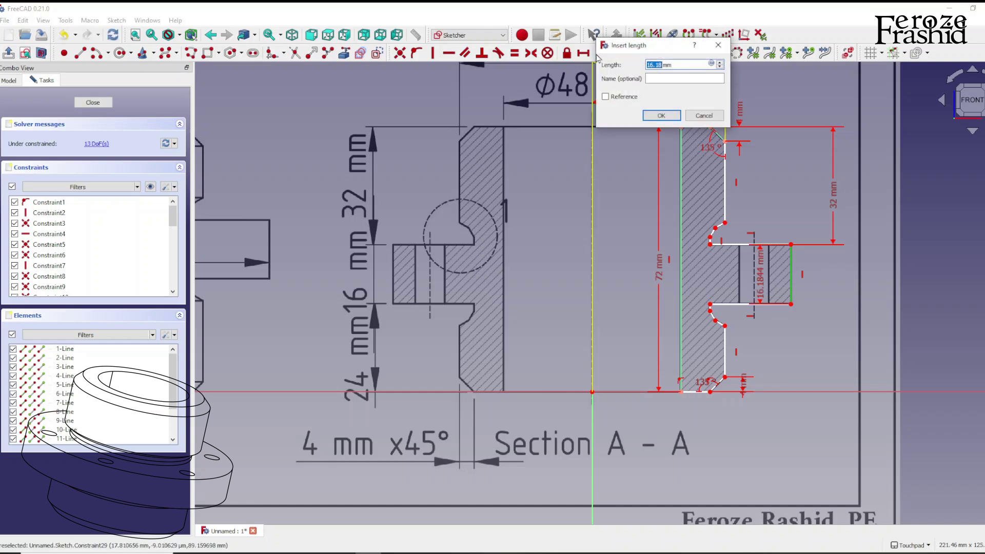
pyautogui.write('16')
pyautogui.press('Return')
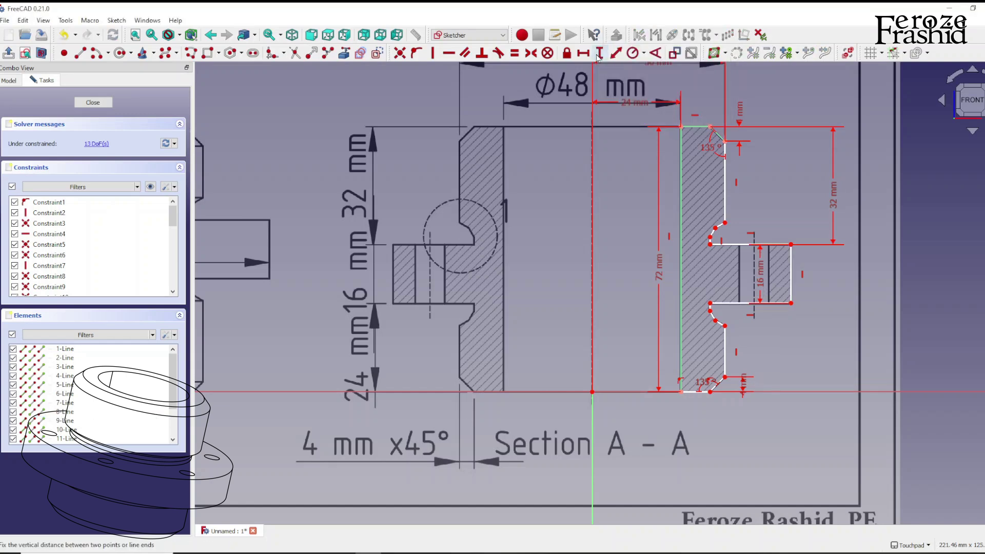
pyautogui.moveTo(760, 279); pyautogui.dragTo(832, 277)
# Step: Try constraining the vertical distance from the flange's lower outer corner to the bottom chamfer's lower point to 24 mm
pyautogui.click(791, 304)
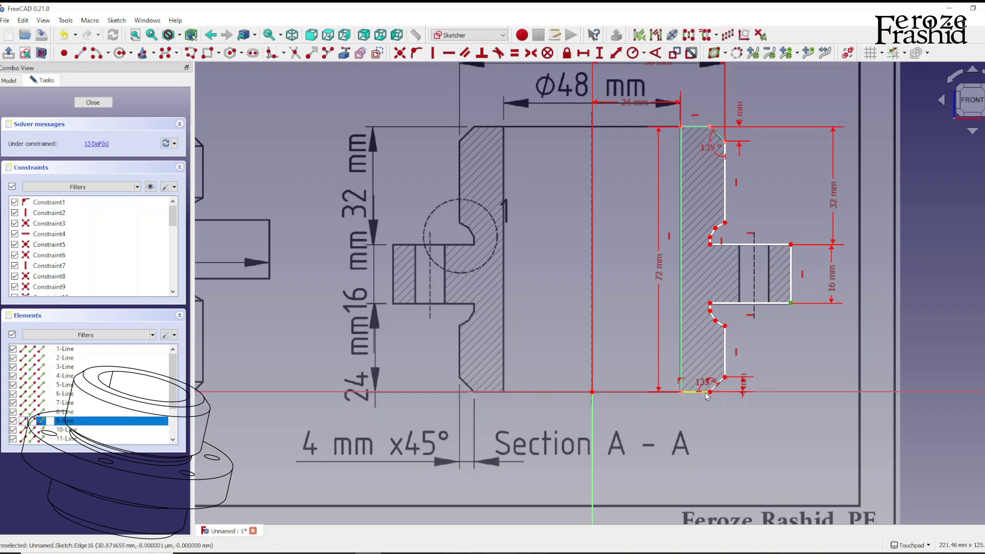
pyautogui.click(710, 392)
pyautogui.click(599, 53)
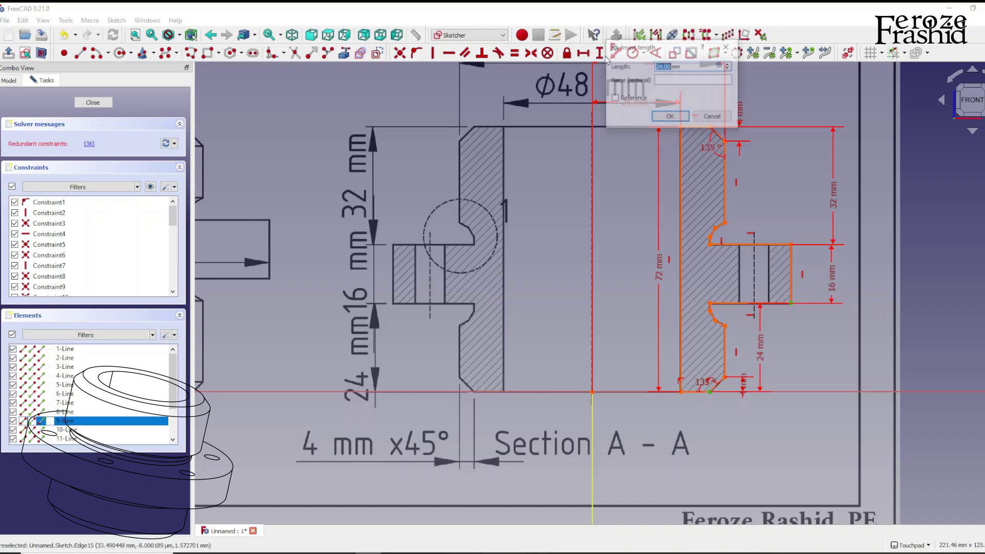
pyautogui.write('24')
pyautogui.press('Return')
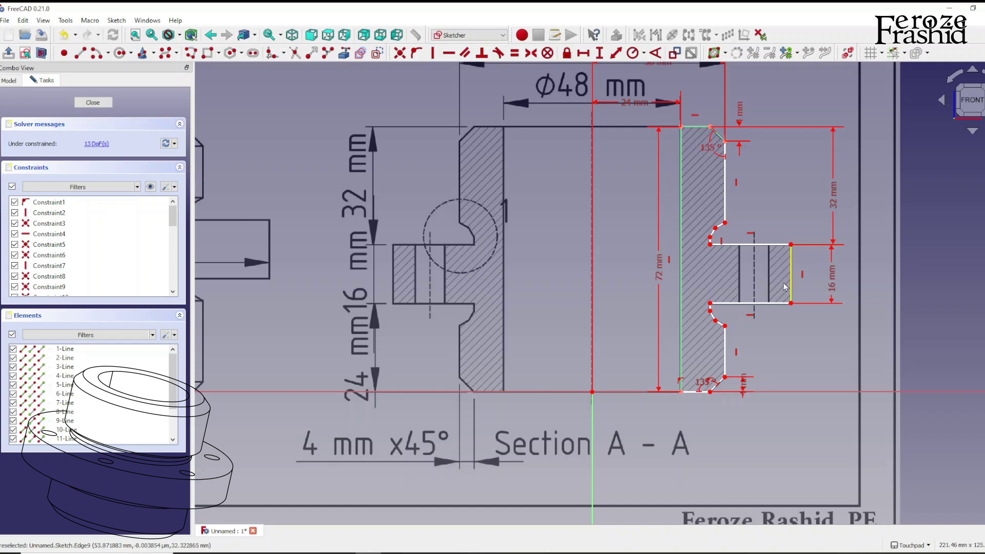
# Step: Move the bottom chamfer's 4 mm dimension label below the profile's base line
pyautogui.moveTo(743, 384); pyautogui.dragTo(735, 418)
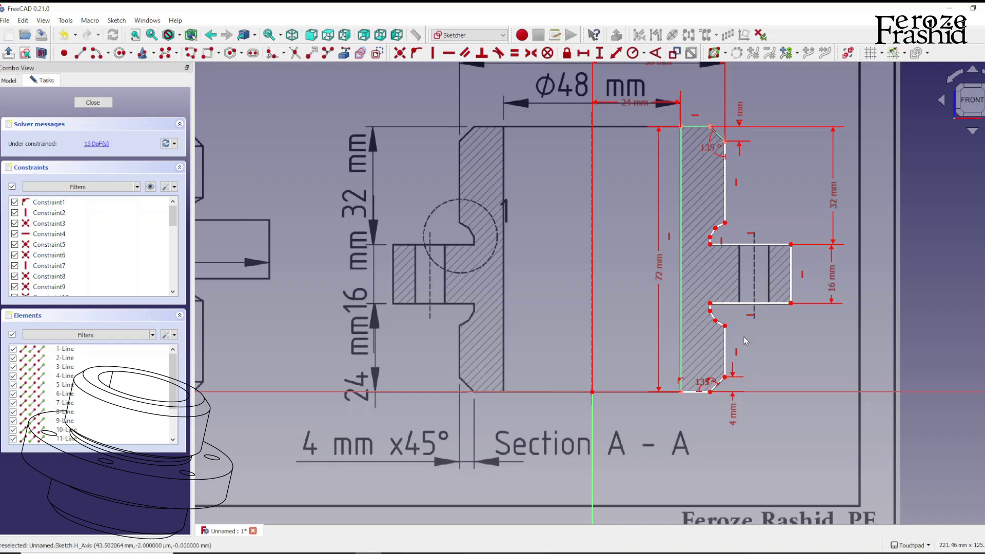
# Step: Constrain the short vertical edge of the upper groove, directly above the flange, to a length of 2 mm
pyautogui.scroll(2, 730, 231)
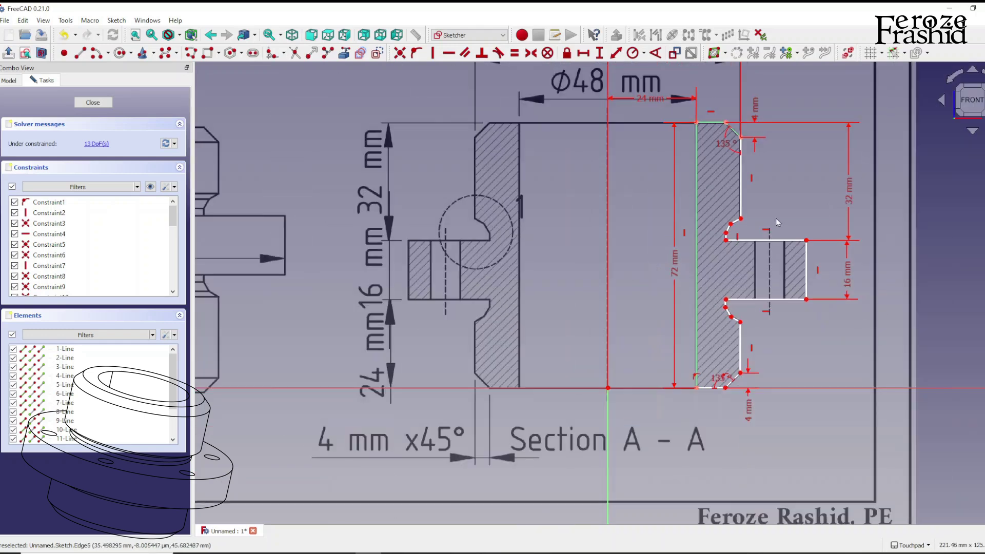
pyautogui.scroll(4, 730, 240)
pyautogui.scroll(1, 730, 240)
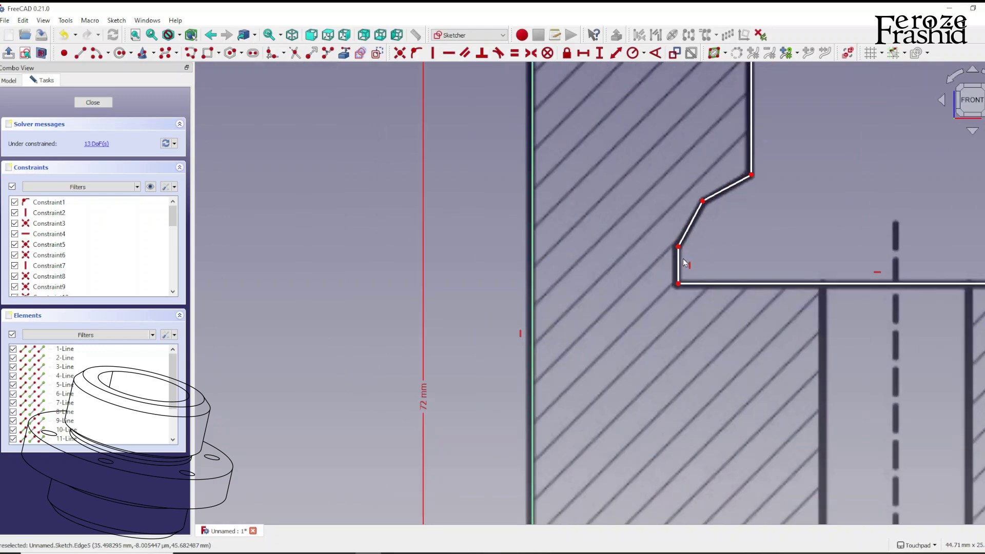
pyautogui.click(679, 263)
pyautogui.click(599, 54)
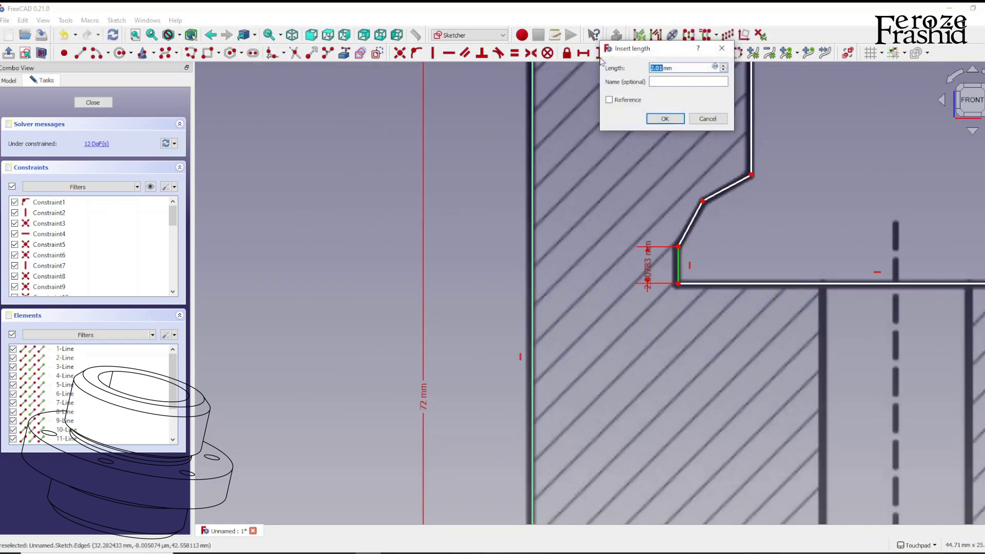
pyautogui.write('2')
pyautogui.press('Return')
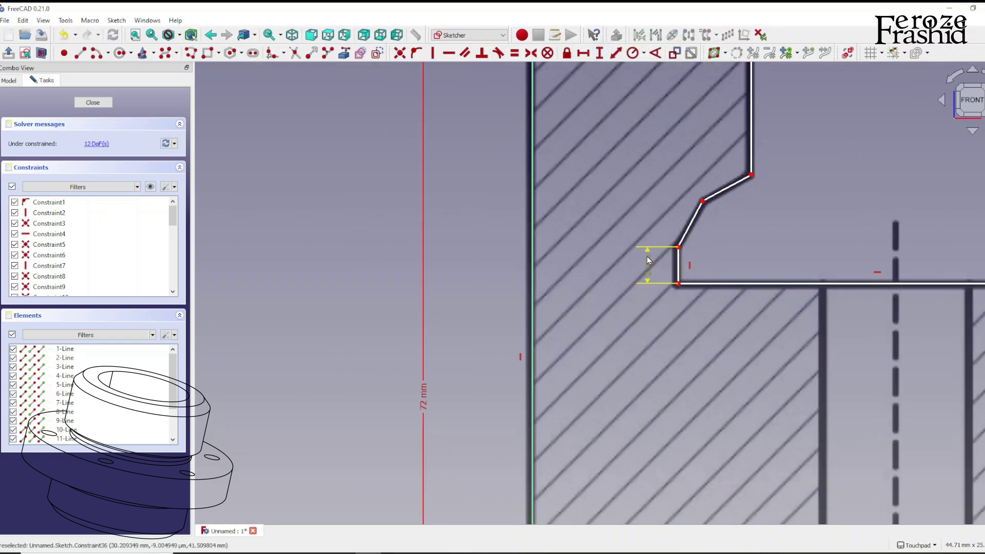
# Step: Constrain the angle between the upper groove's steeper slanted edge and the flange's top edge to 60°
pyautogui.click(695, 220)
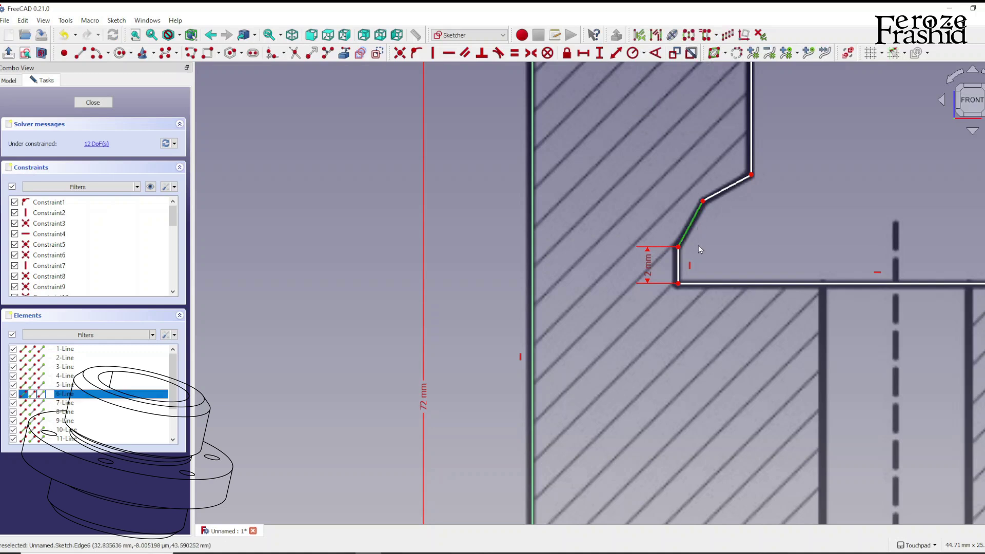
pyautogui.click(700, 284)
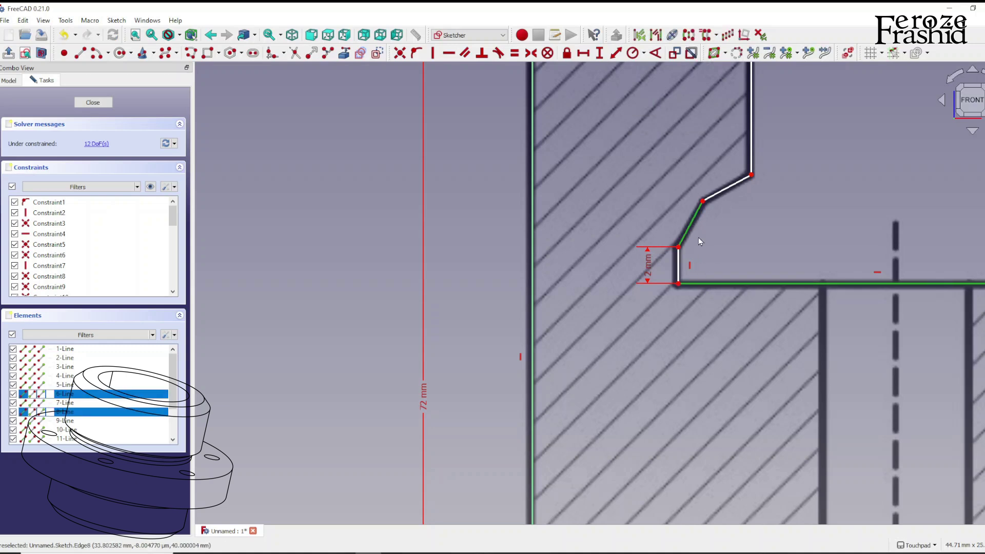
pyautogui.scroll(-6, 700, 241)
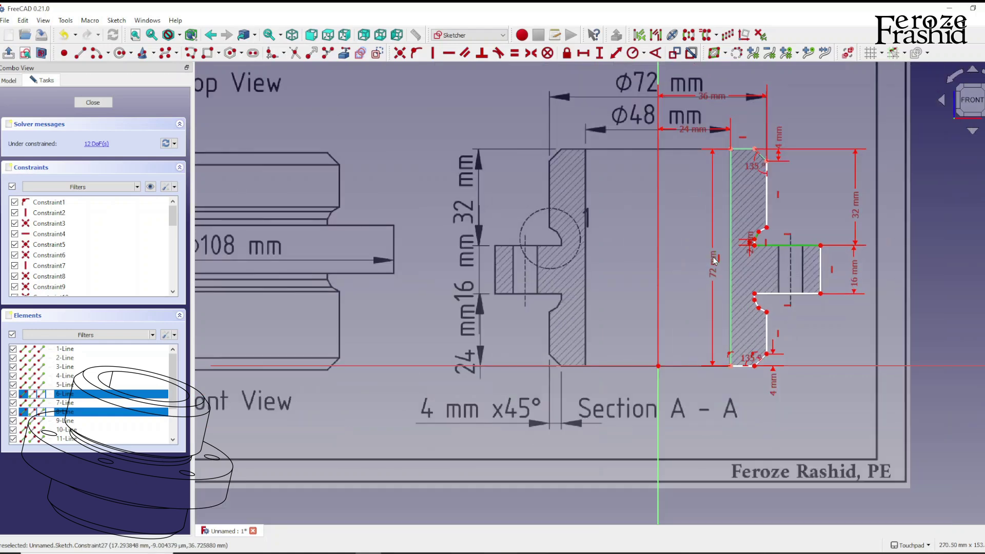
pyautogui.scroll(-4, 715, 260)
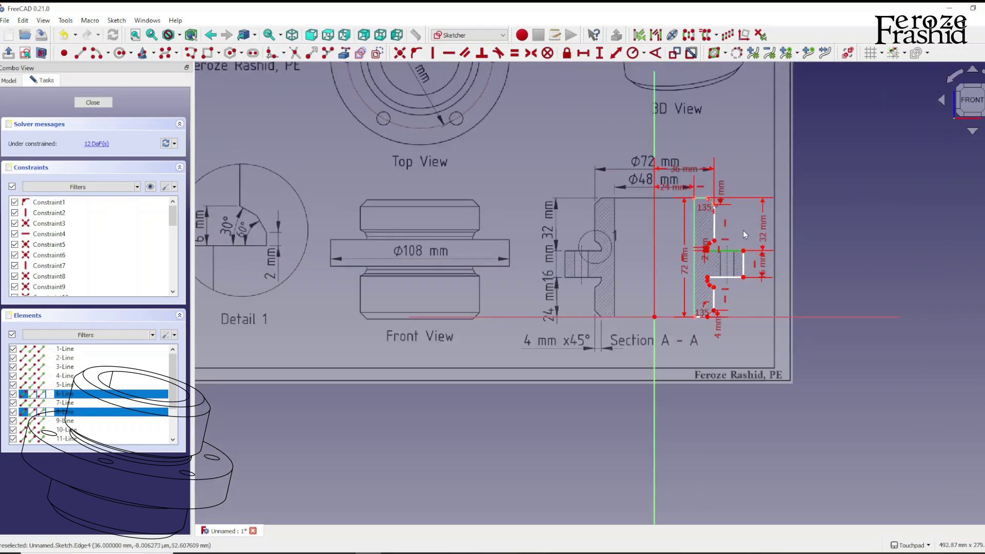
pyautogui.scroll(8, 655, 252)
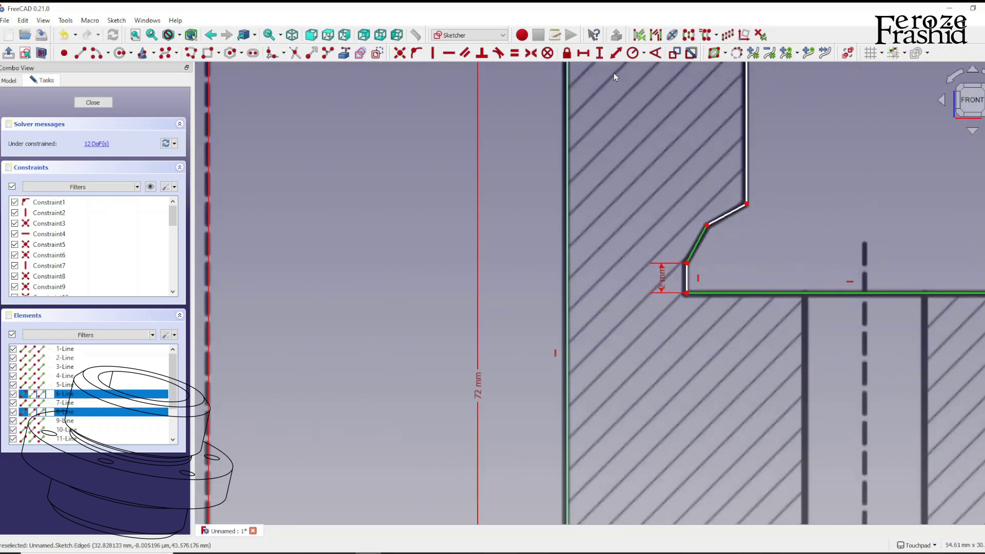
pyautogui.click(655, 53)
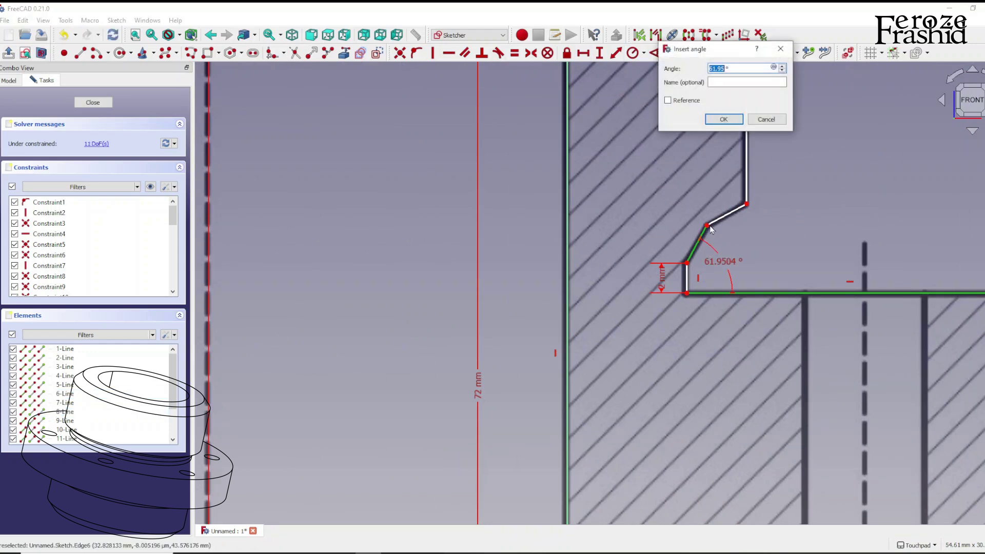
pyautogui.write('60')
pyautogui.press('Return')
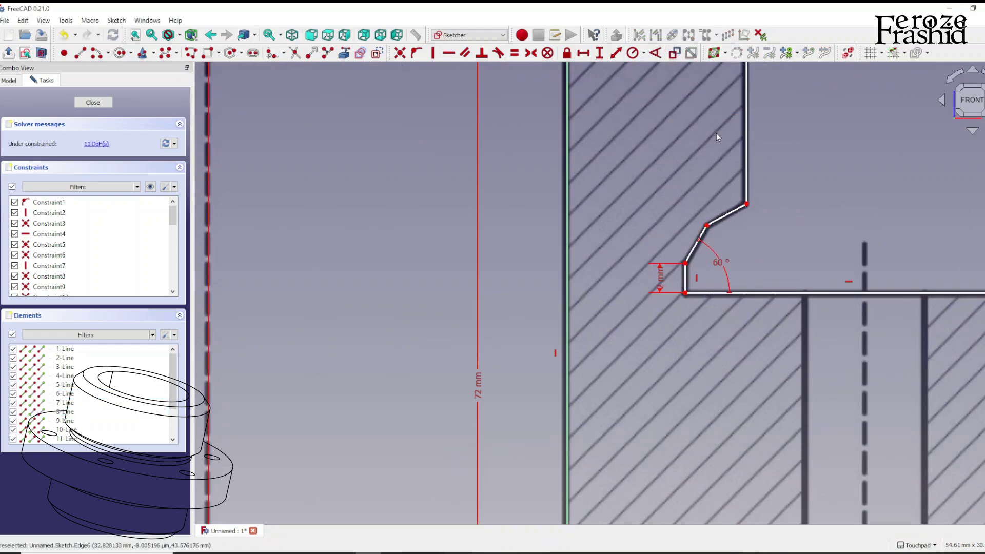
# Step: Constrain the upper groove's shallower slanted edge to 30° from the flange's top edge and place the label outside the 60° one
pyautogui.click(730, 214)
pyautogui.click(749, 293)
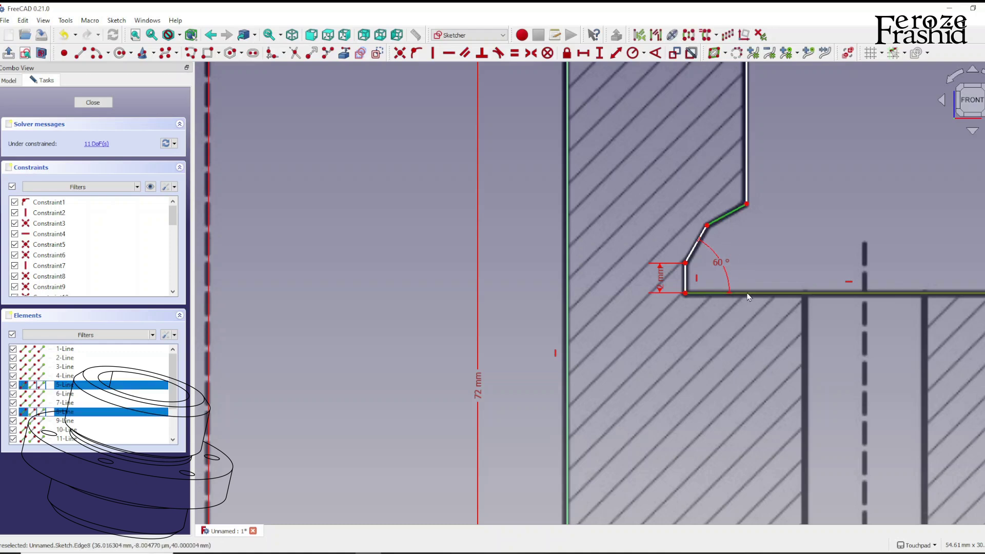
pyautogui.click(655, 53)
pyautogui.write('30')
pyautogui.press('Return')
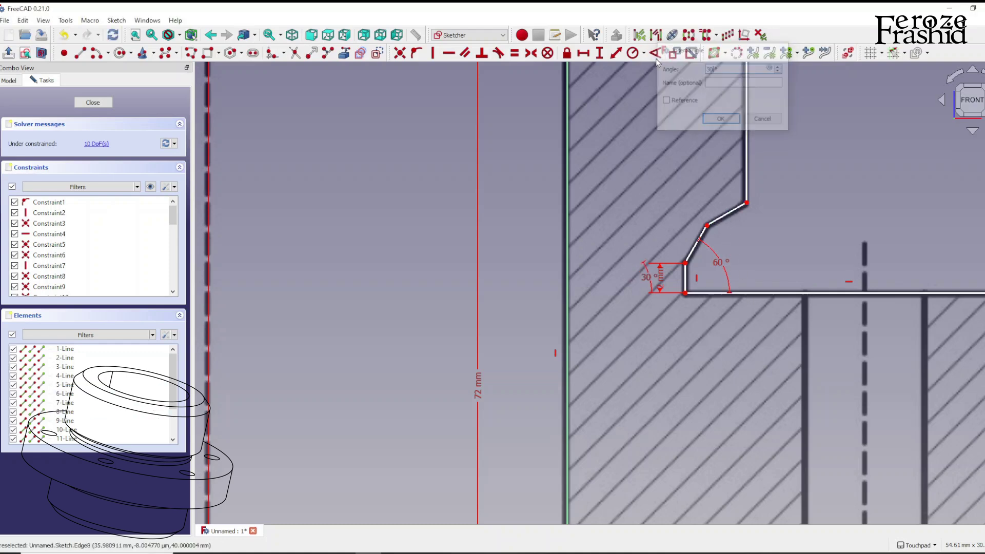
pyautogui.moveTo(648, 283); pyautogui.dragTo(750, 262)
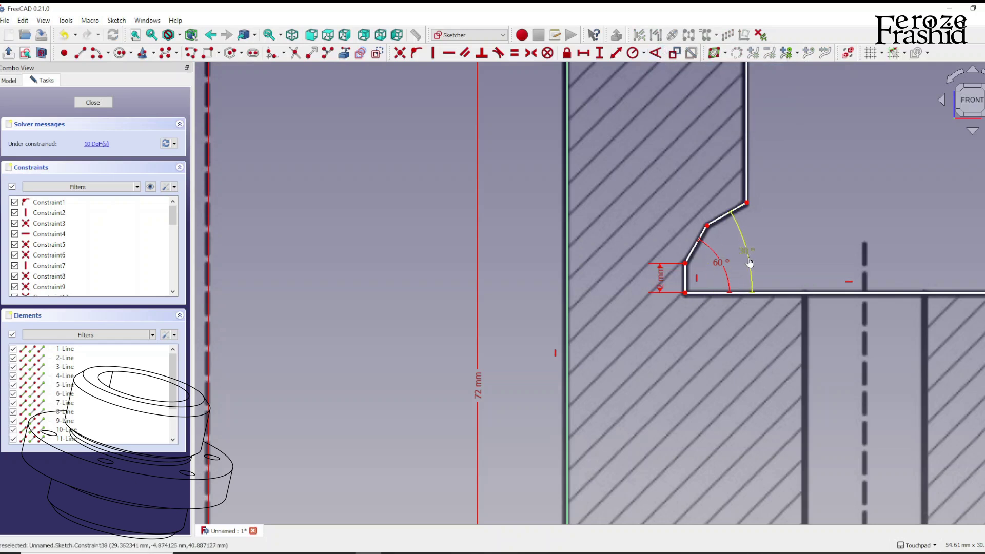
# Step: Constrain the vertical distance between the upper groove's outer end point and inner corner to 6 mm, placing the dimension outside the groove
pyautogui.click(746, 203)
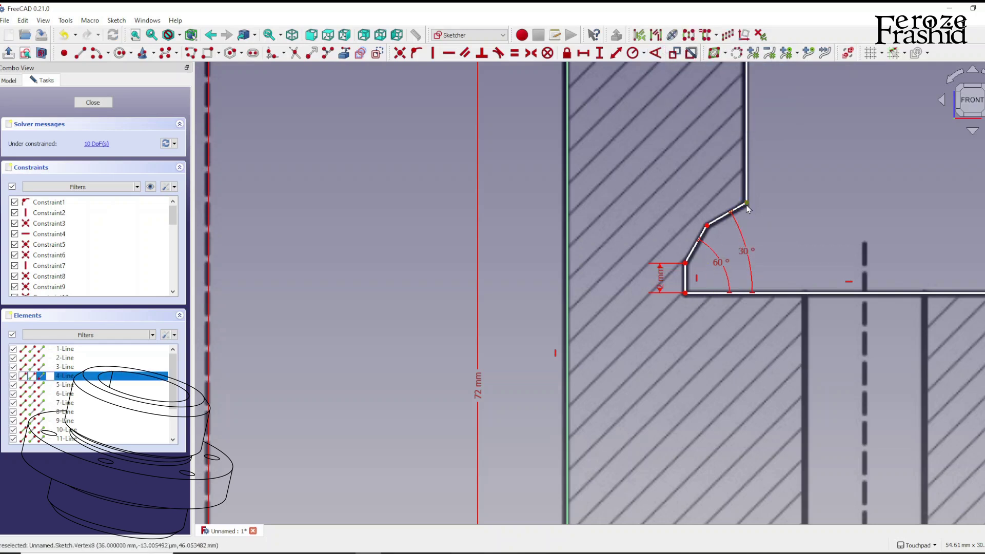
pyautogui.click(685, 293)
pyautogui.click(600, 54)
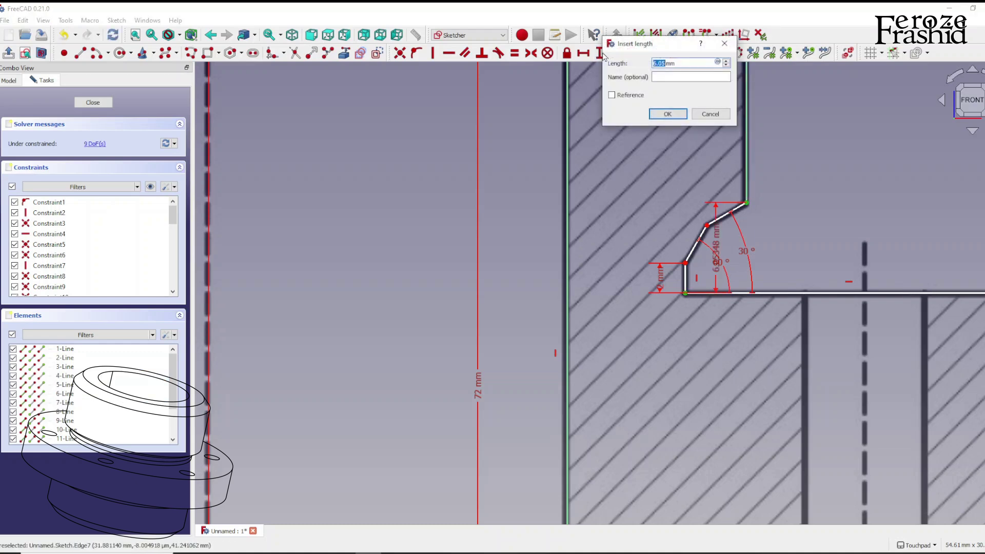
pyautogui.press('Return')
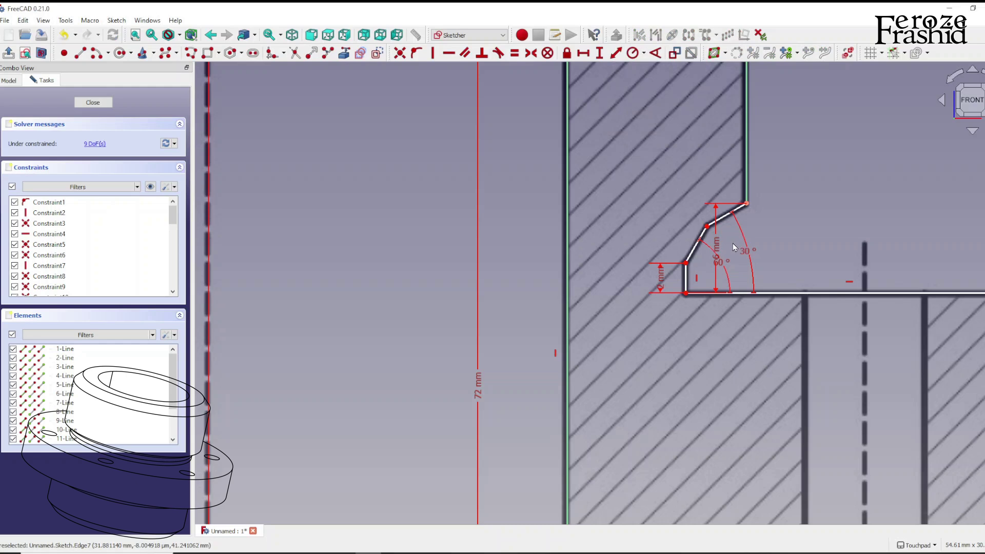
pyautogui.moveTo(716, 241); pyautogui.dragTo(809, 239)
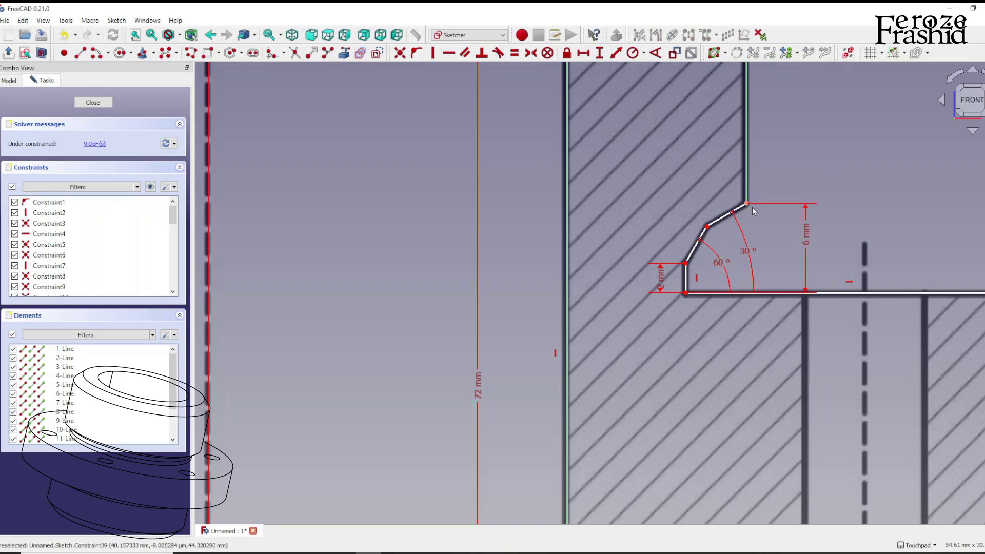
# Step: Make the upper groove's two slanted edges equal in length
pyautogui.moveTo(707, 227); pyautogui.dragTo(704, 233)
pyautogui.scroll(2, 705, 234)
pyautogui.click(693, 244)
pyautogui.click(720, 224)
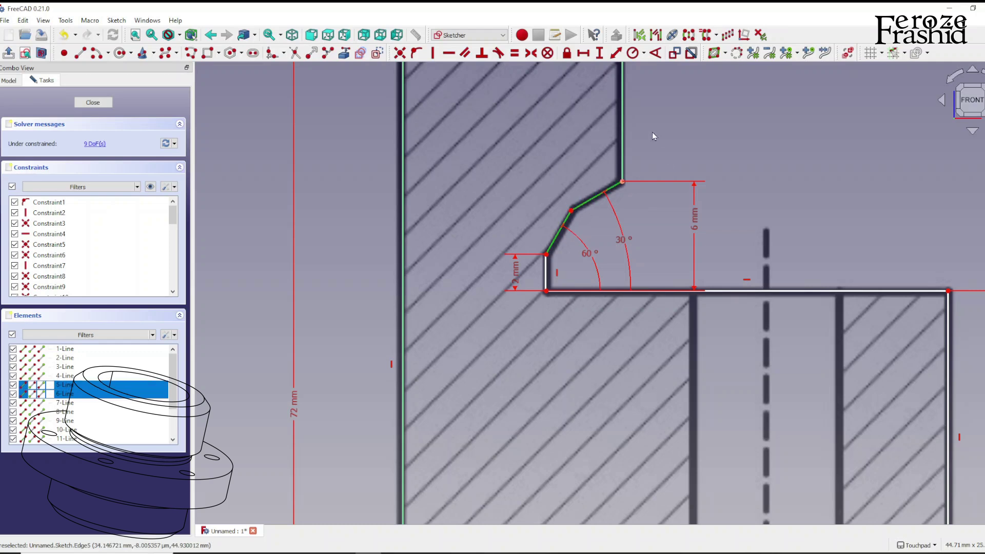
pyautogui.click(514, 53)
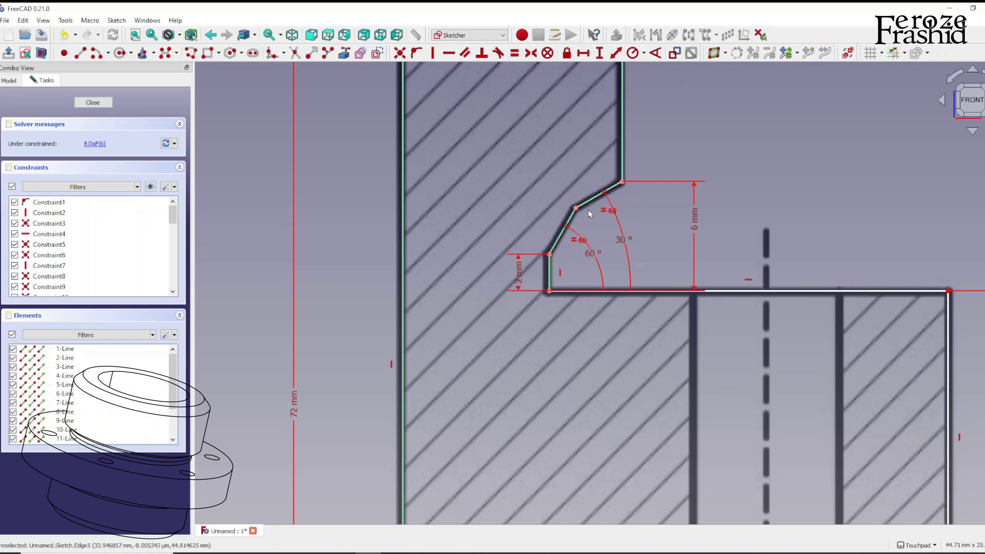
# Step: Make the lower groove's short edge below the flange vertical and equal in length to the upper groove's short edge
pyautogui.scroll(-4, 590, 211)
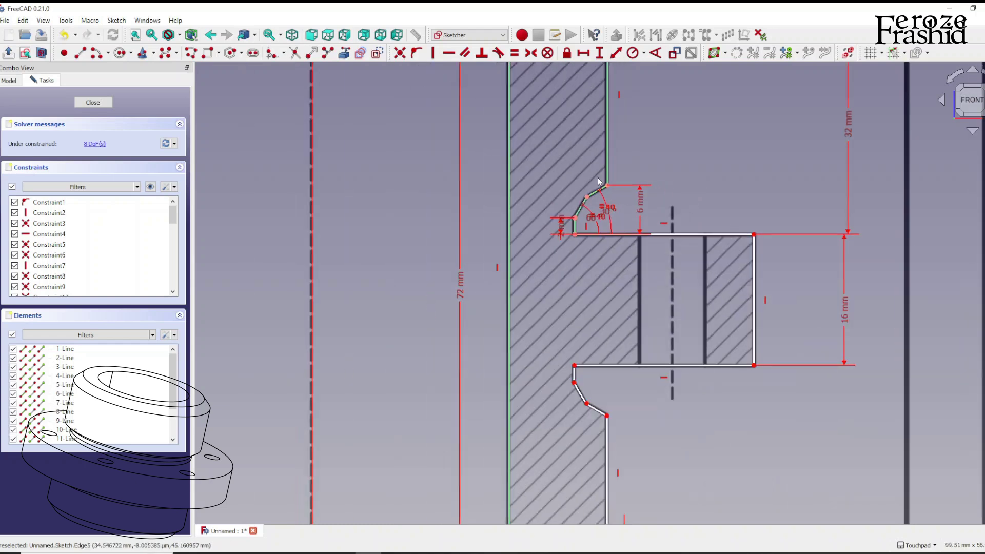
pyautogui.scroll(3, 582, 389)
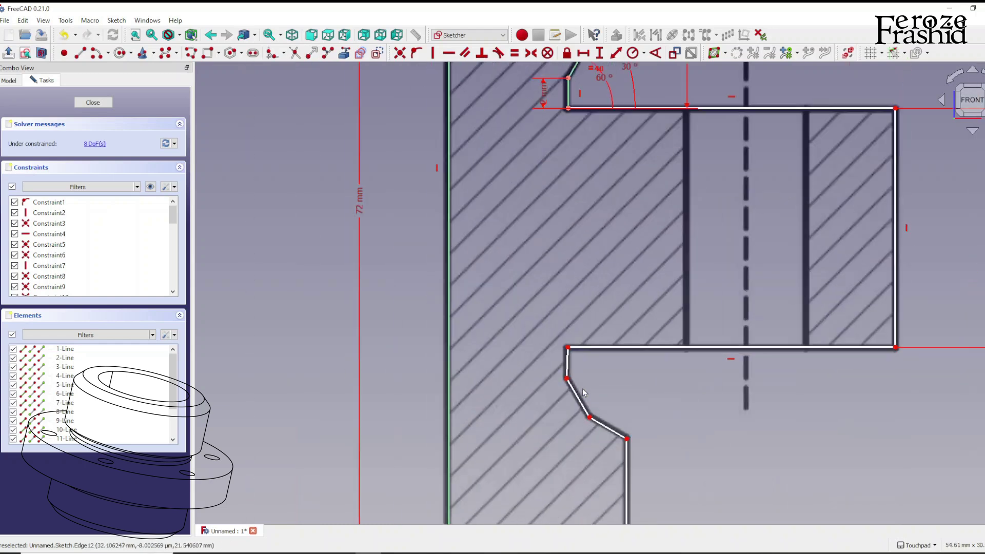
pyautogui.click(567, 362)
pyautogui.click(429, 56)
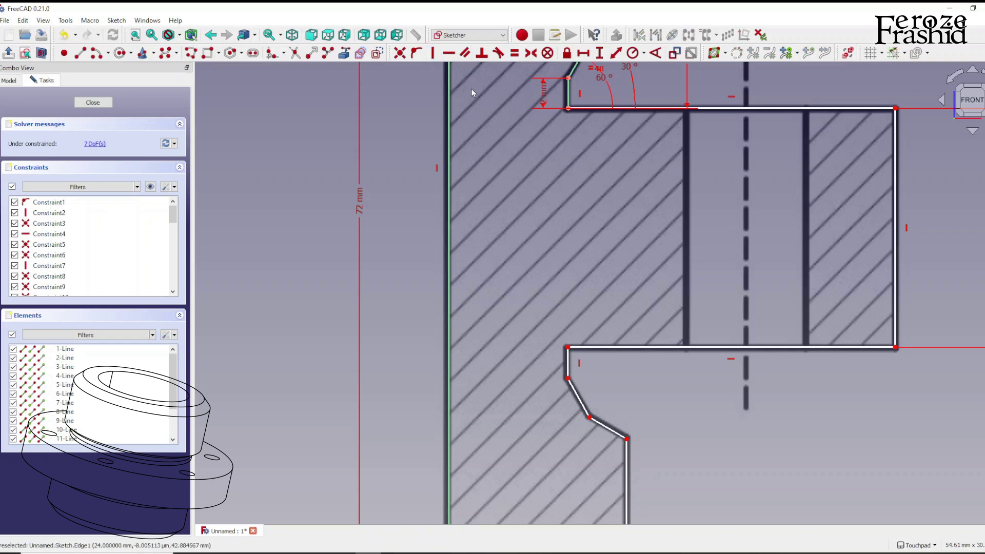
pyautogui.click(568, 95)
pyautogui.click(514, 53)
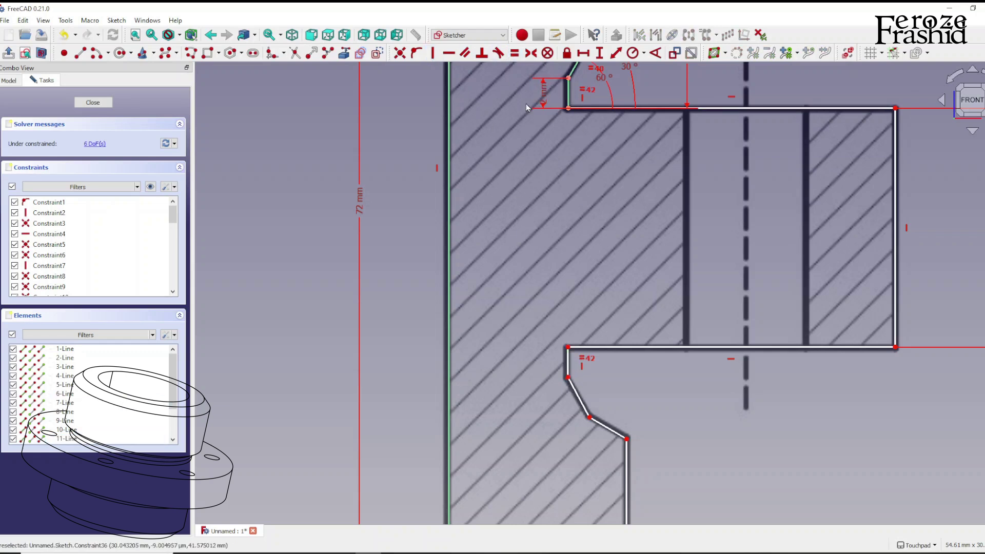
# Step: Align the lower groove's inner corner vertically with the upper groove's inner corner at the flange
pyautogui.click(567, 347)
pyautogui.click(568, 109)
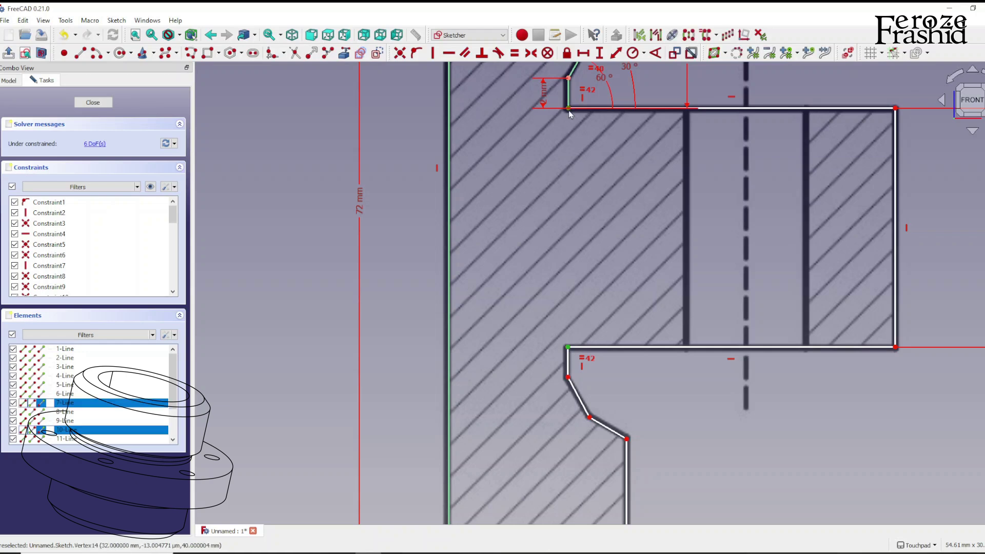
pyautogui.click(432, 53)
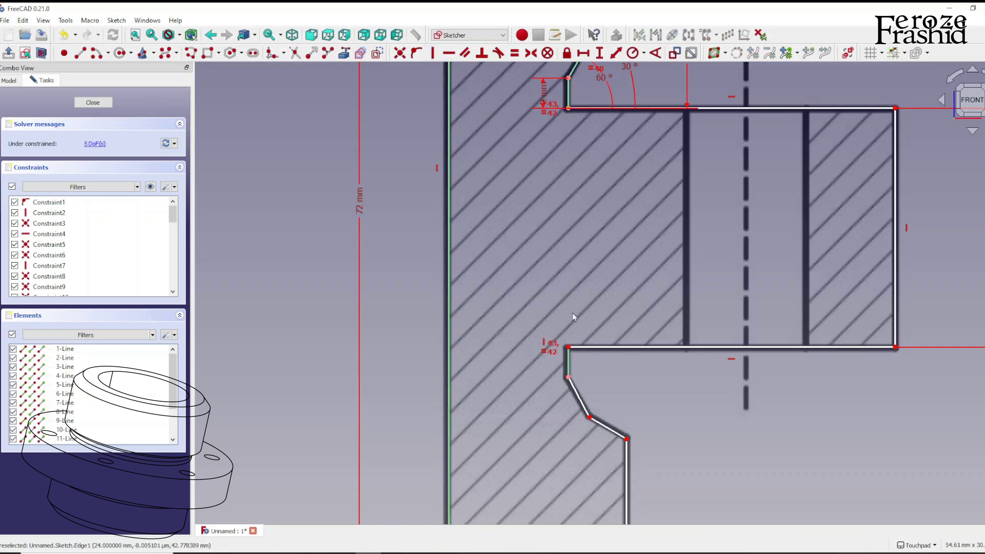
# Step: Vertically align the lower groove's slanted-edge junction and outer end point with the matching points of the upper groove
pyautogui.scroll(-2, 575, 314)
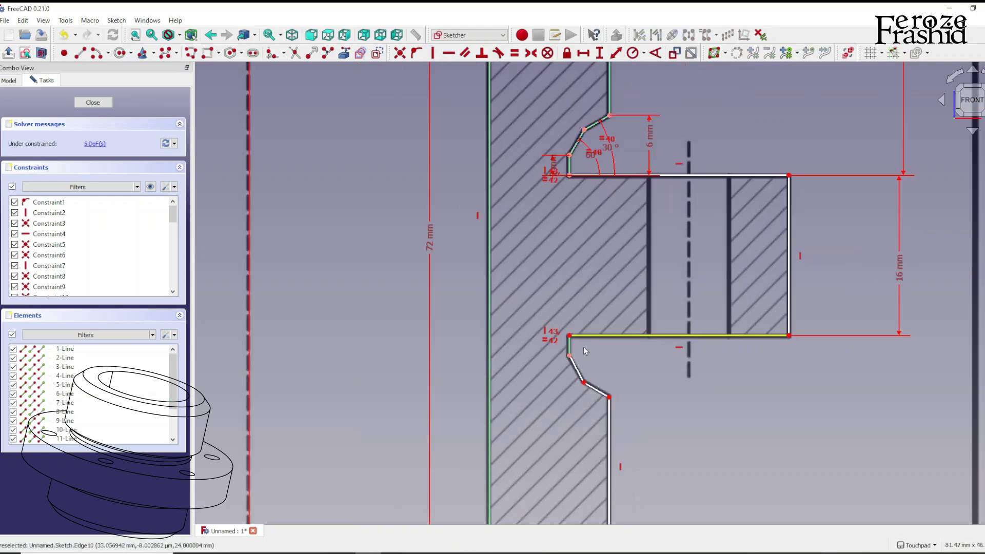
pyautogui.click(584, 383)
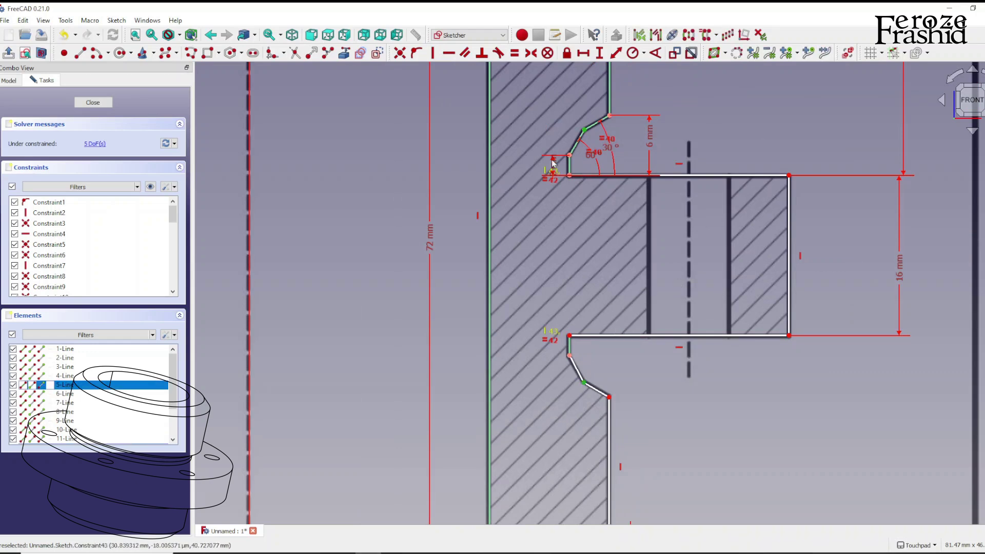
pyautogui.click(487, 100)
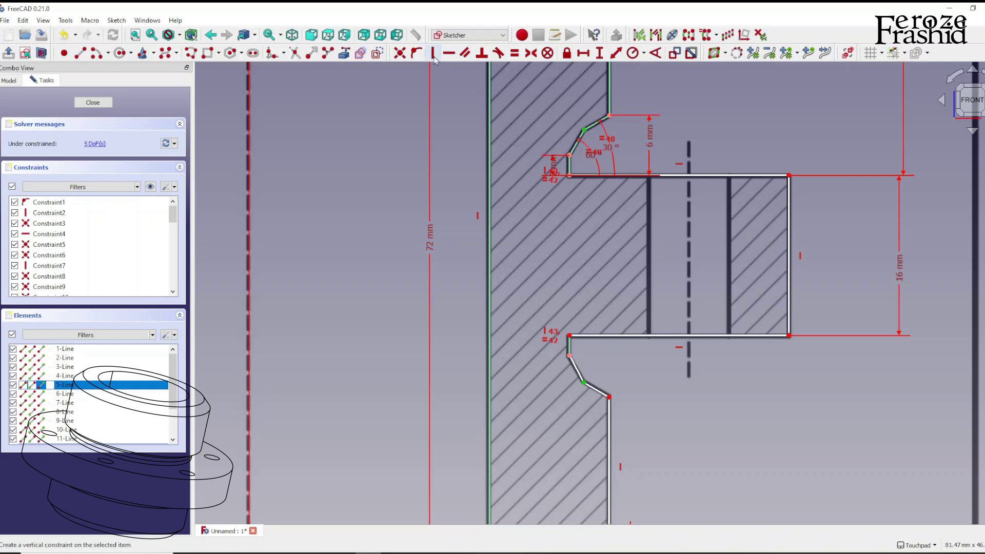
pyautogui.click(433, 56)
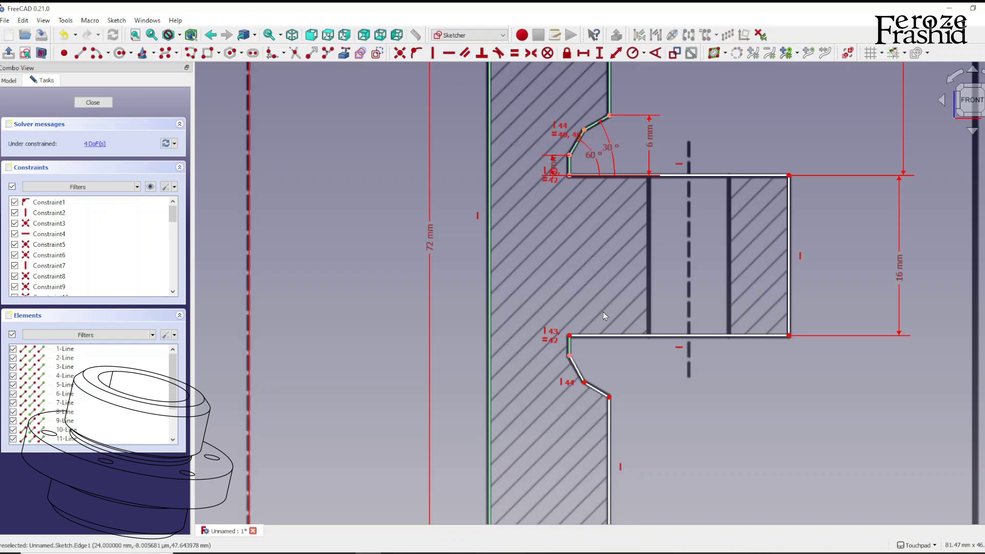
pyautogui.click(609, 396)
pyautogui.click(609, 115)
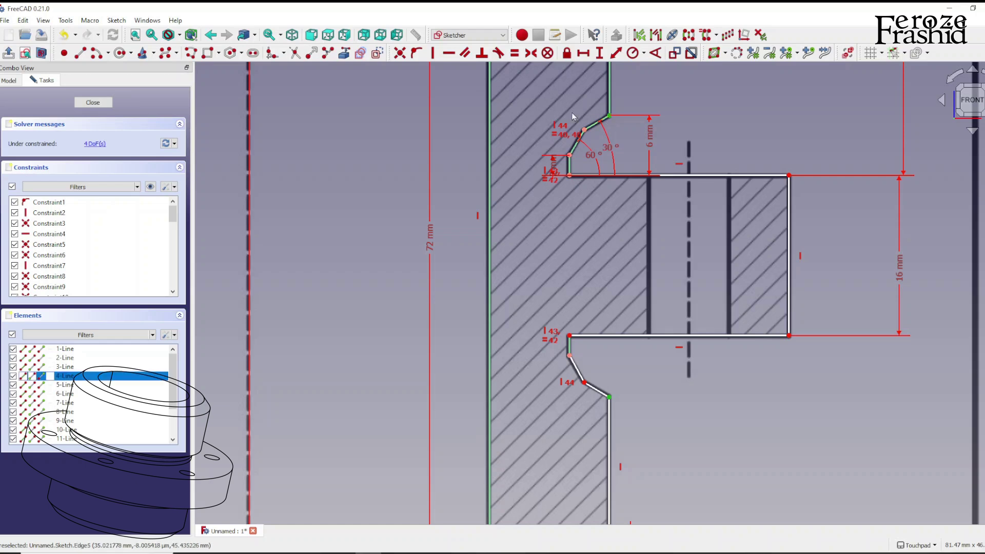
pyautogui.click(435, 55)
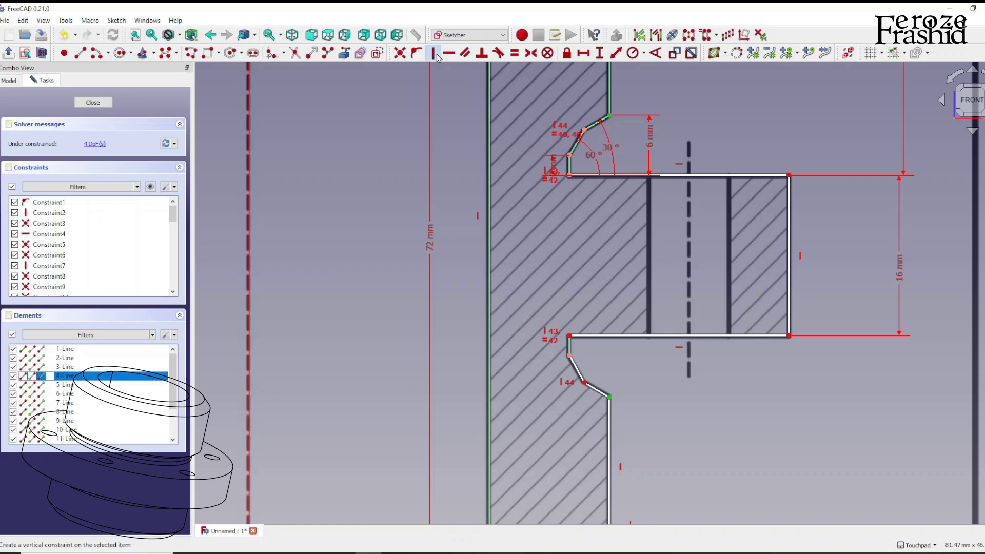
# Step: Constrain the lower groove's inner slanted edge at 60° to the flange's bottom edge and move the angle label closer to the corner
pyautogui.click(578, 374)
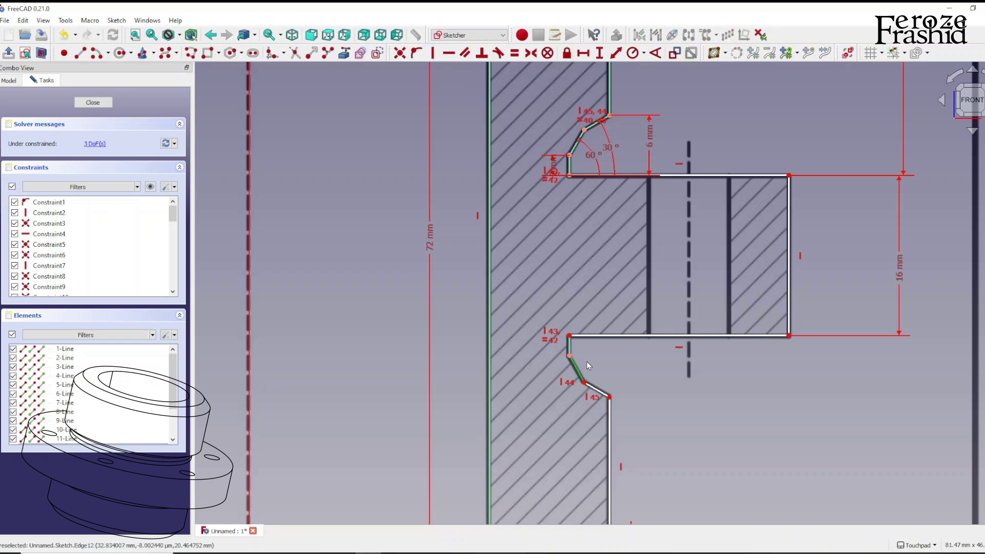
pyautogui.click(597, 338)
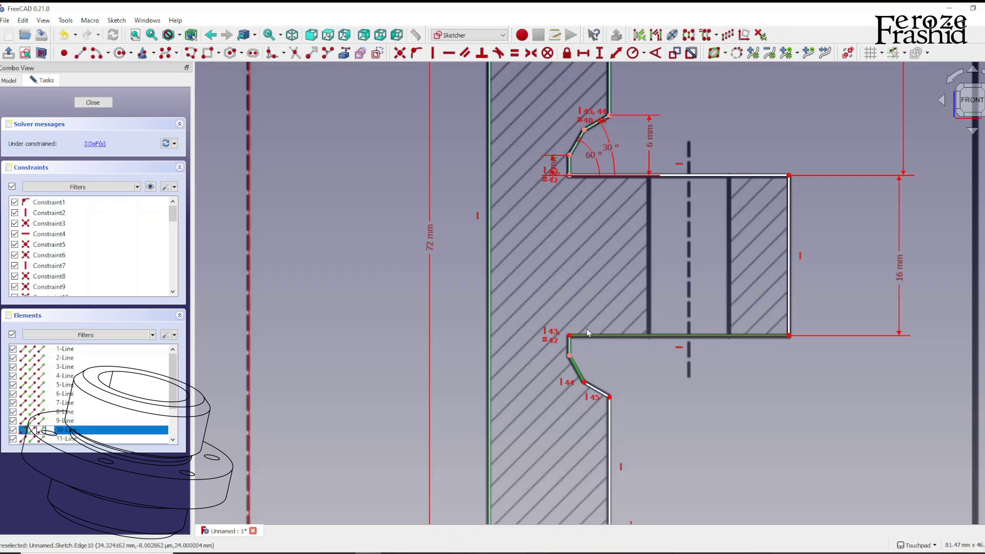
pyautogui.click(655, 53)
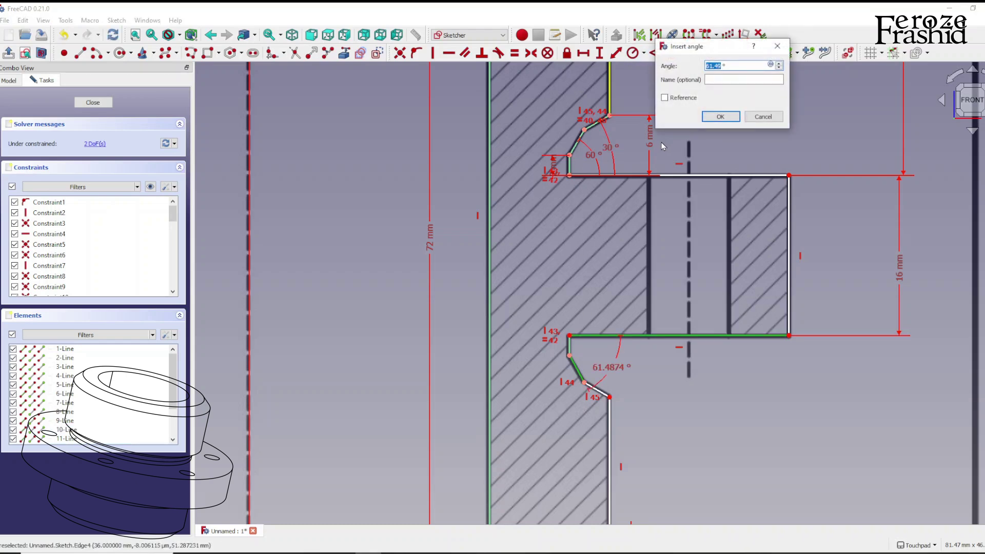
pyautogui.write('60')
pyautogui.press('Return')
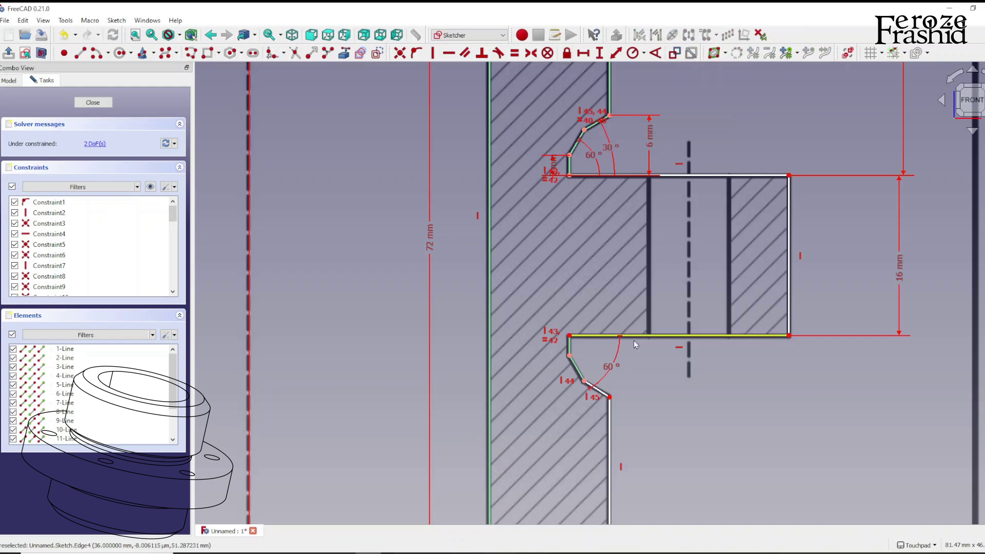
pyautogui.moveTo(611, 366); pyautogui.dragTo(591, 355)
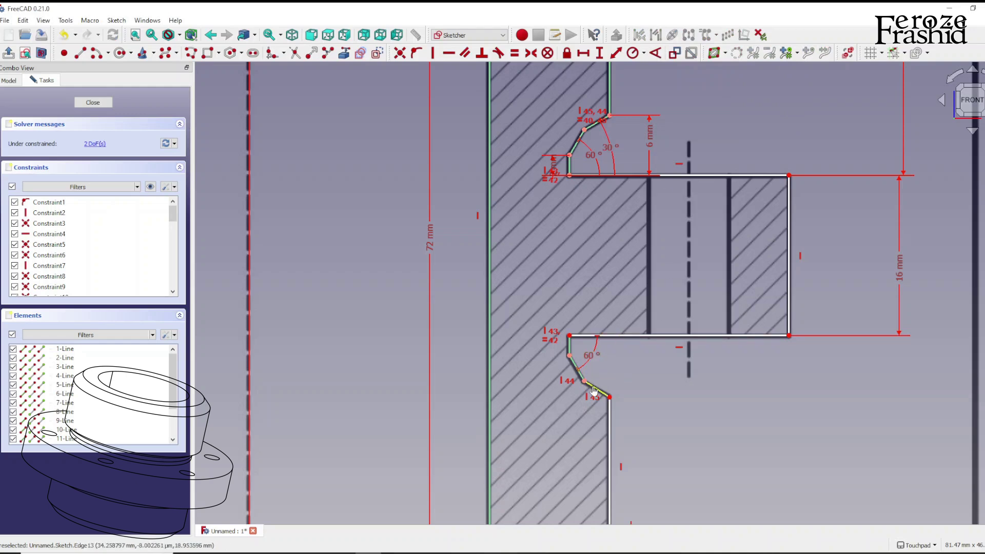
# Step: Constrain the lower groove's outer slanted edge at 30° to the flange's bottom edge
pyautogui.click(614, 336)
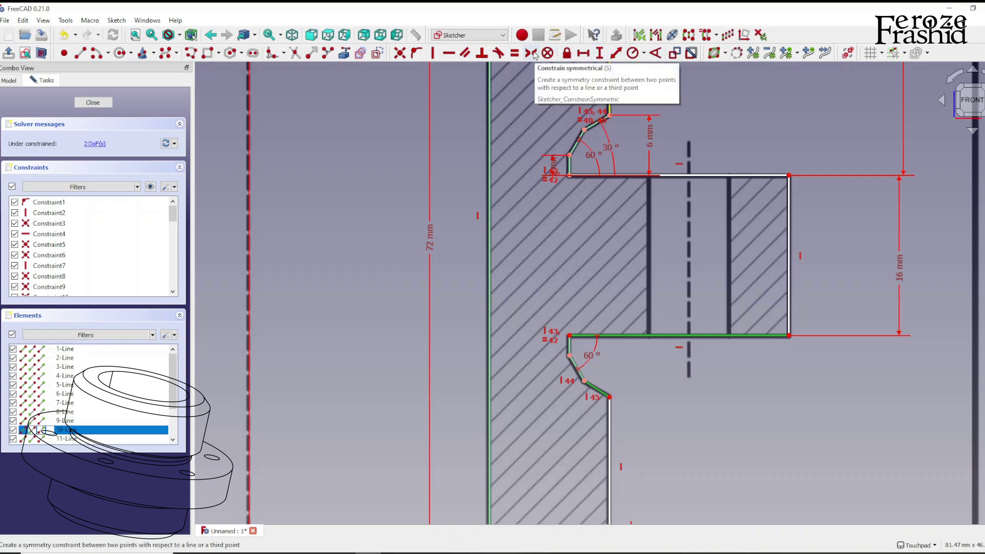
pyautogui.click(655, 53)
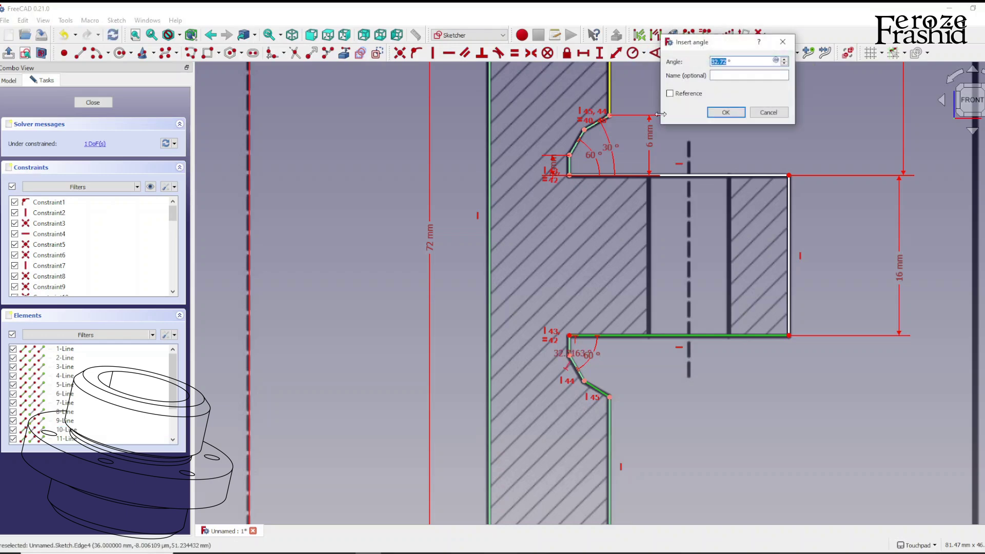
pyautogui.press('Return')
# Step: Set the horizontal distance from the vertical axis to the flange's upper outer corner to 108/2 mm
pyautogui.scroll(-5, 629, 209)
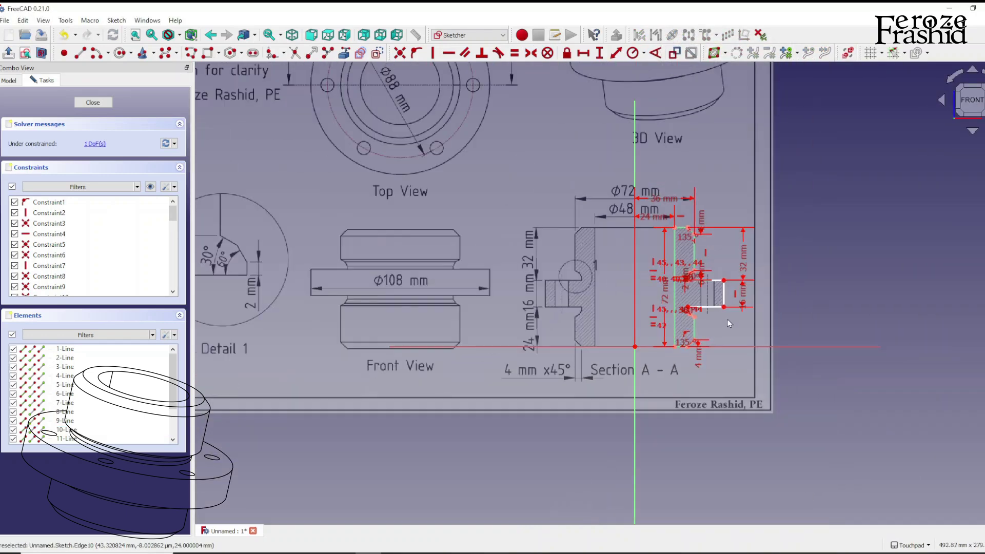
pyautogui.scroll(5, 726, 316)
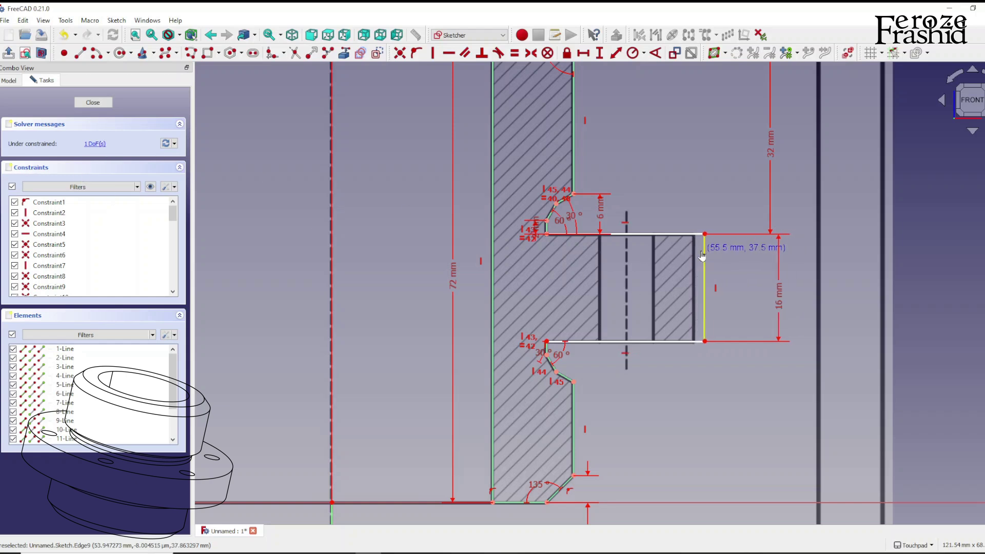
pyautogui.scroll(-3, 695, 258)
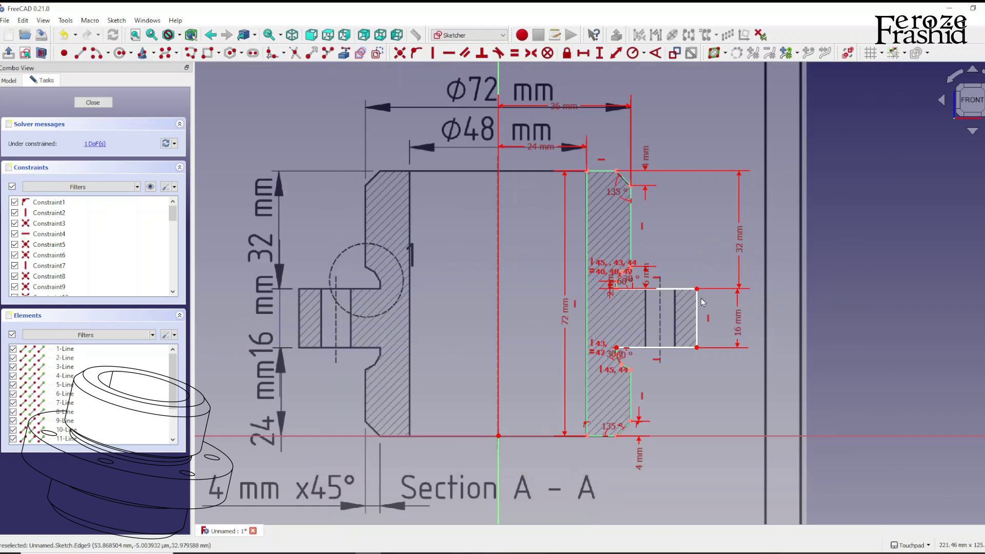
pyautogui.scroll(-3, 678, 298)
pyautogui.scroll(-2, 365, 304)
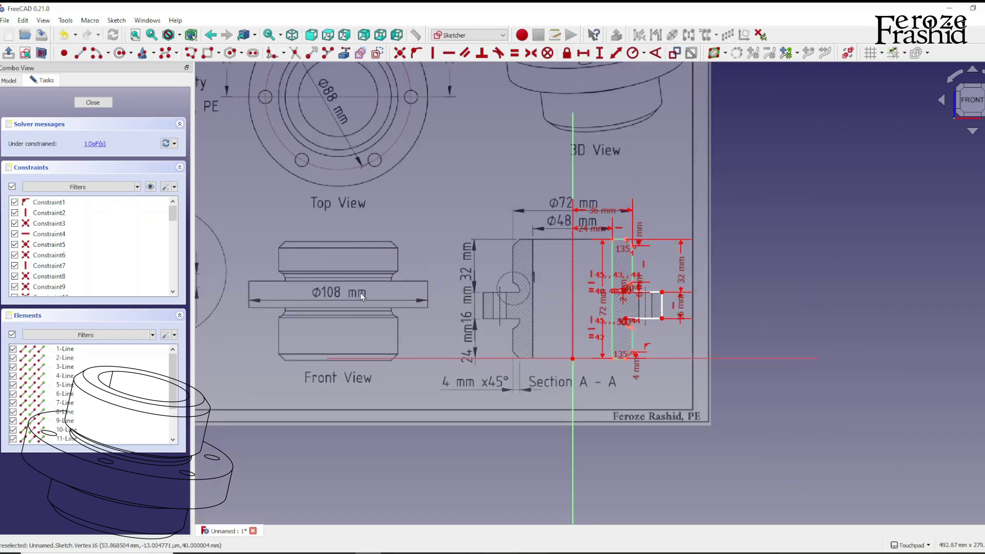
pyautogui.scroll(5, 644, 295)
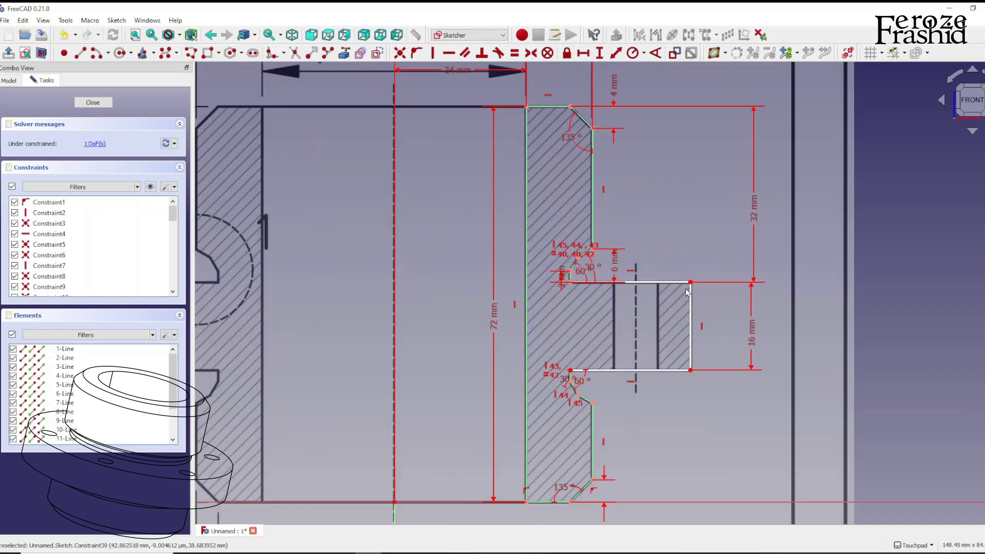
pyautogui.click(690, 282)
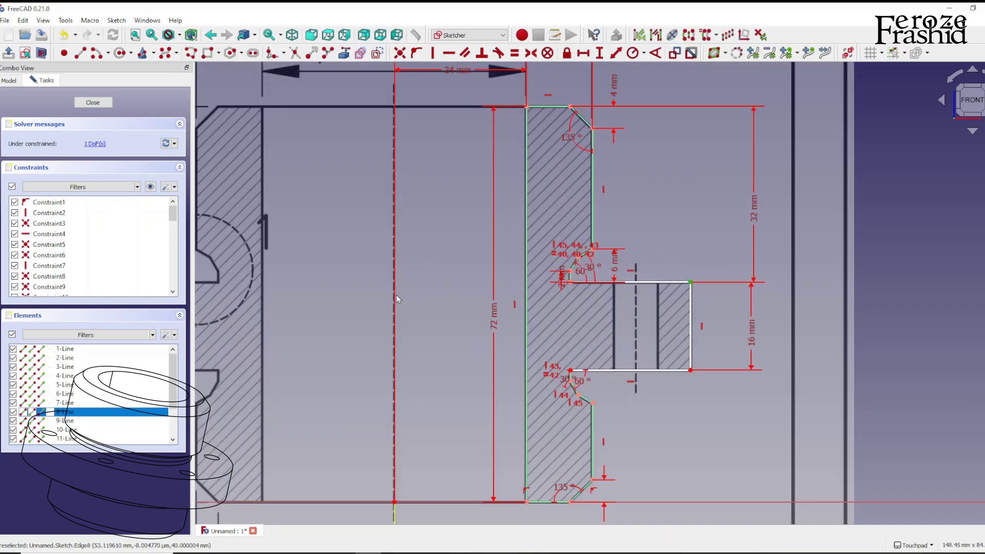
pyautogui.scroll(-4, 395, 300)
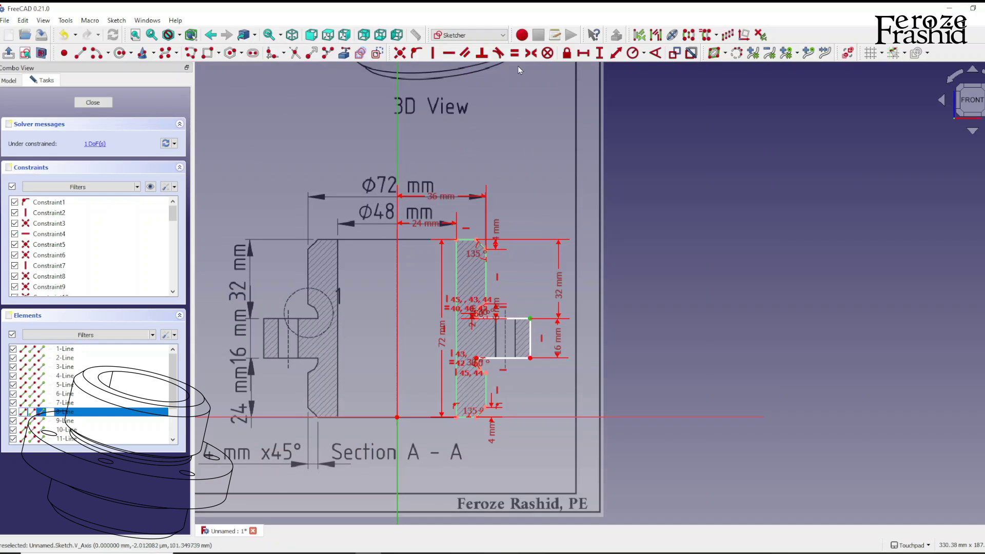
pyautogui.click(616, 52)
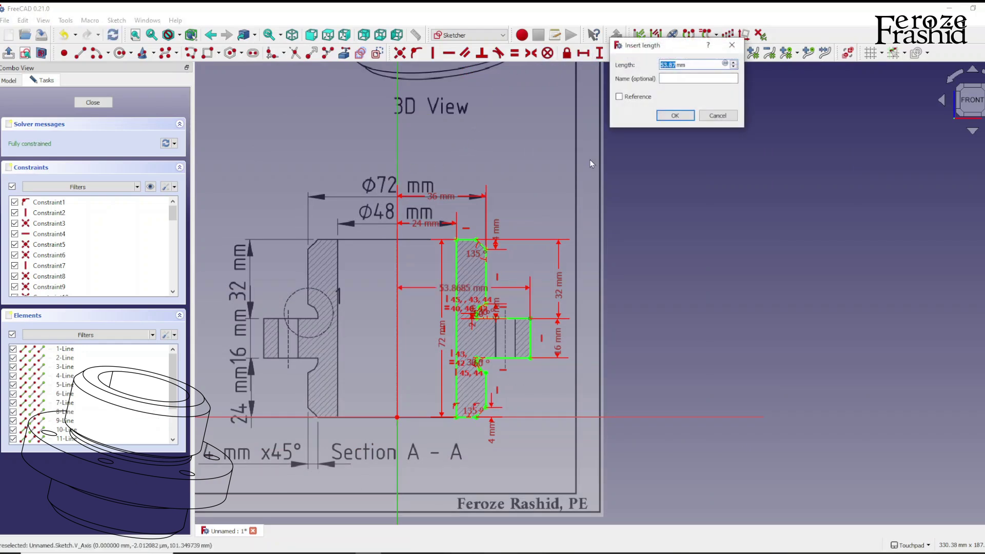
pyautogui.write('108/2')
pyautogui.press('Return')
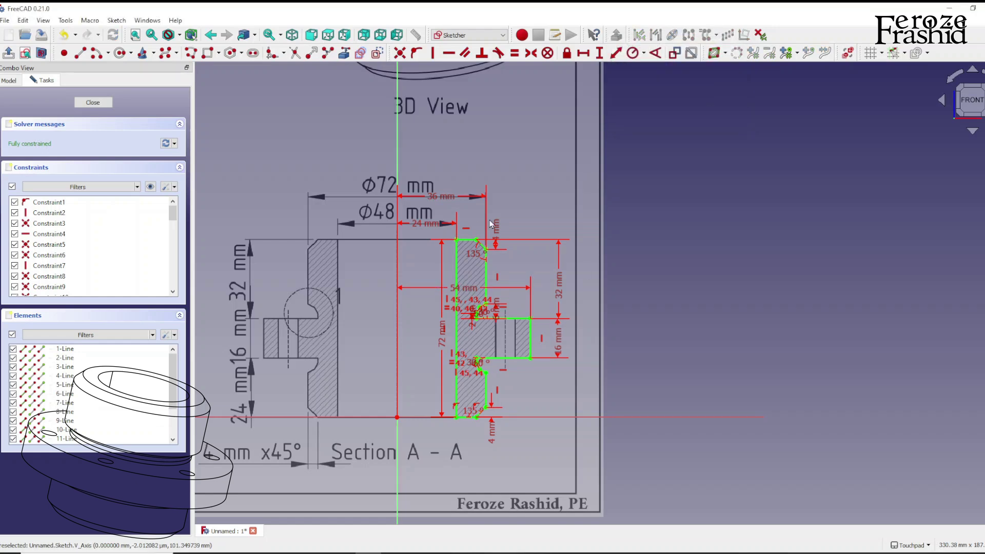
# Step: Close the finished profile sketch and rename it sksVerticalSection
pyautogui.scroll(2, 477, 341)
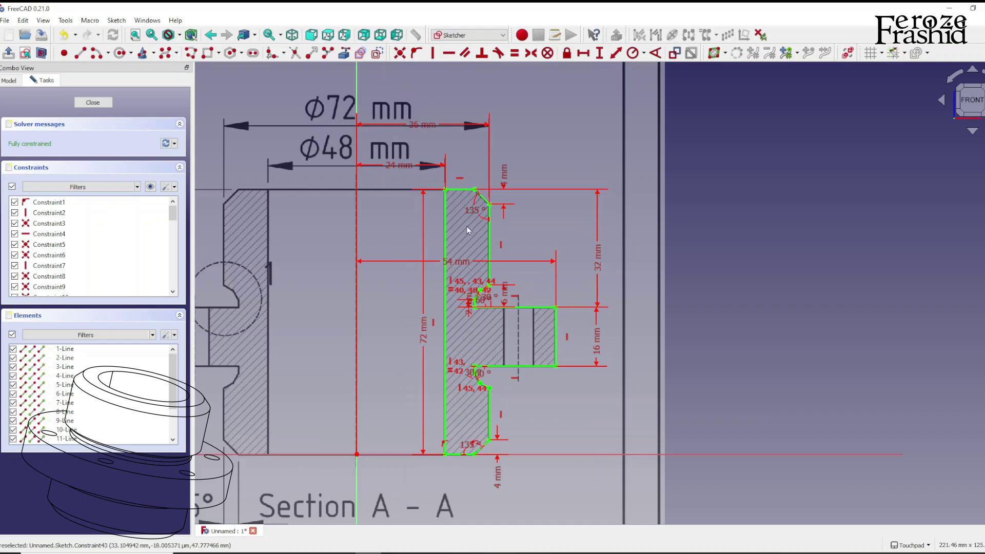
pyautogui.click(93, 102)
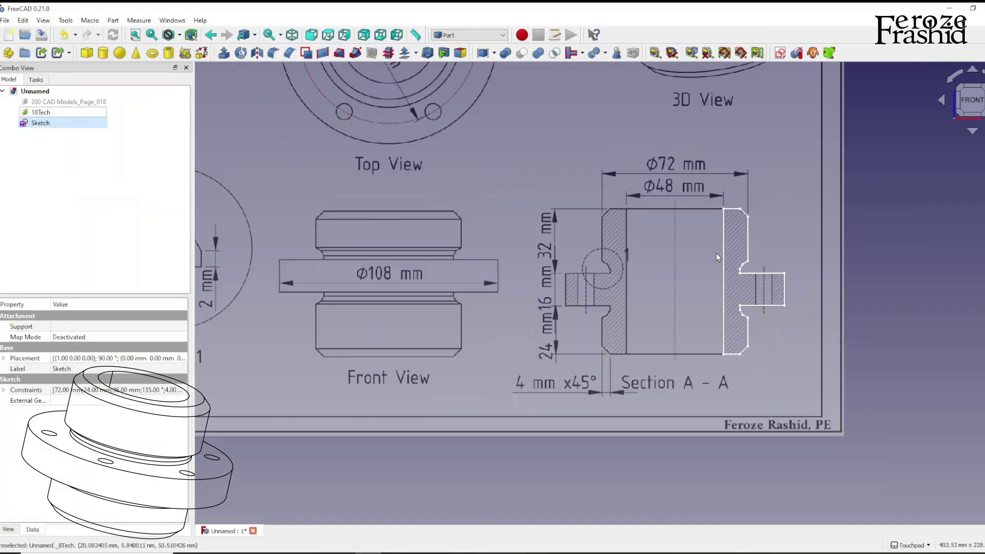
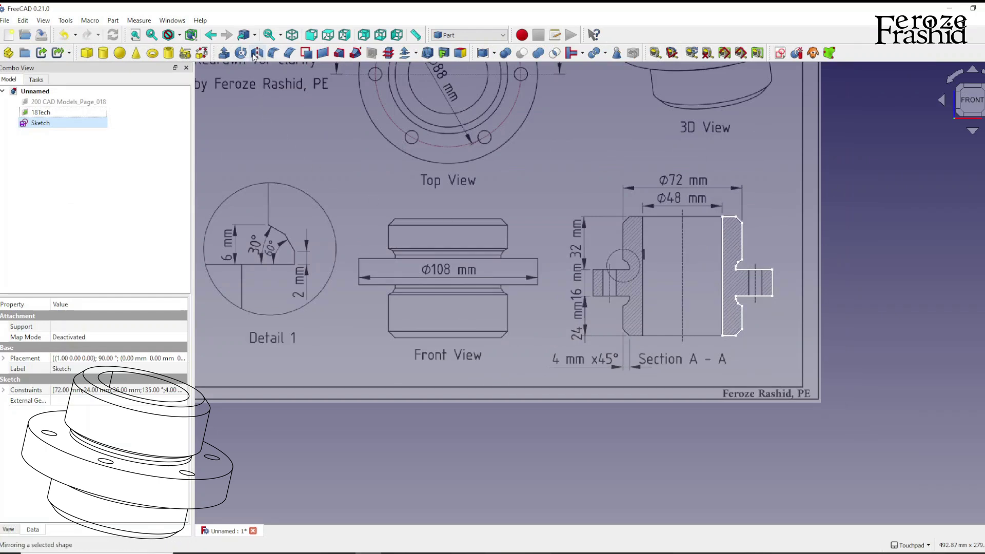
pyautogui.click(74, 124)
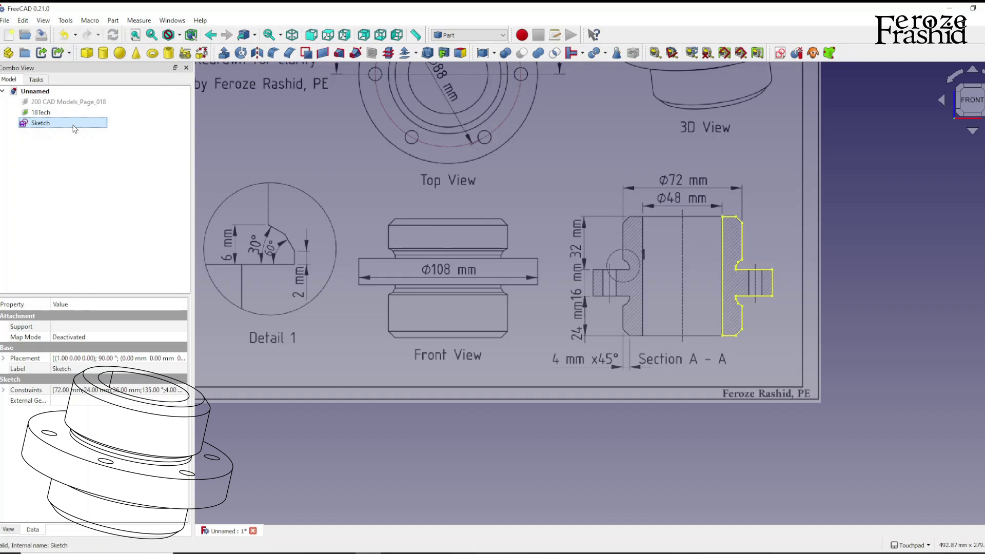
pyautogui.click(73, 125)
pyautogui.write('sksVerticalSec')
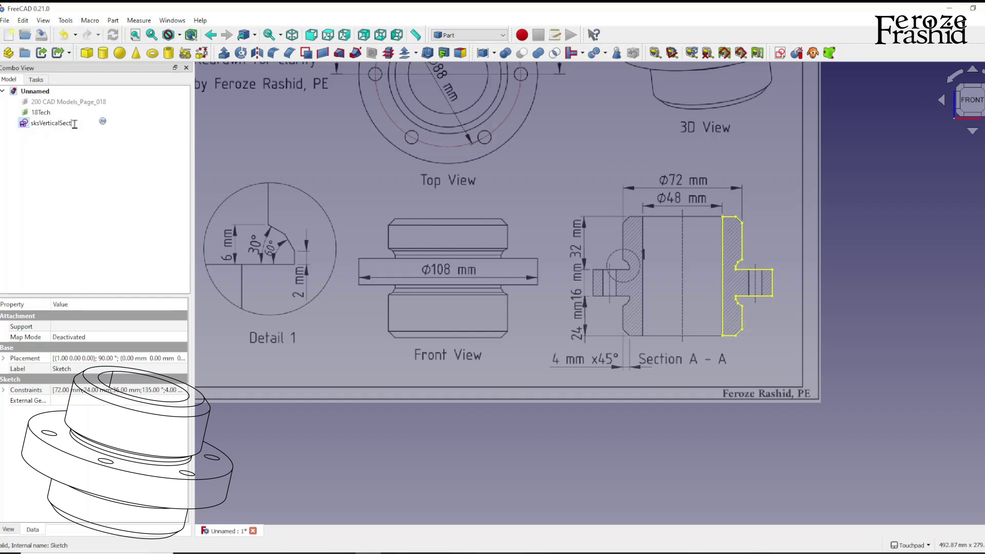
pyautogui.press('Return')
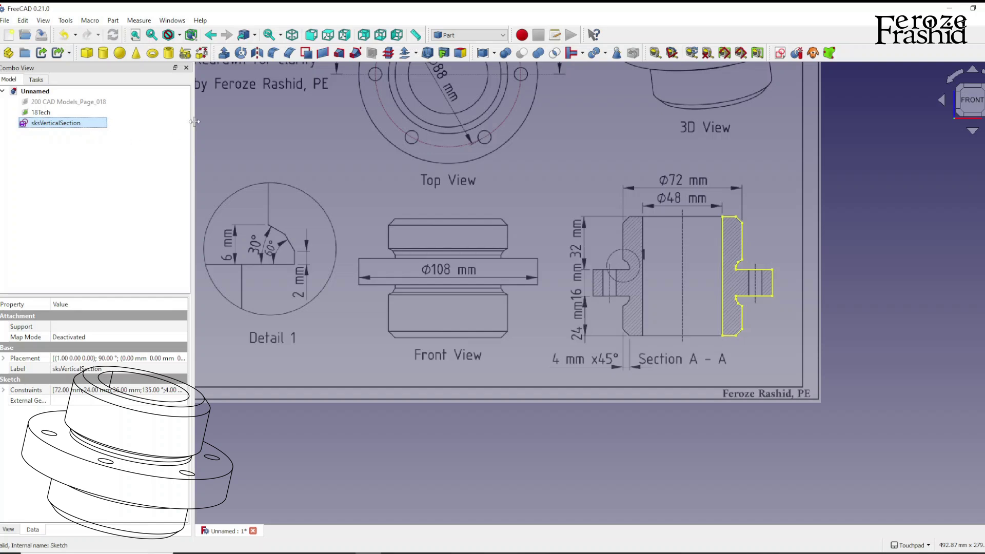
# Step: Revolve the sksVerticalSection sketch 360° about the Z axis as a solid
pyautogui.click(240, 53)
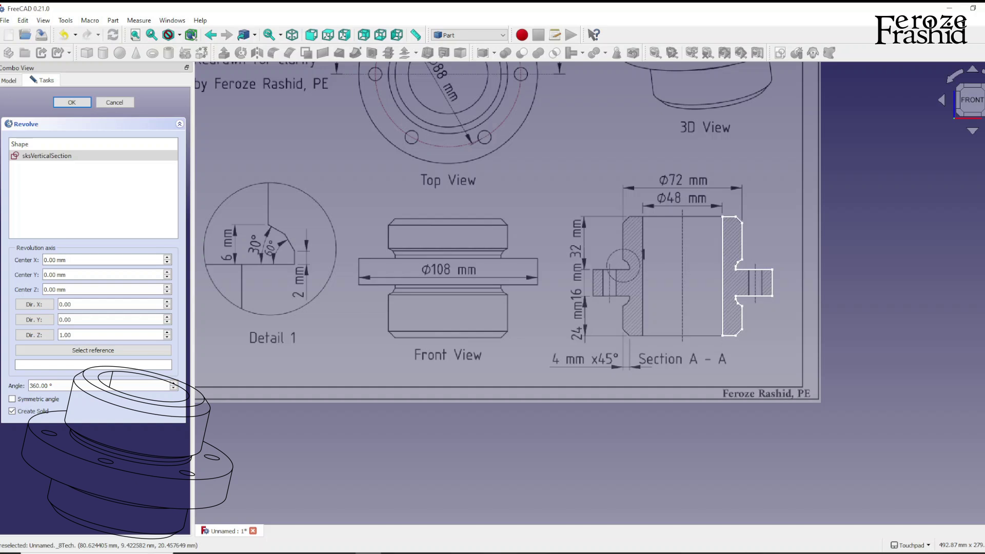
pyautogui.click(50, 336)
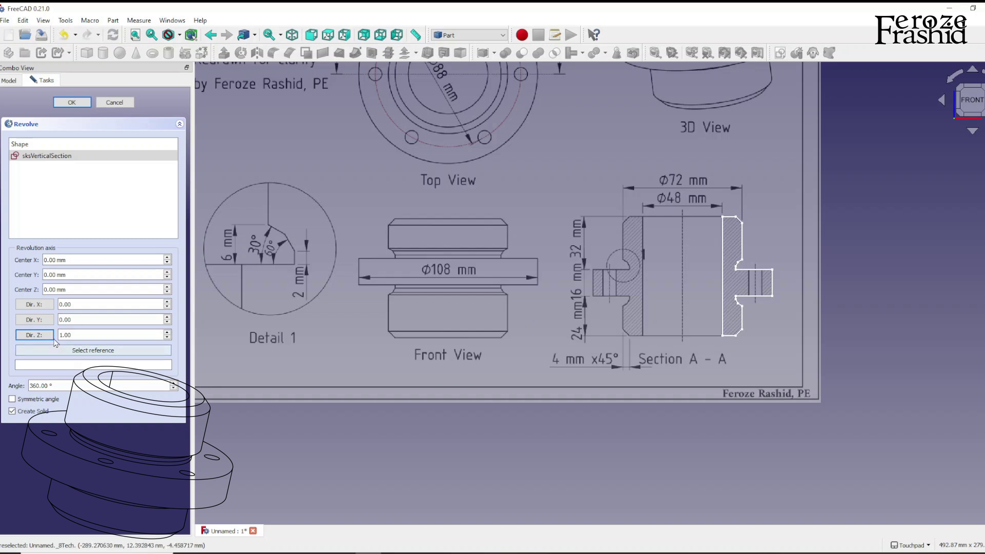
pyautogui.click(70, 103)
# Step: Examine the revolved body against the drawing, and check the flange hole size, count and pitch circle in the 3D and top views
pyautogui.moveTo(717, 286)
pyautogui.mouseDown(button='middle')
pyautogui.moveTo(662, 340)
pyautogui.moveTo(768, 236)
pyautogui.moveTo(697, 254)
pyautogui.mouseUp(button='middle')
pyautogui.scroll(-3, 698, 254)
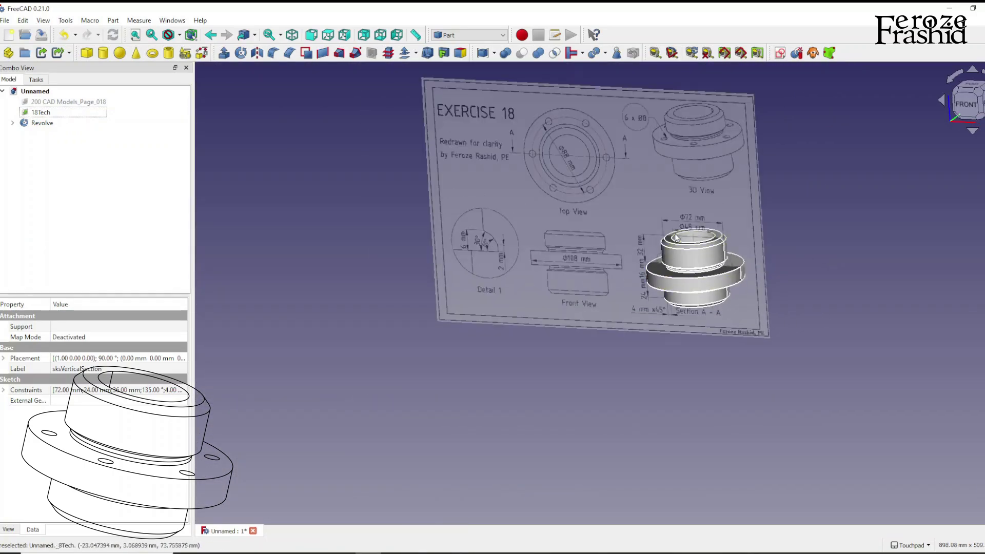
pyautogui.scroll(3, 697, 253)
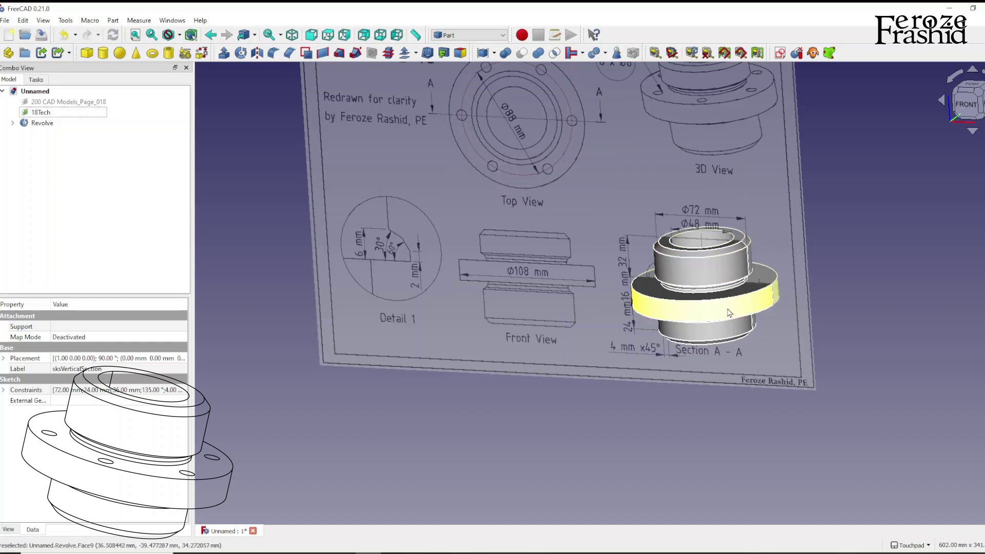
pyautogui.scroll(2, 718, 256)
pyautogui.scroll(-2, 641, 395)
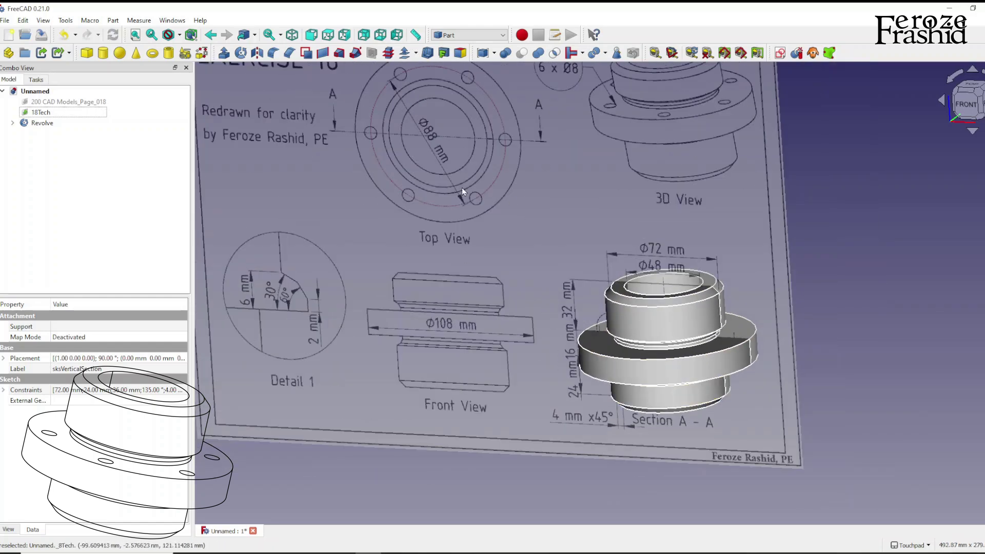
pyautogui.scroll(-3, 648, 349)
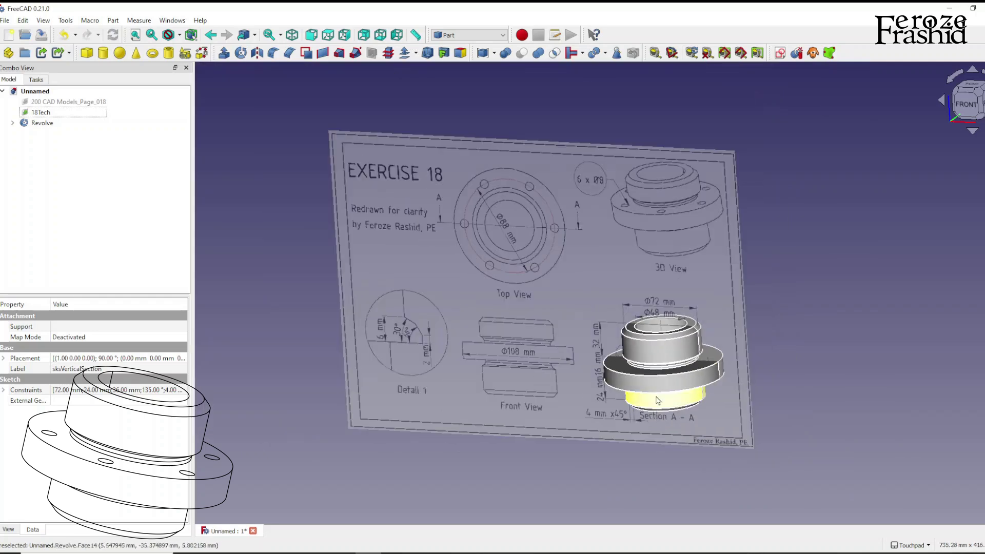
pyautogui.scroll(2, 605, 269)
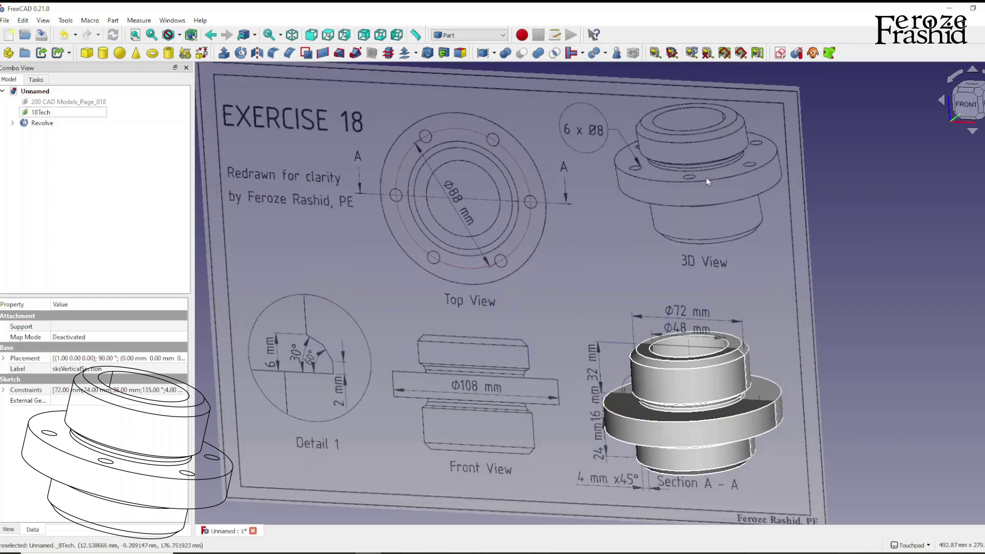
pyautogui.click(966, 104)
pyautogui.scroll(6, 565, 134)
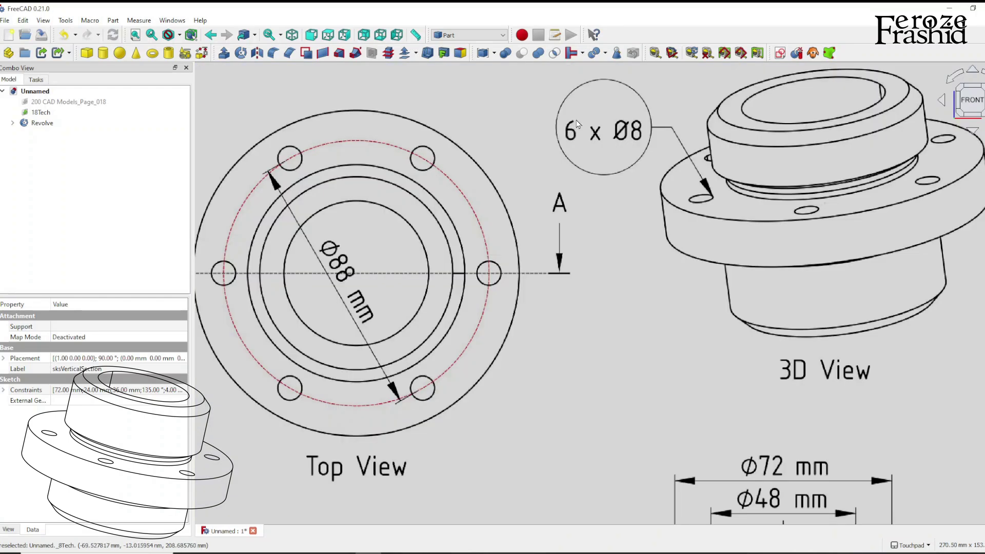
pyautogui.scroll(-3, 659, 146)
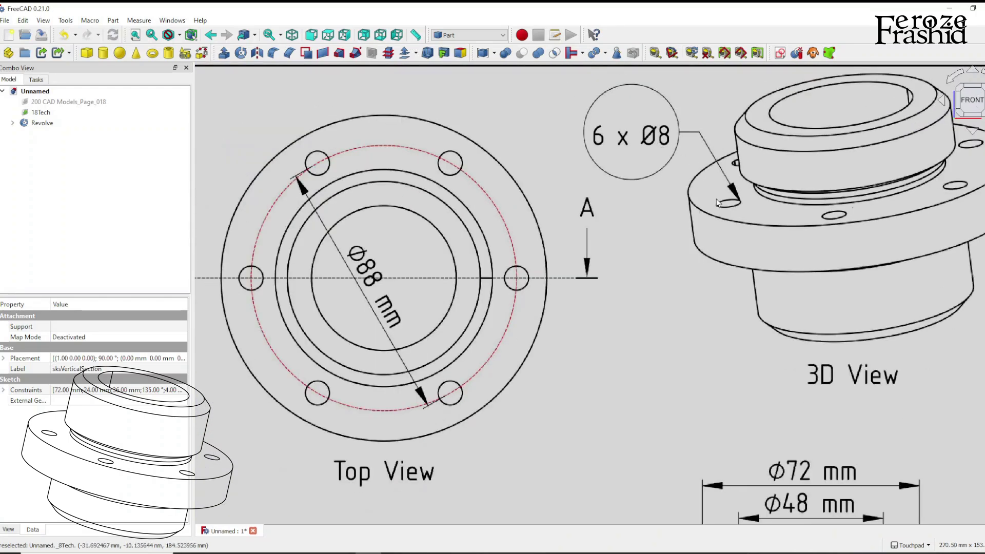
pyautogui.scroll(-2, 719, 207)
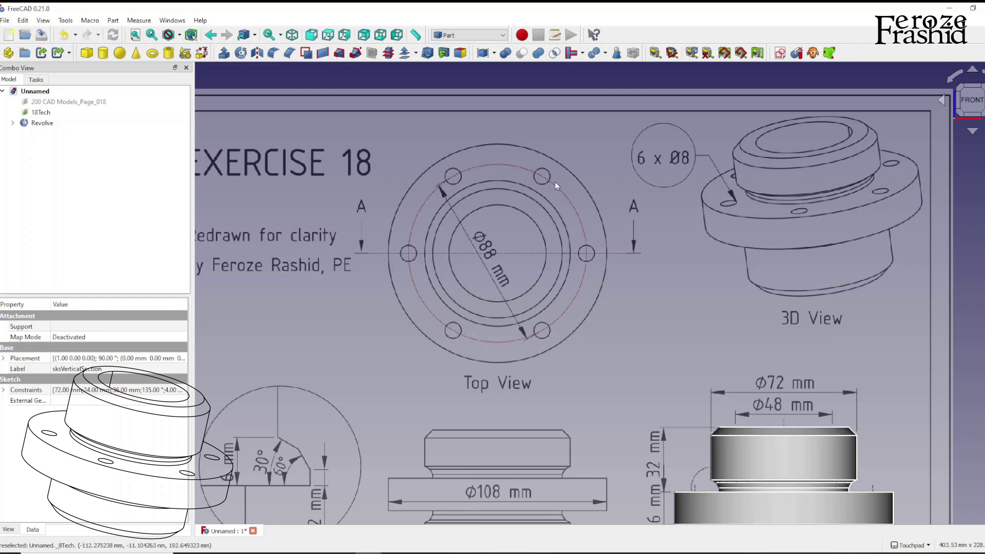
pyautogui.scroll(-2, 511, 180)
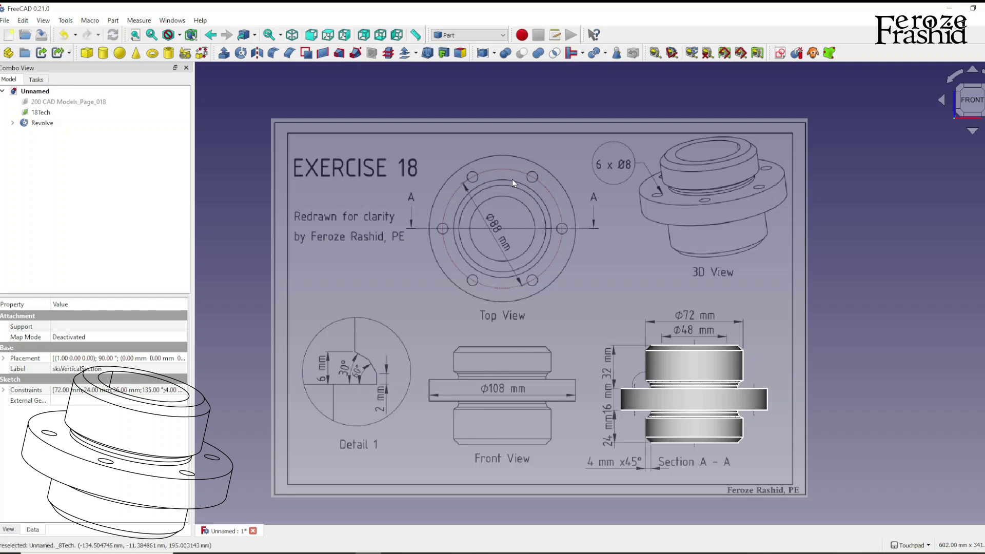
pyautogui.scroll(-1, 857, 218)
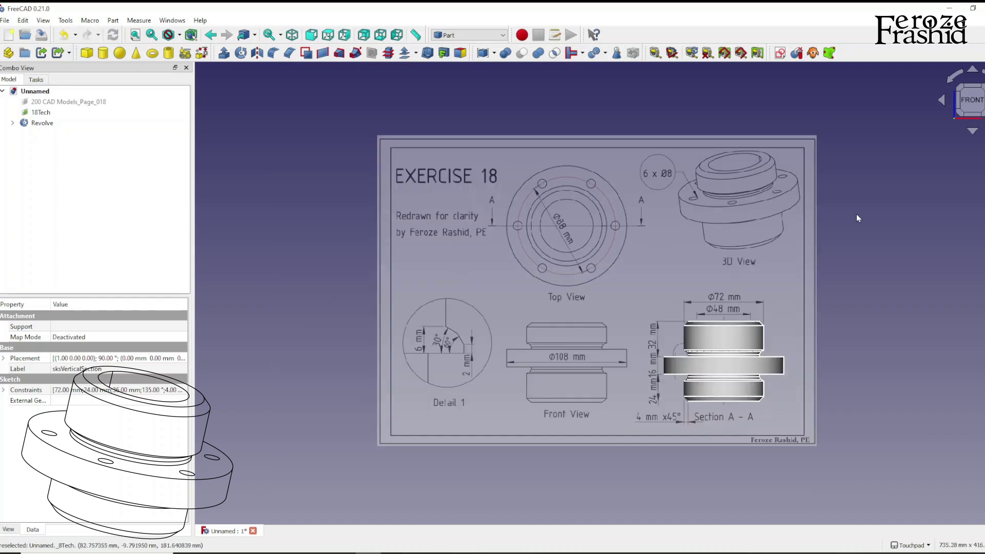
pyautogui.scroll(1, 667, 246)
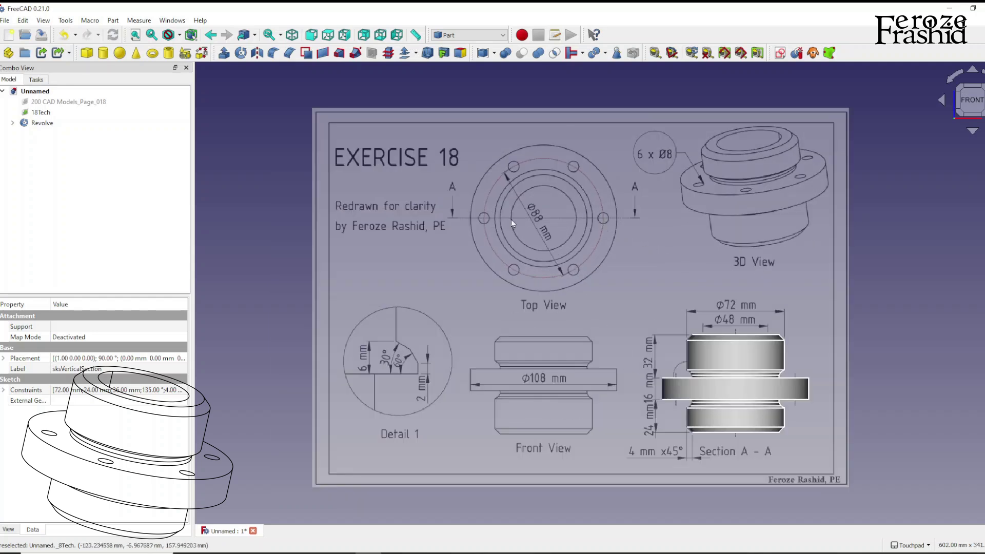
# Step: Create a Part cylinder at the origin and hide the revolved body so the cylinder shows against the section drawing
pyautogui.click(294, 164)
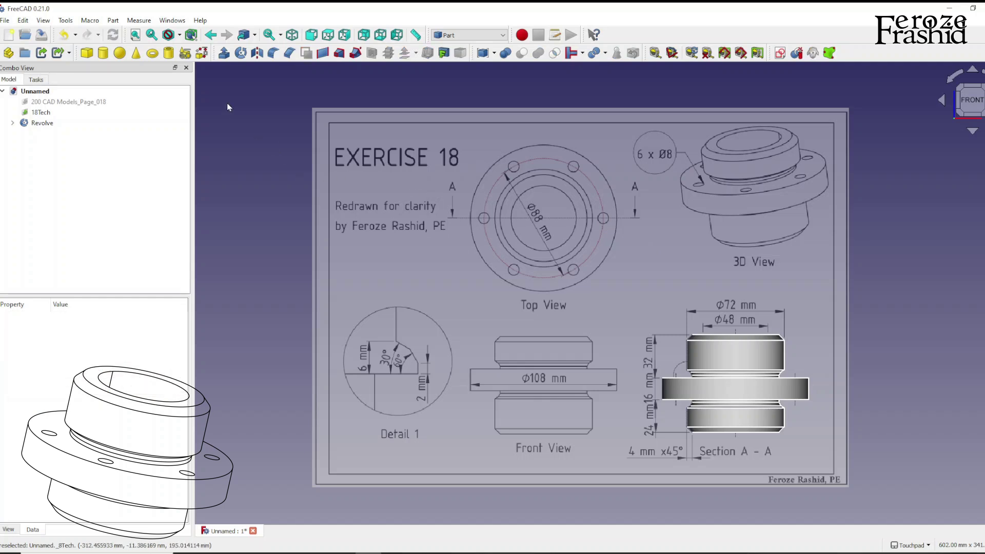
pyautogui.click(108, 60)
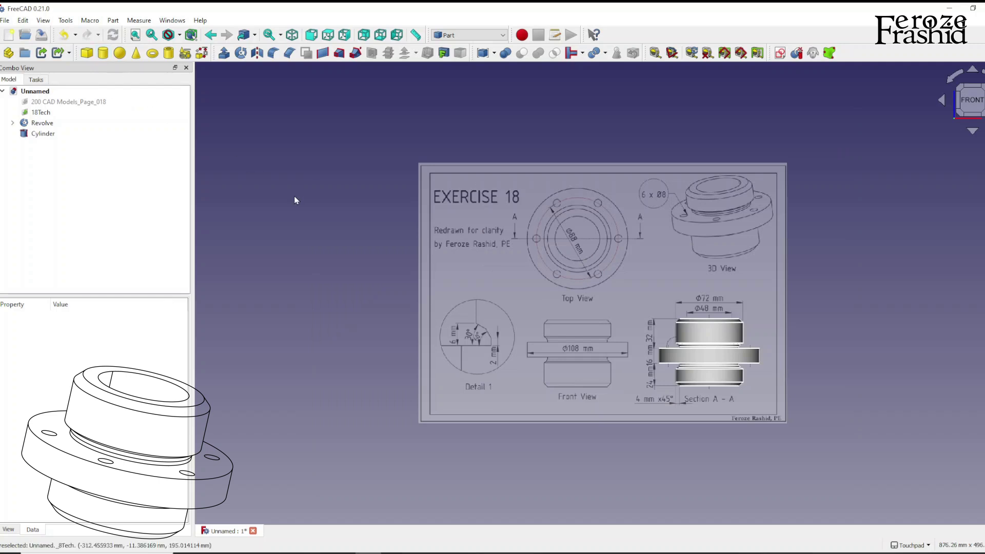
pyautogui.click(42, 122)
pyautogui.press('space')
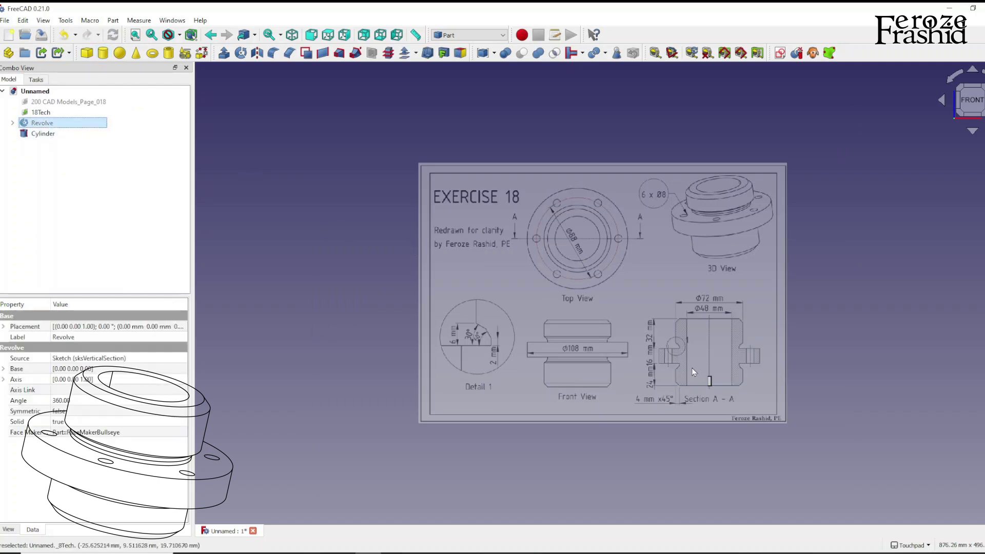
pyautogui.scroll(6, 710, 379)
pyautogui.scroll(-2, 719, 359)
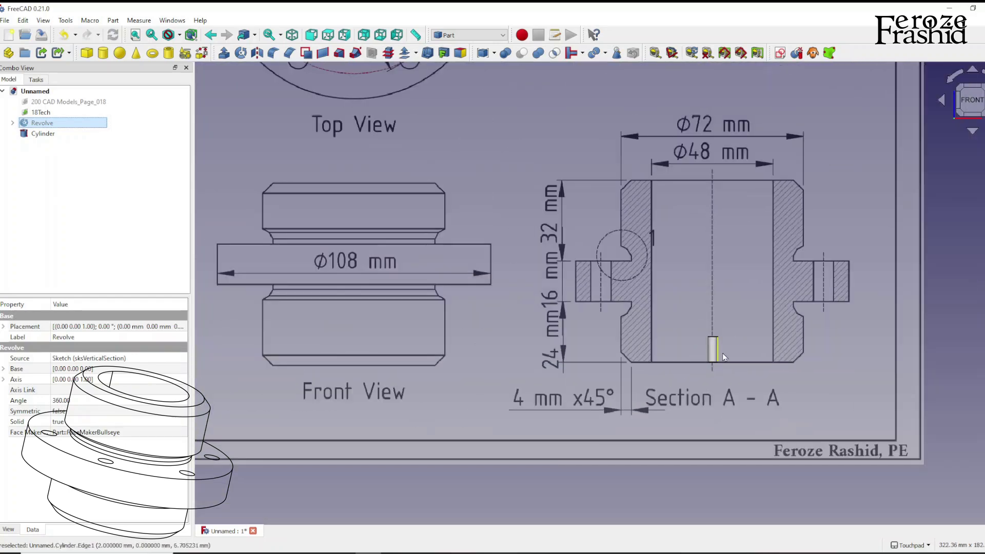
pyautogui.scroll(-1, 710, 357)
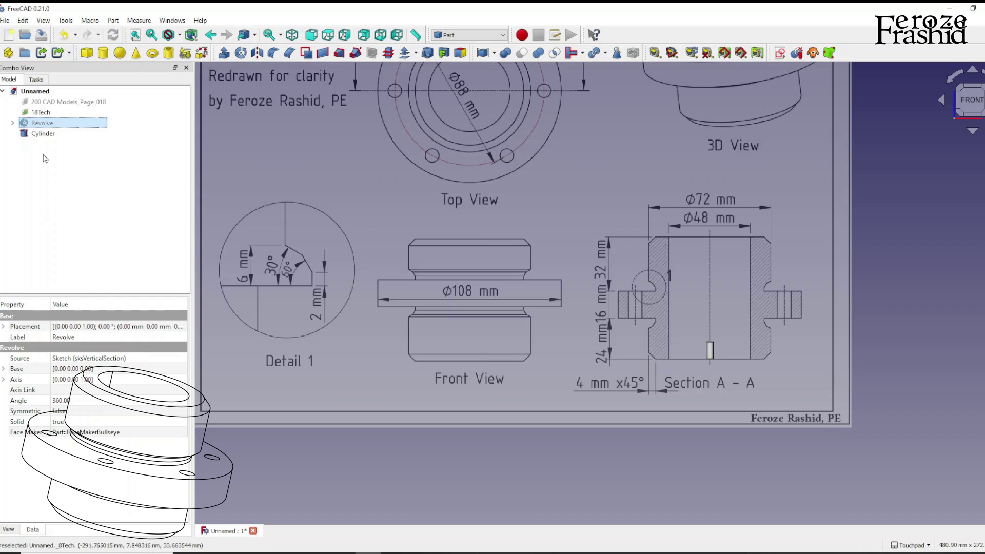
# Step: Set the cylinder's radius to 4 mm and its height to 25 mm
pyautogui.click(43, 133)
pyautogui.click(60, 391)
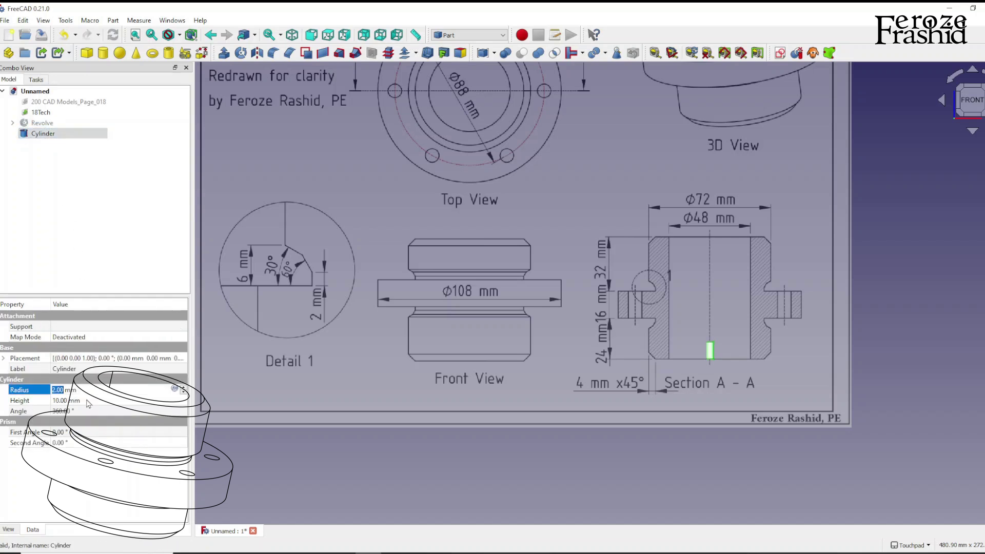
pyautogui.write('4')
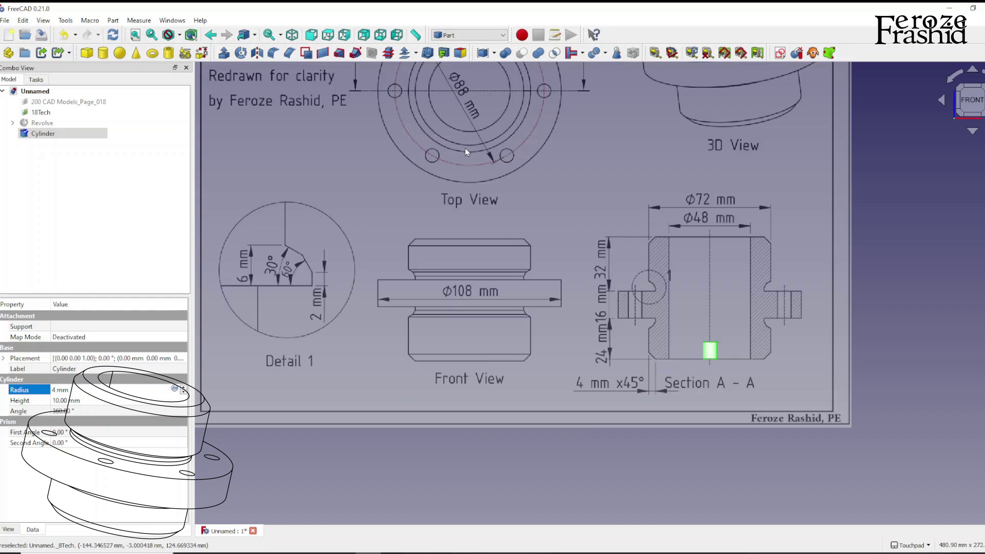
pyautogui.press('Return')
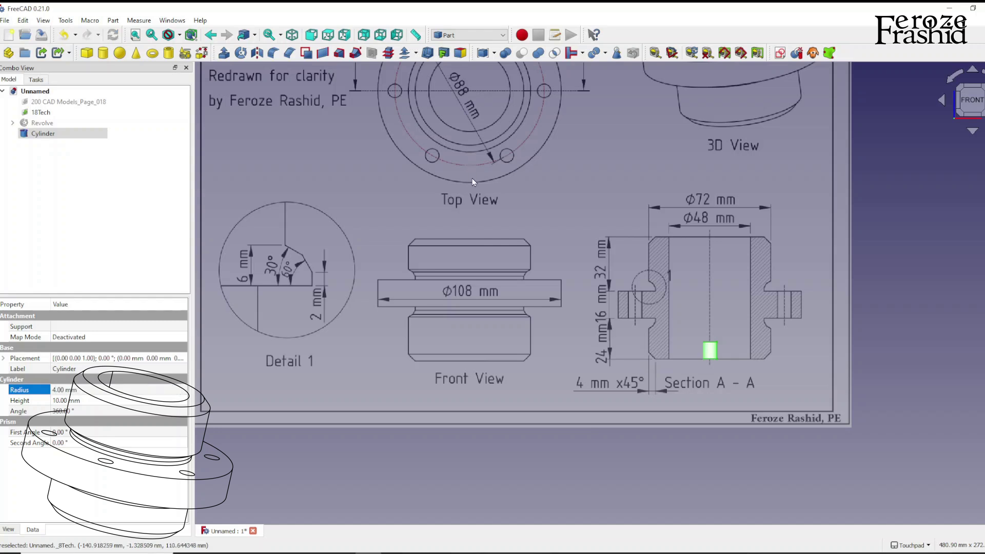
pyautogui.click(82, 399)
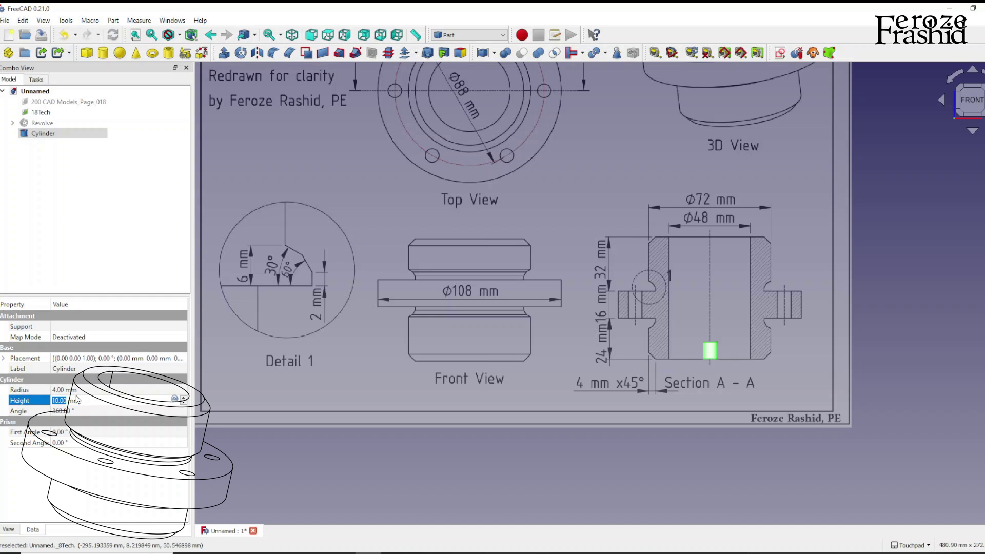
pyautogui.write('25')
pyautogui.press('Return')
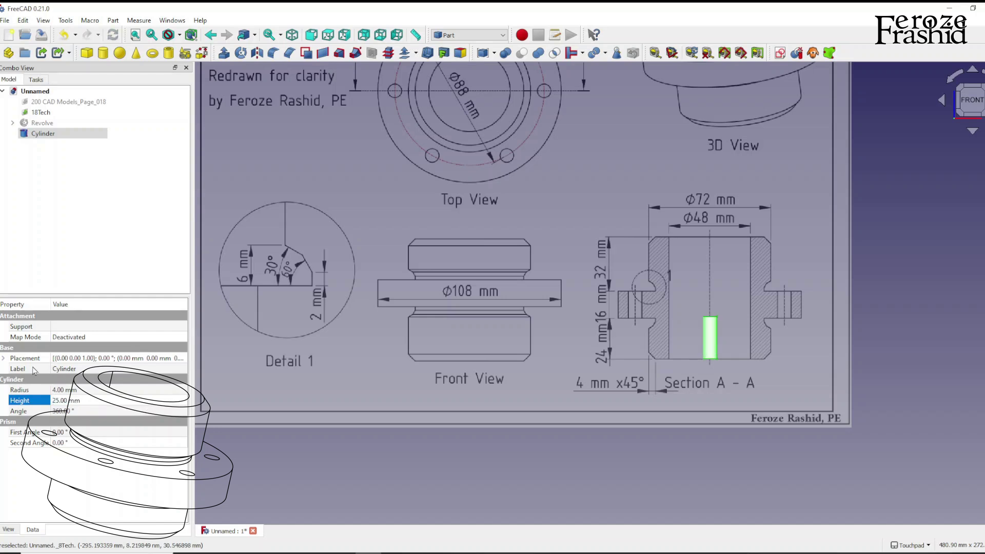
# Step: Set the cylinder's placement position to 44 mm in X, over the flange hole in the section view
pyautogui.click(4, 358)
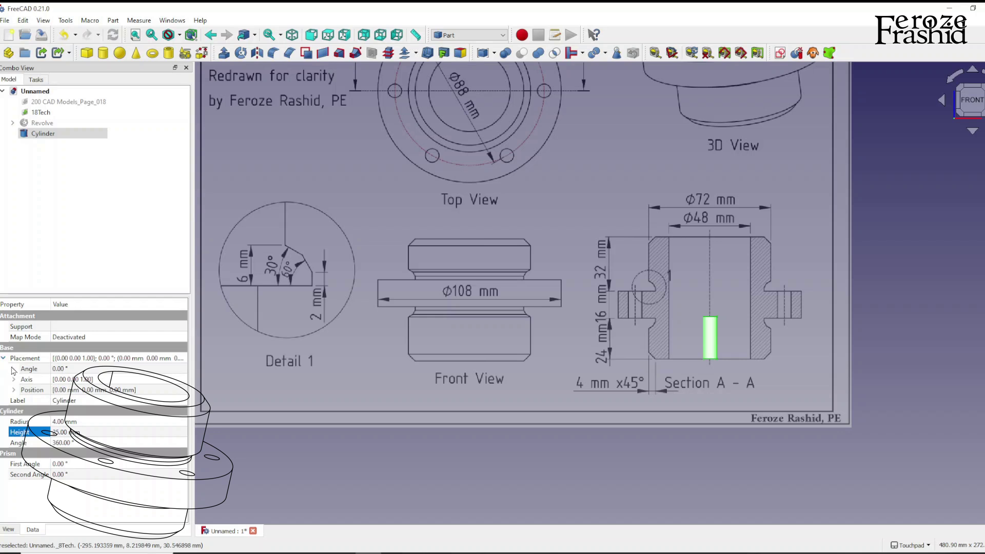
pyautogui.click(712, 351)
pyautogui.scroll(-1, 546, 450)
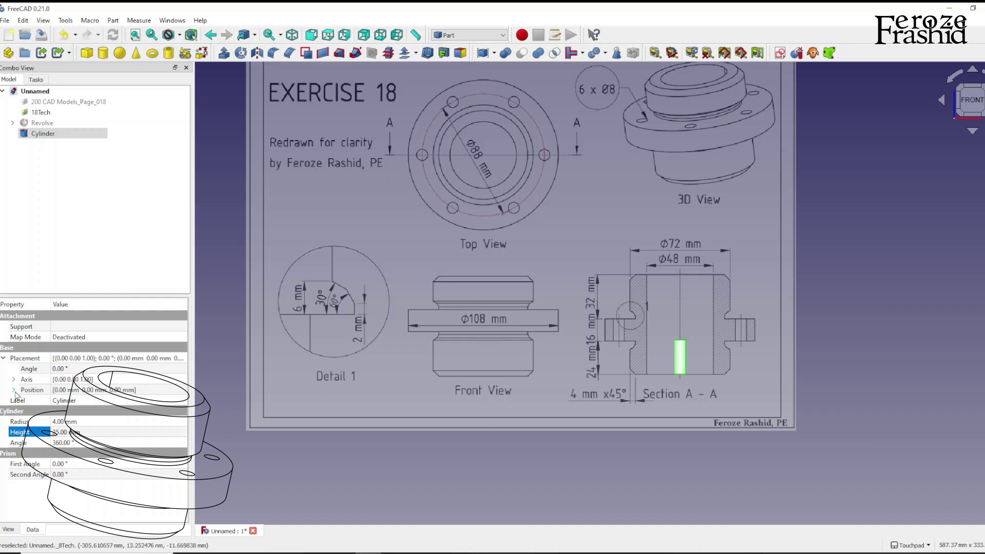
pyautogui.click(13, 390)
pyautogui.click(60, 401)
pyautogui.write('44')
pyautogui.press('Return')
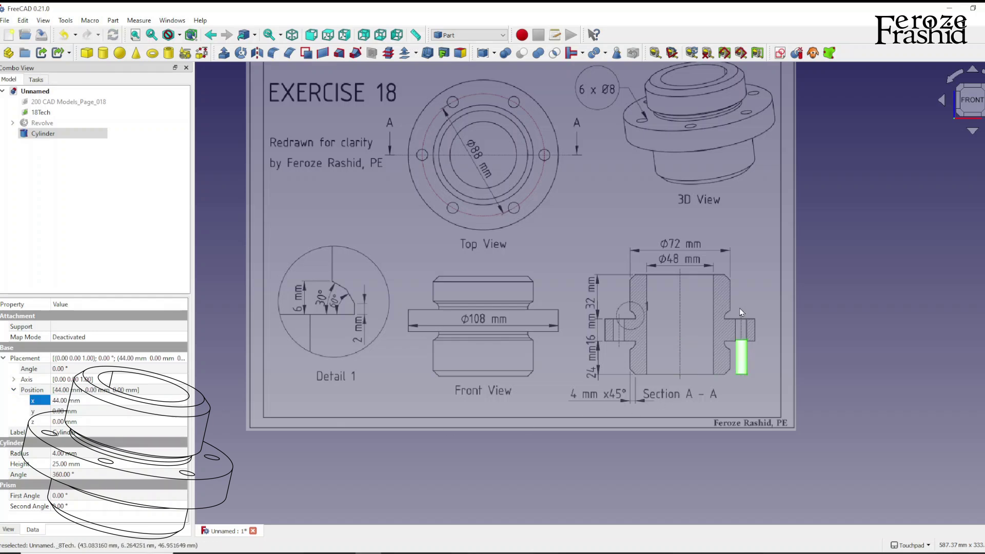
# Step: Raise the cylinder's Z position to 20 mm so that it passes through the flange thickness
pyautogui.click(57, 421)
pyautogui.press('Up')
pyautogui.press('Up')
pyautogui.press('Up')
pyautogui.press('Up')
pyautogui.press('Up')
pyautogui.press('Up')
pyautogui.press('Up')
pyautogui.press('Up')
pyautogui.press('Up')
pyautogui.press('Up')
pyautogui.press('Up')
pyautogui.press('Up')
pyautogui.press('Up')
pyautogui.press('Up')
pyautogui.press('Up')
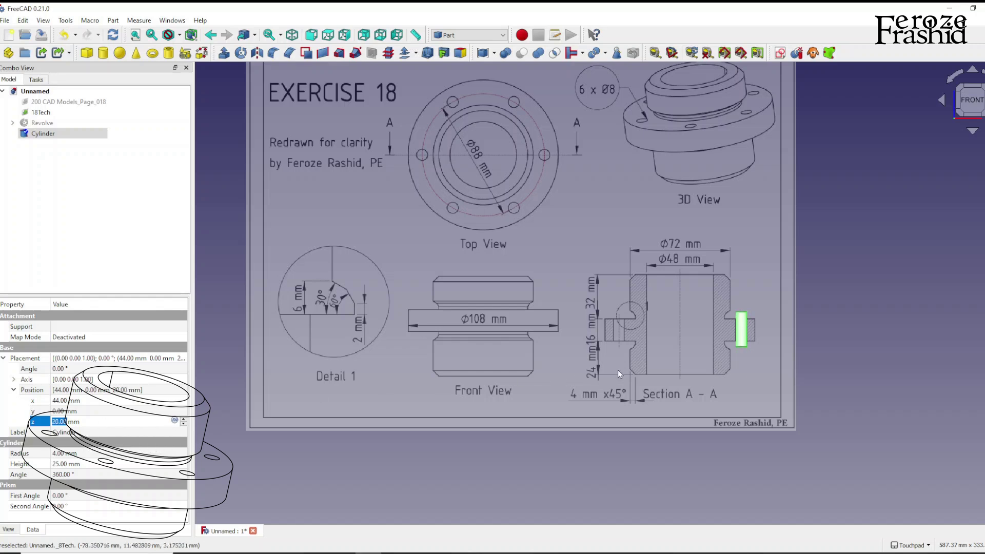
pyautogui.click(829, 345)
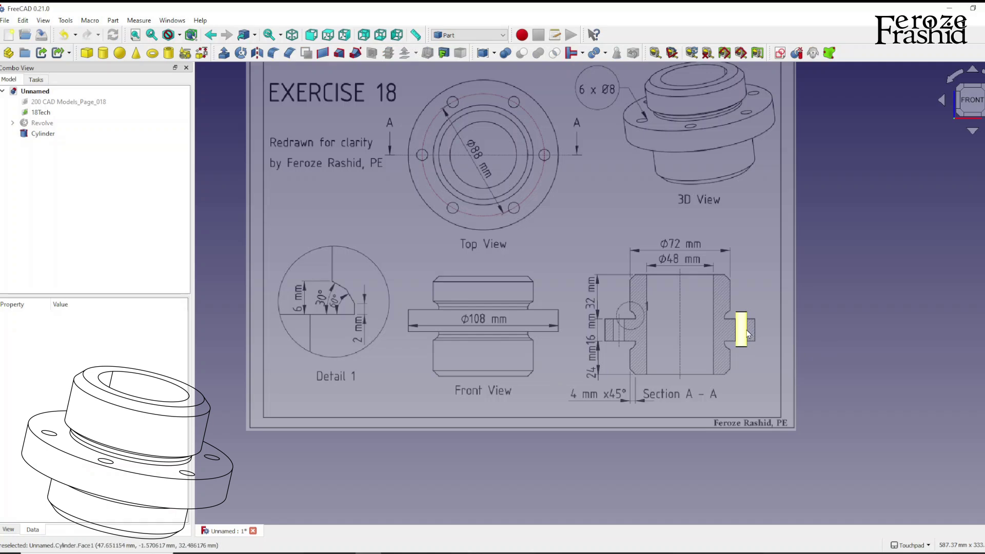
# Step: Show the revolved body together with the cylinder in a tilted view and switch to the Lattice2 workbench
pyautogui.click(46, 124)
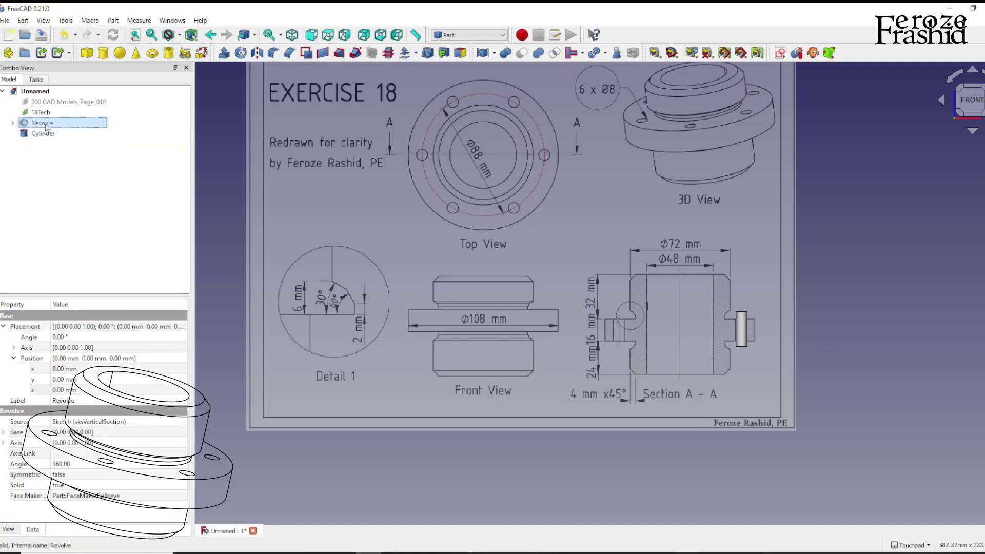
pyautogui.moveTo(590, 308)
pyautogui.keyDown('alt'); pyautogui.mouseDown()
pyautogui.moveTo(652, 371)
pyautogui.moveTo(704, 368)
pyautogui.moveTo(733, 328)
pyautogui.mouseUp(); pyautogui.keyUp('alt')
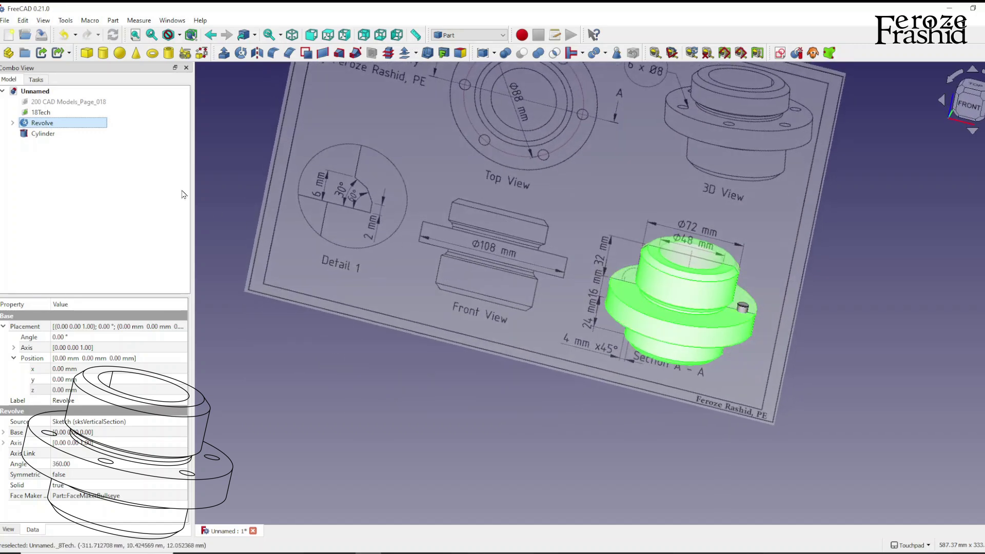
pyautogui.click(467, 35)
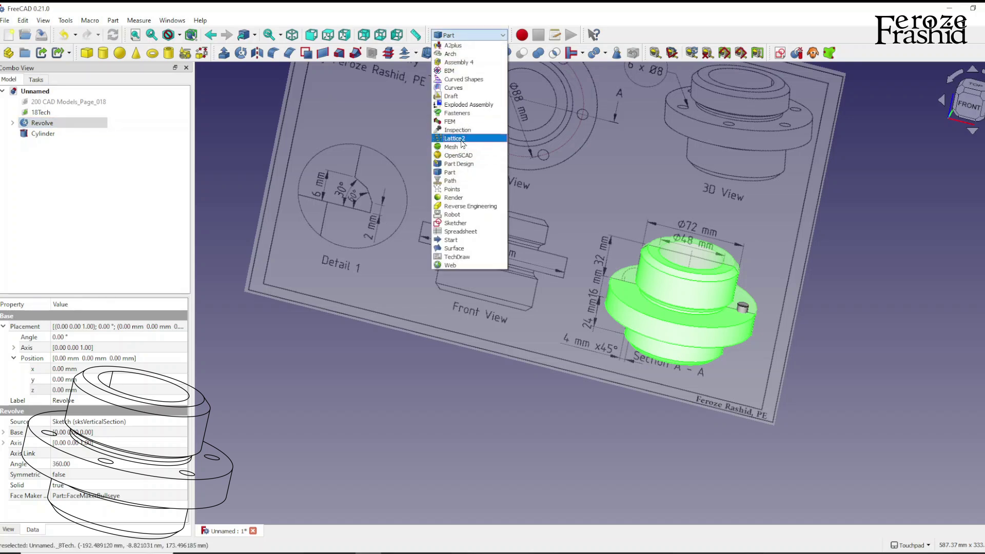
pyautogui.click(462, 139)
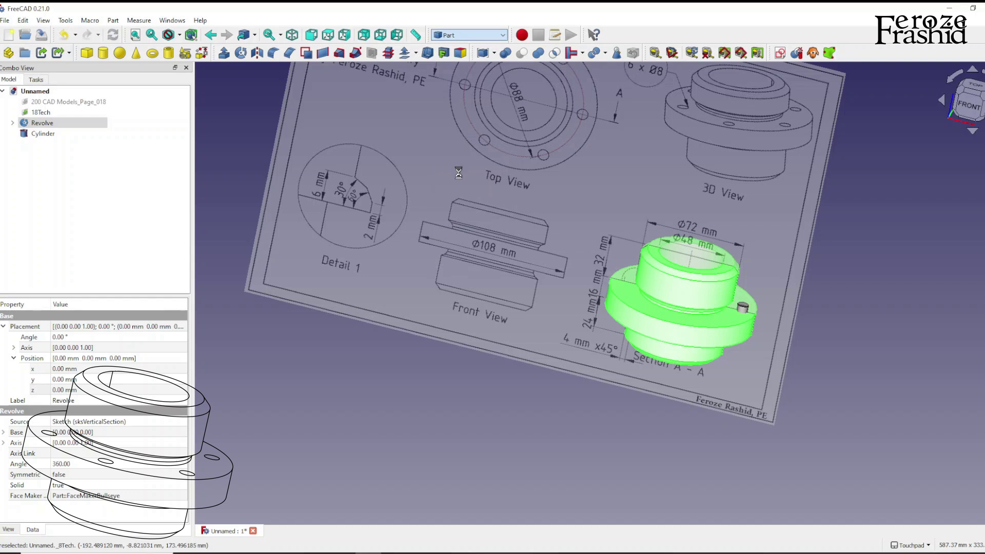
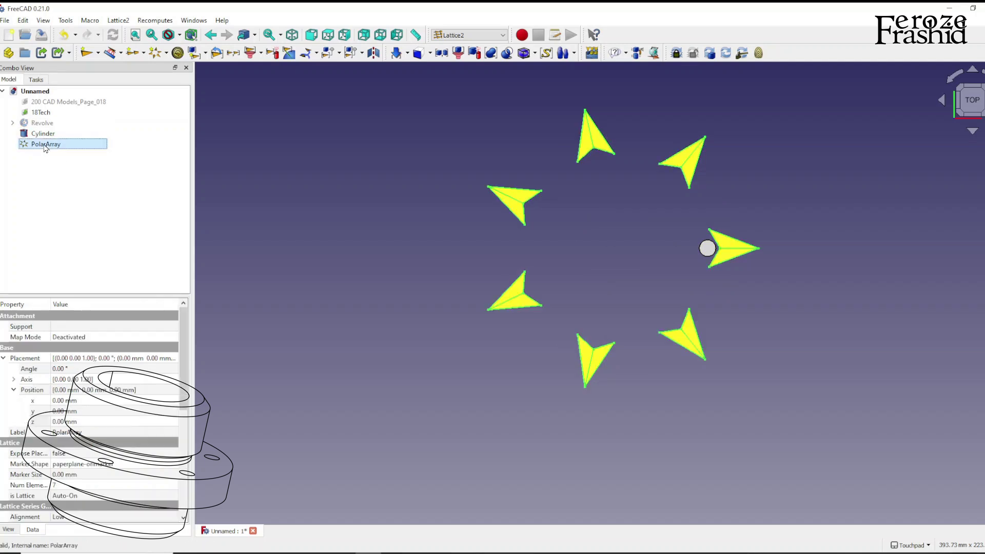
# Step: Set the count of the PolarArray placements to 6
pyautogui.scroll(-2, 69, 479)
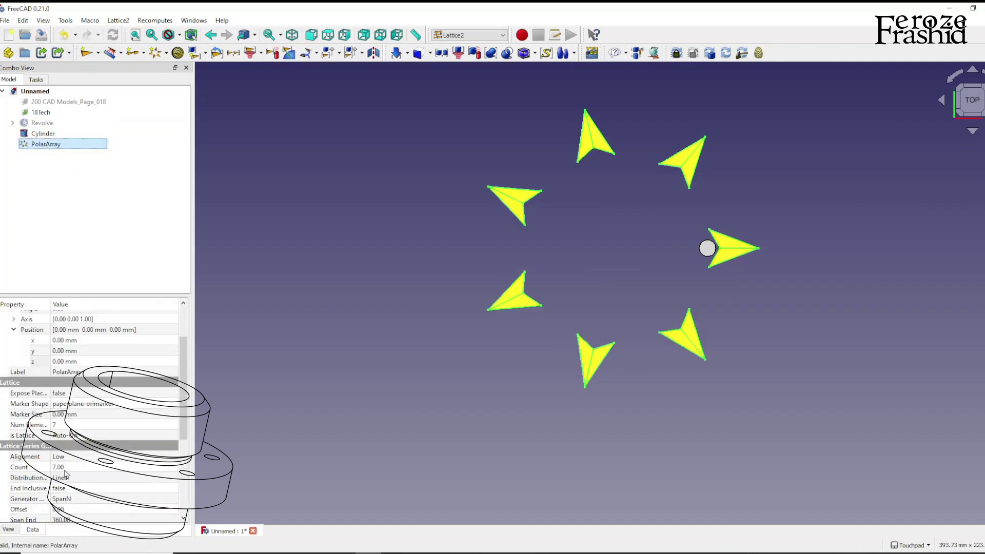
pyautogui.click(63, 467)
pyautogui.write('6')
pyautogui.press('Return')
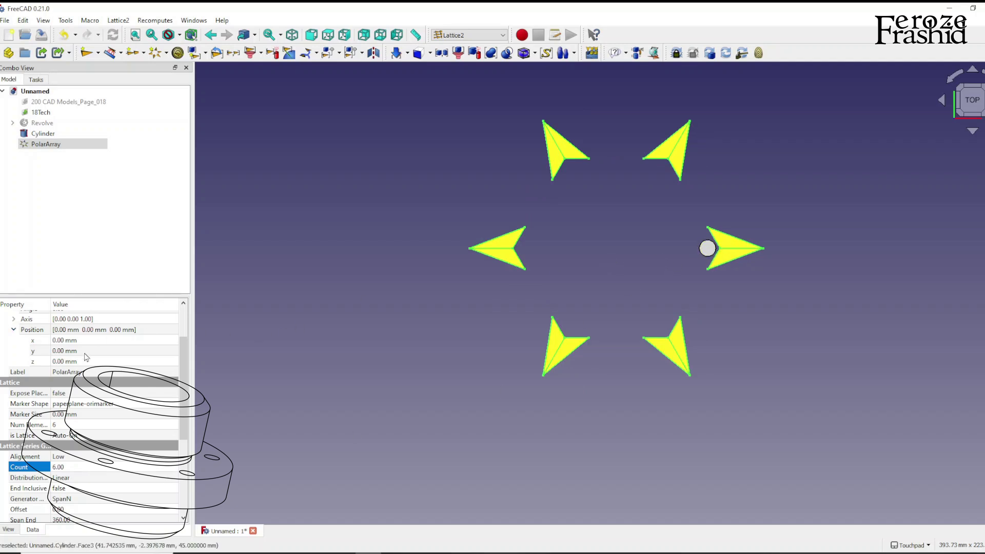
pyautogui.scroll(-2, 82, 428)
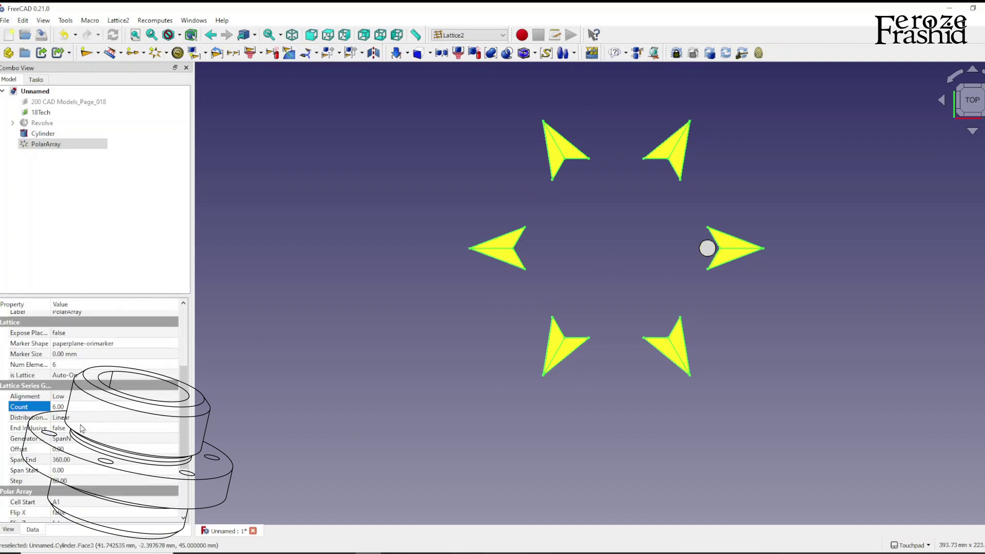
# Step: Populate the PolarArray with copies of the cylinder
pyautogui.click(52, 134)
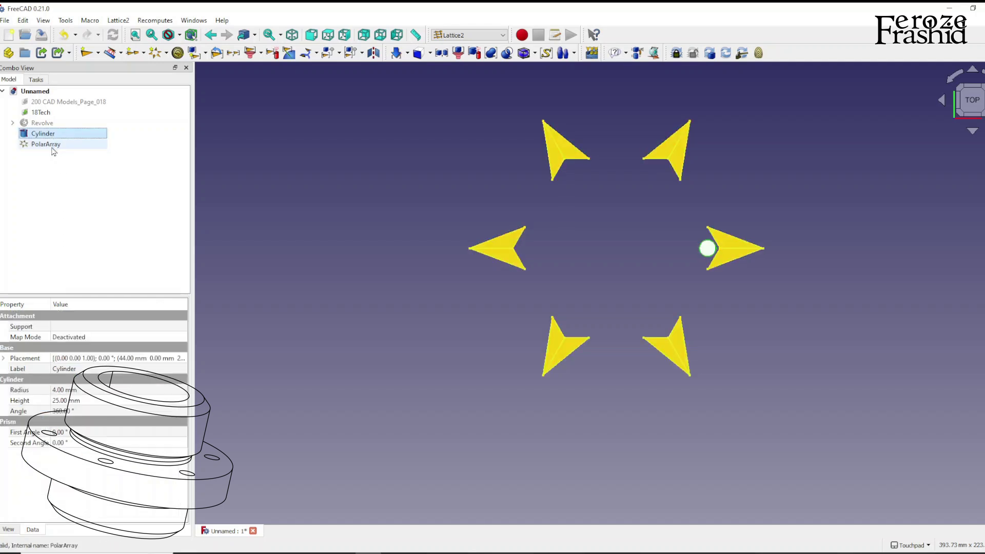
pyautogui.keyDown('ctrl'); pyautogui.click(51, 146); pyautogui.keyUp('ctrl')
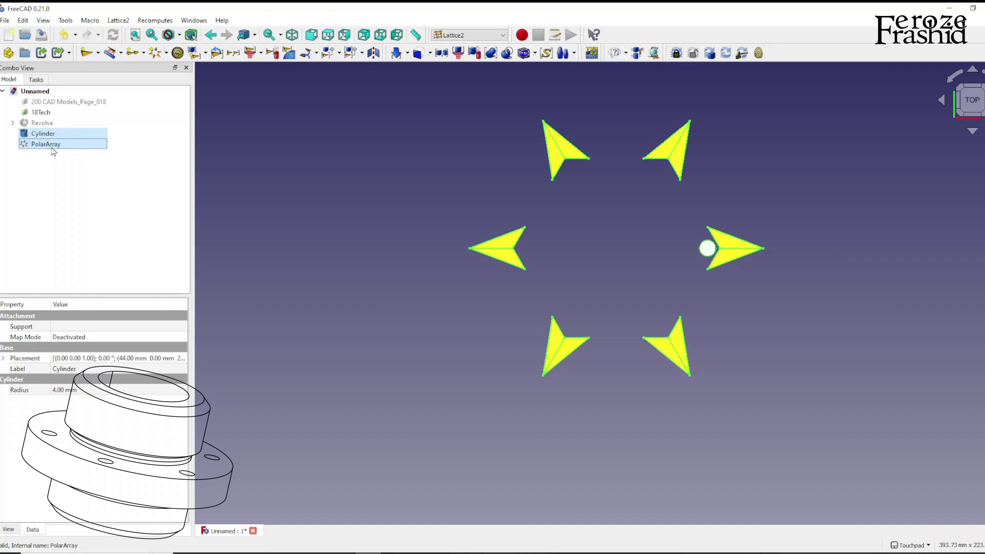
pyautogui.click(329, 53)
pyautogui.click(339, 53)
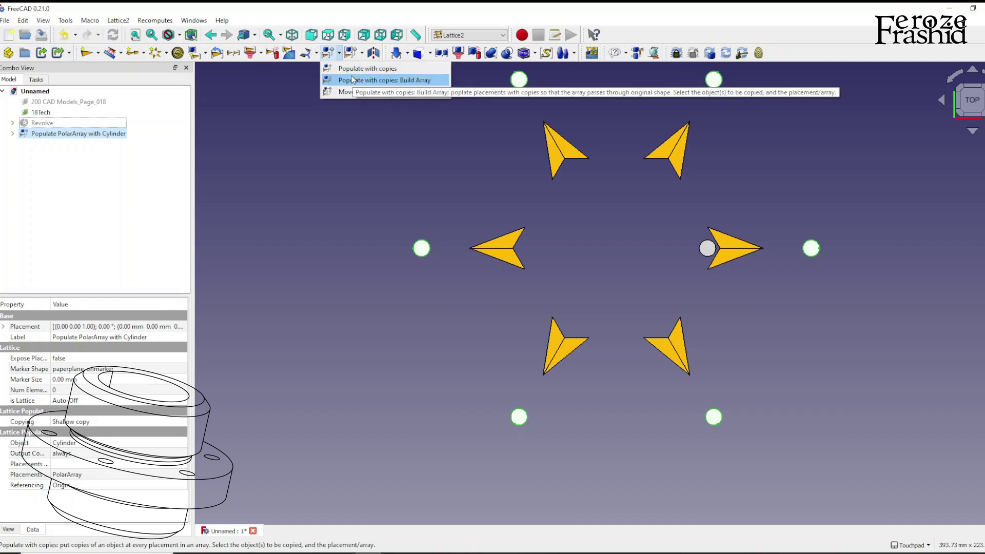
pyautogui.click(436, 246)
pyautogui.scroll(-2, 452, 251)
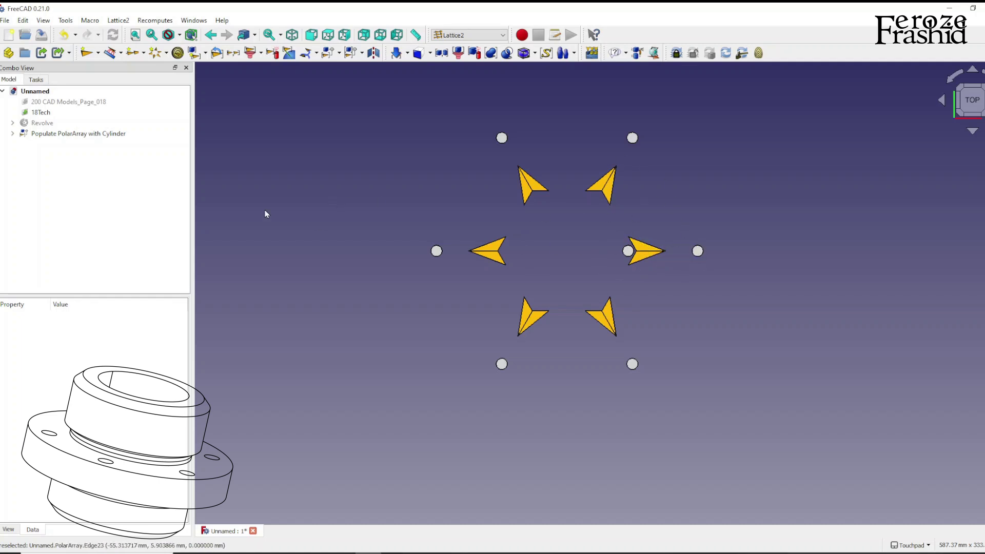
# Step: Set the Referencing of the populated array to First item so the copies follow the original cylinder's radius
pyautogui.click(50, 134)
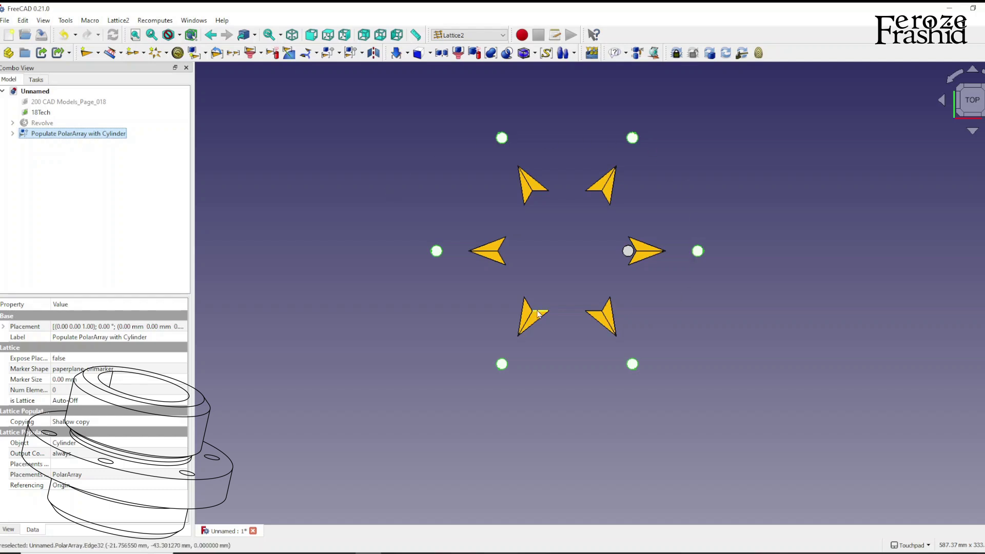
pyautogui.click(12, 134)
pyautogui.click(42, 157)
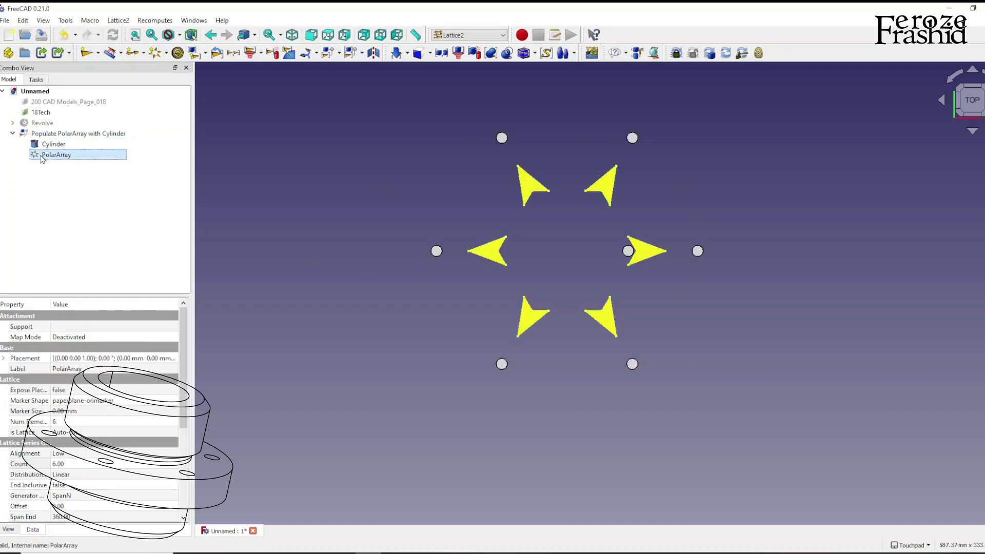
pyautogui.click(37, 135)
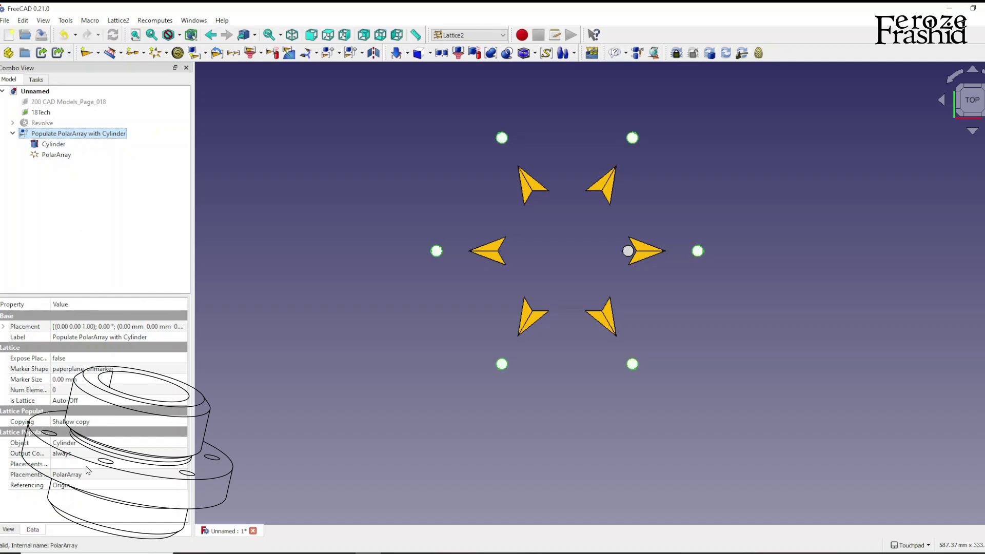
pyautogui.click(74, 488)
pyautogui.click(74, 488)
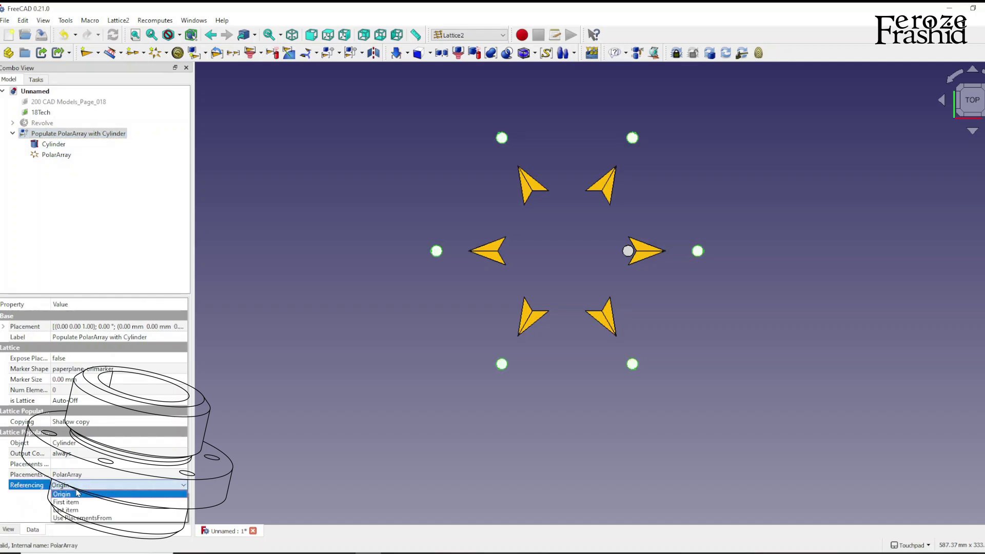
pyautogui.click(78, 504)
pyautogui.click(351, 384)
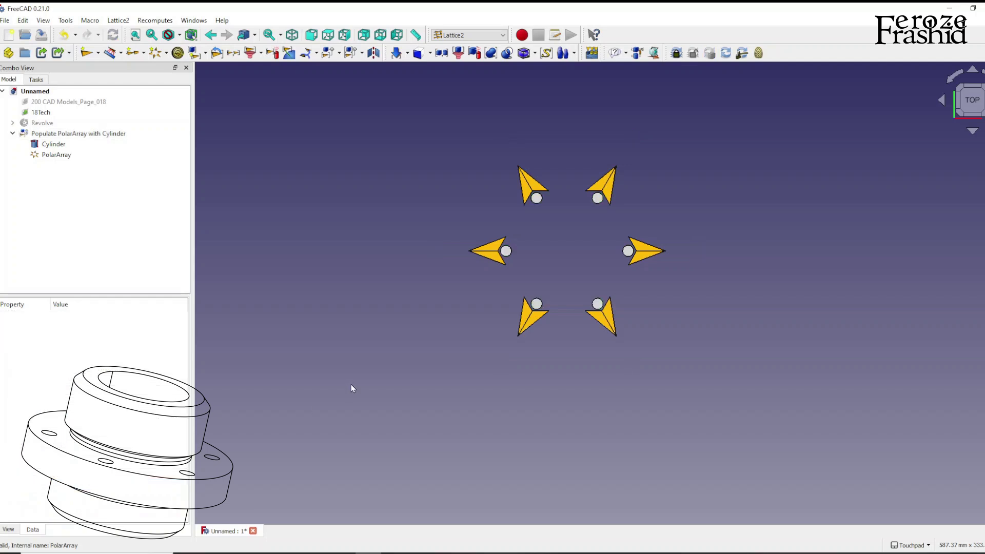
# Step: Check the six cylinders in a tilted view and hide the PolarArray markers and the original cylinder
pyautogui.moveTo(607, 313)
pyautogui.mouseDown()
pyautogui.moveTo(590, 229)
pyautogui.moveTo(603, 224)
pyautogui.mouseUp()
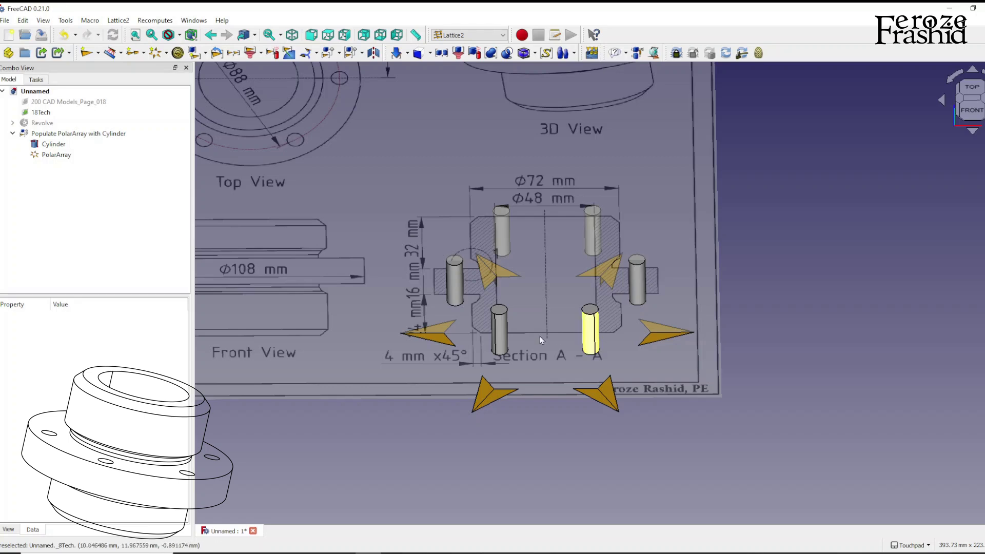
pyautogui.moveTo(533, 347)
pyautogui.mouseDown()
pyautogui.moveTo(516, 328)
pyautogui.moveTo(359, 318)
pyautogui.mouseUp()
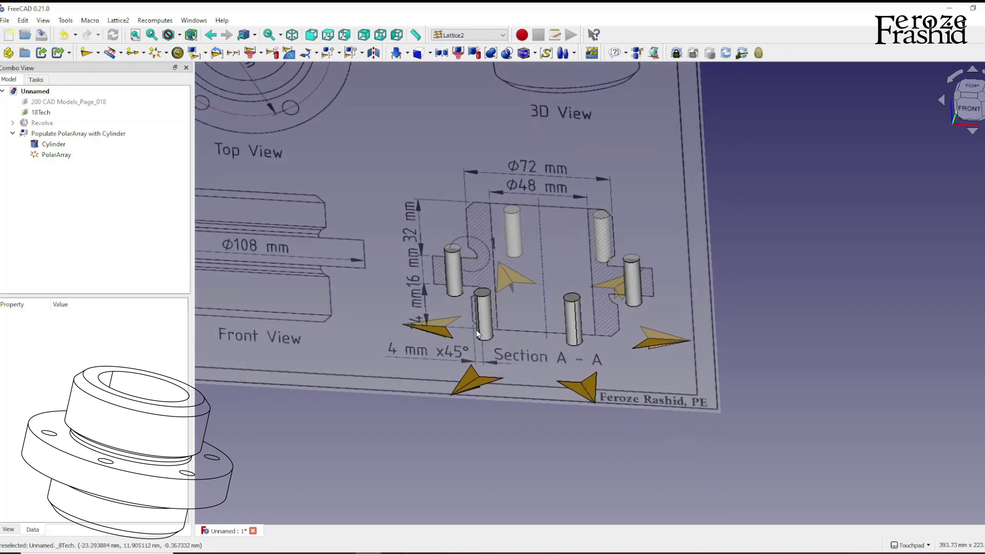
pyautogui.click(56, 155)
pyautogui.click(53, 146)
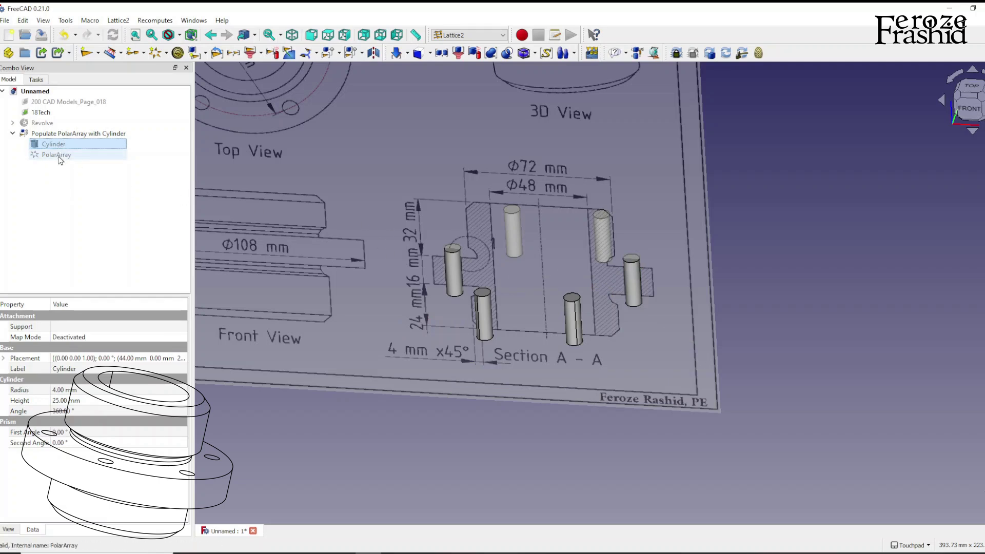
# Step: Fuse the cylinders of the populated PolarArray into a single shape with the Part workbench's Union
pyautogui.click(77, 133)
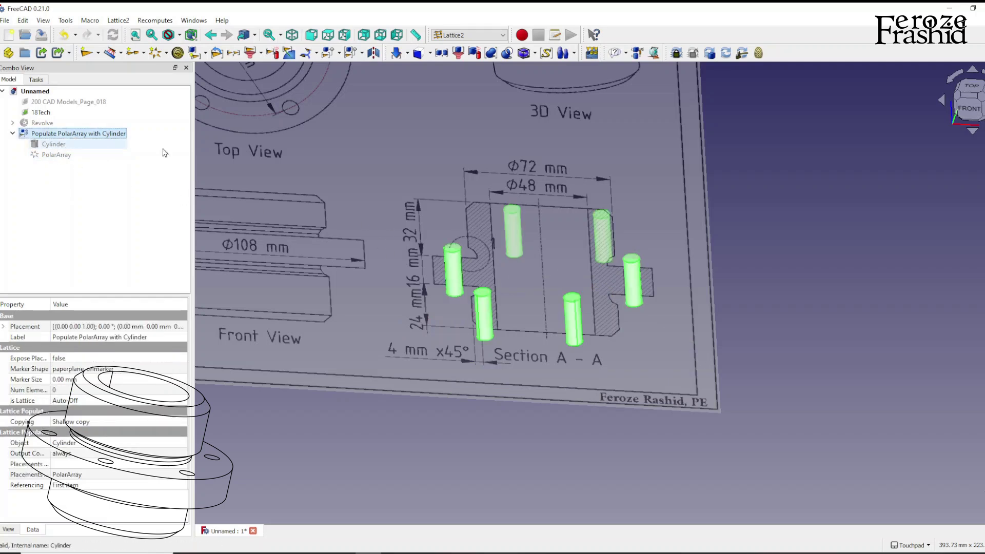
pyautogui.scroll(-3, 691, 344)
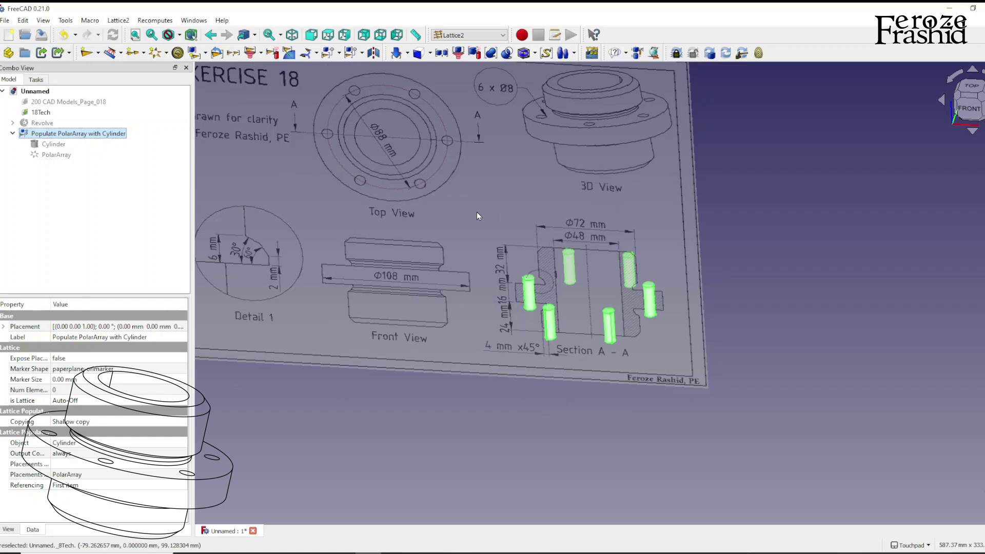
pyautogui.click(504, 36)
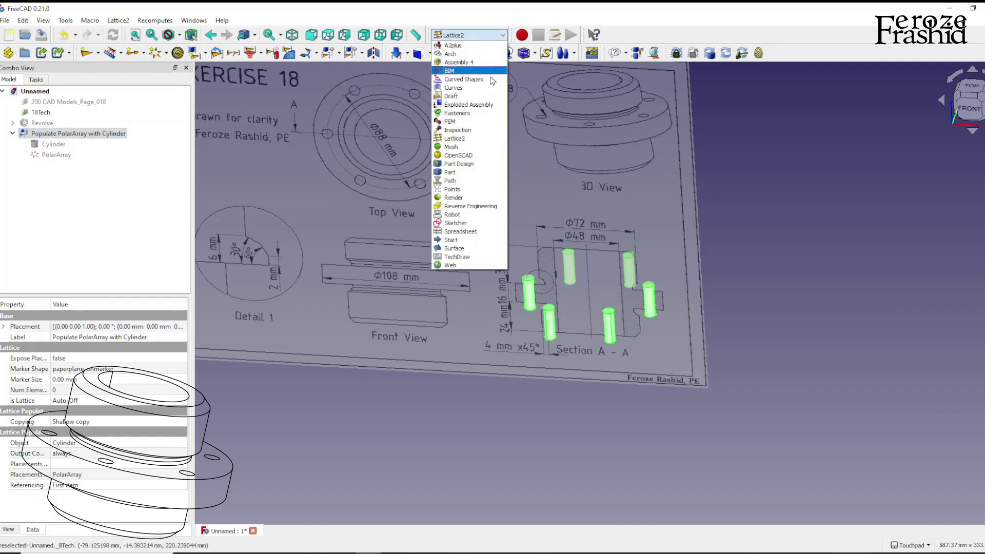
pyautogui.click(468, 176)
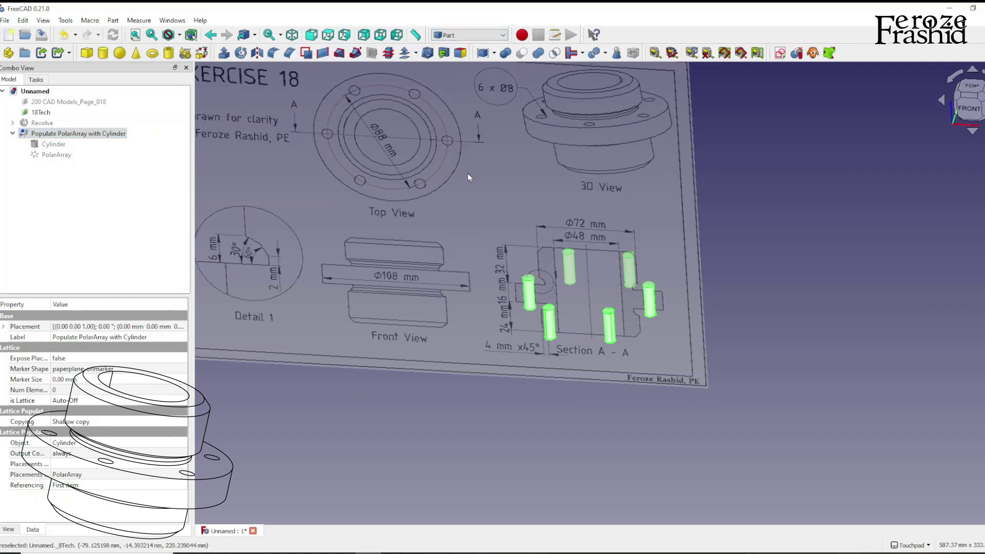
pyautogui.click(541, 54)
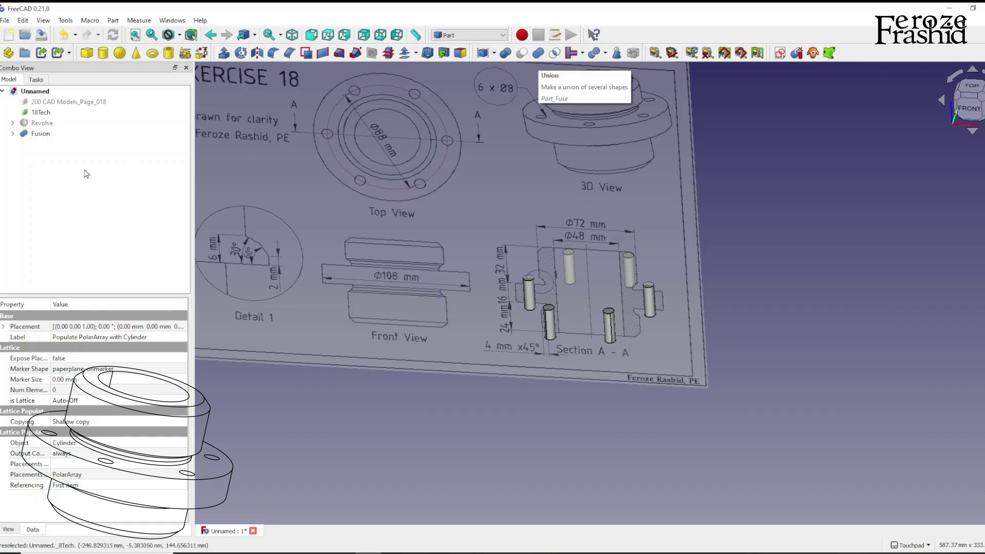
# Step: Rename the fused cylinders as SixHoles
pyautogui.click(57, 135)
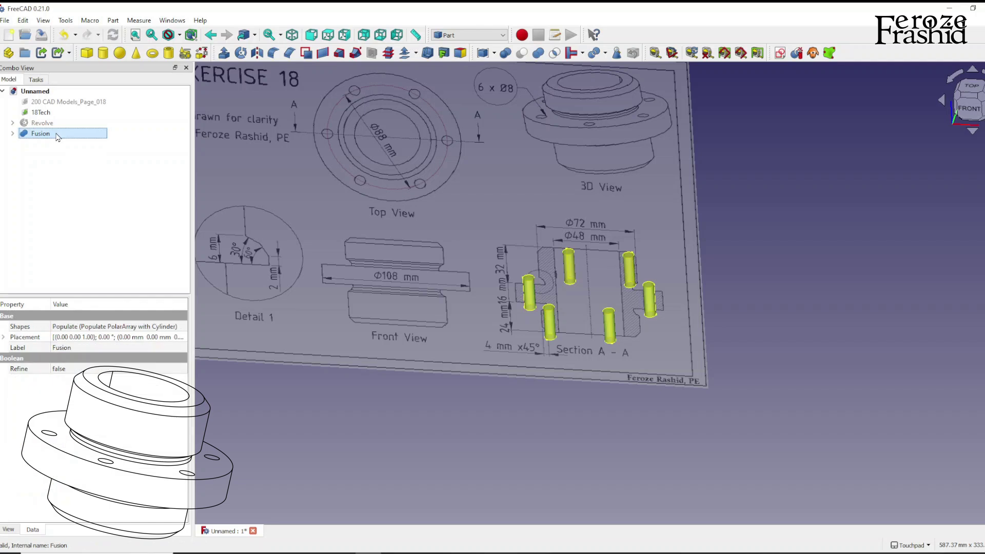
pyautogui.click(56, 136)
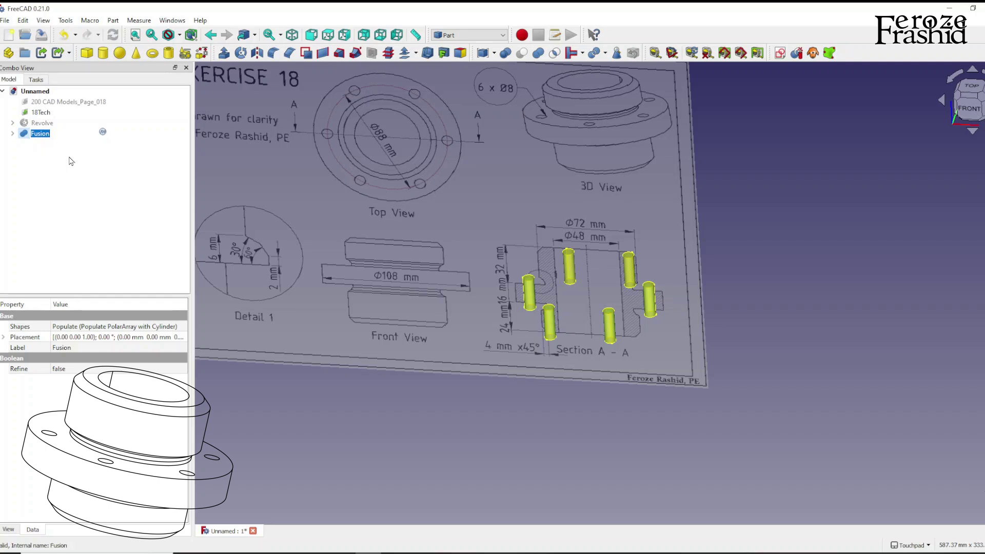
pyautogui.write('SixHoles')
pyautogui.press('Return')
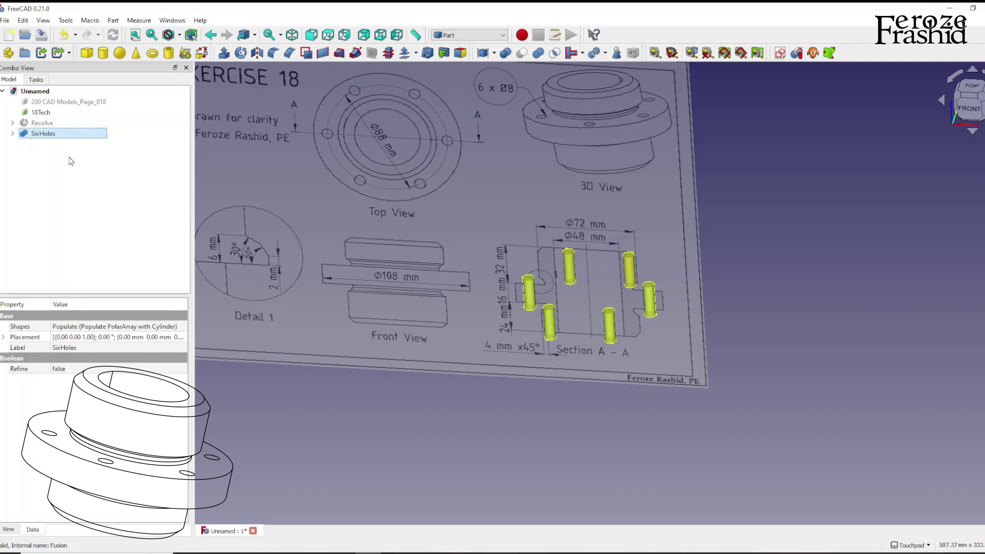
# Step: Show the Revolve body and cut SixHoles from it with the Part Boolean Cut
pyautogui.click(53, 124)
pyautogui.moveTo(529, 308)
pyautogui.mouseDown(button='middle')
pyautogui.moveTo(559, 288)
pyautogui.moveTo(508, 326)
pyautogui.moveTo(582, 324)
pyautogui.mouseUp(button='middle')
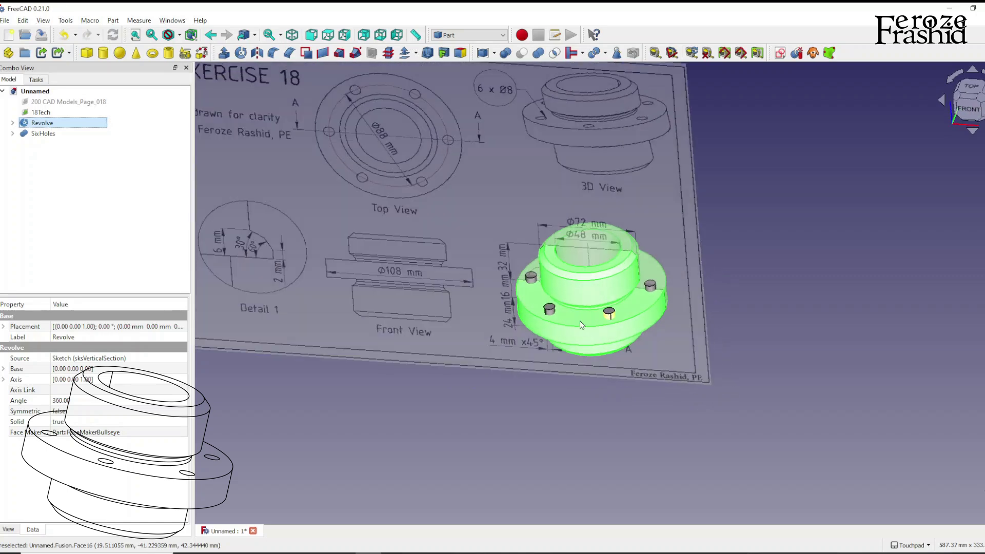
pyautogui.keyDown('ctrl'); pyautogui.click(44, 133); pyautogui.keyUp('ctrl')
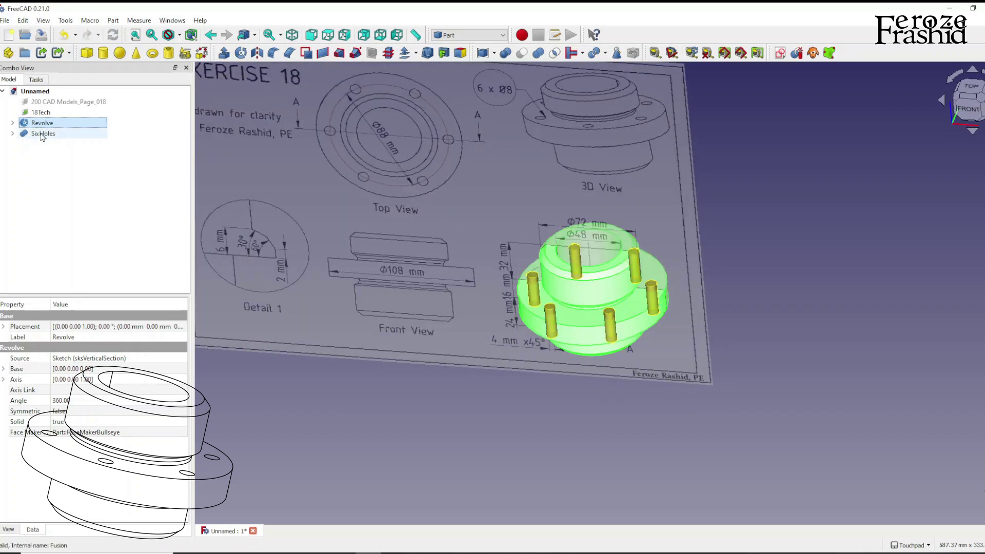
pyautogui.click(522, 54)
# Step: Inspect the bolt holes, bore and chamfered hub of the cut flange close up from several tilted angles
pyautogui.scroll(5, 685, 237)
pyautogui.moveTo(685, 238)
pyautogui.mouseDown()
pyautogui.moveTo(672, 195)
pyautogui.moveTo(588, 167)
pyautogui.moveTo(672, 280)
pyautogui.moveTo(662, 335)
pyautogui.moveTo(585, 348)
pyautogui.moveTo(753, 337)
pyautogui.mouseUp()
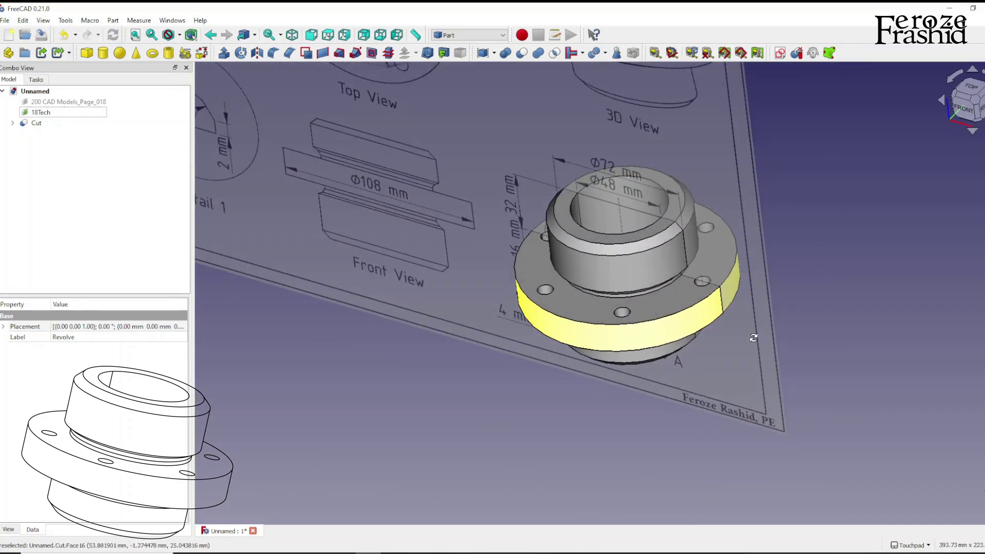
pyautogui.scroll(-5, 792, 366)
pyautogui.scroll(6, 697, 327)
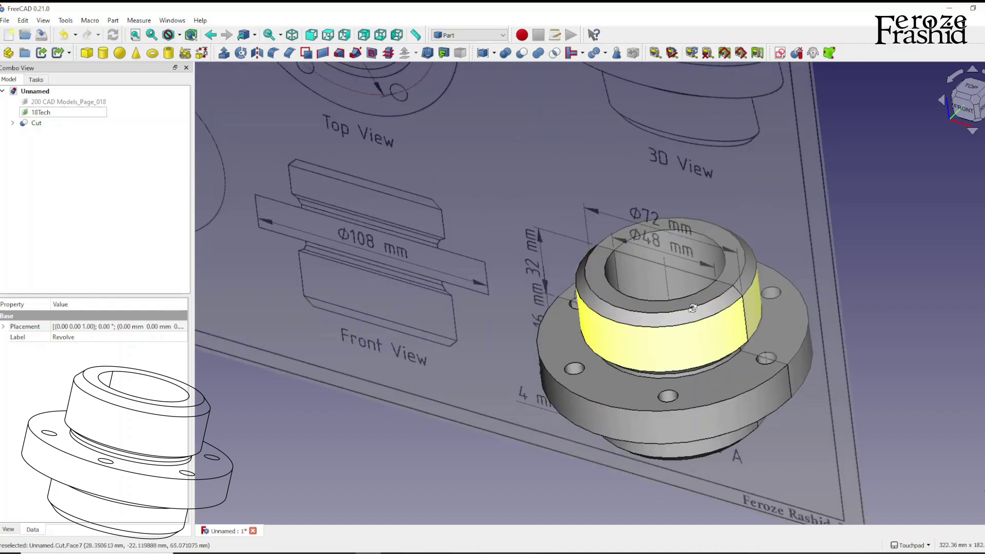
pyautogui.scroll(-3, 697, 327)
pyautogui.moveTo(687, 323); pyautogui.dragTo(631, 308)
pyautogui.scroll(4, 625, 303)
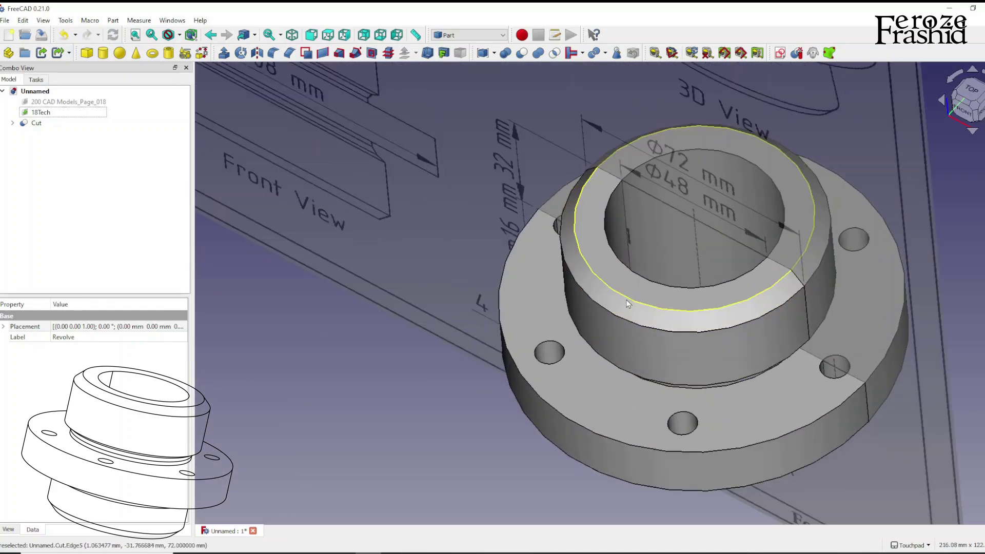
pyautogui.scroll(-5, 626, 304)
pyautogui.moveTo(574, 260); pyautogui.dragTo(635, 248)
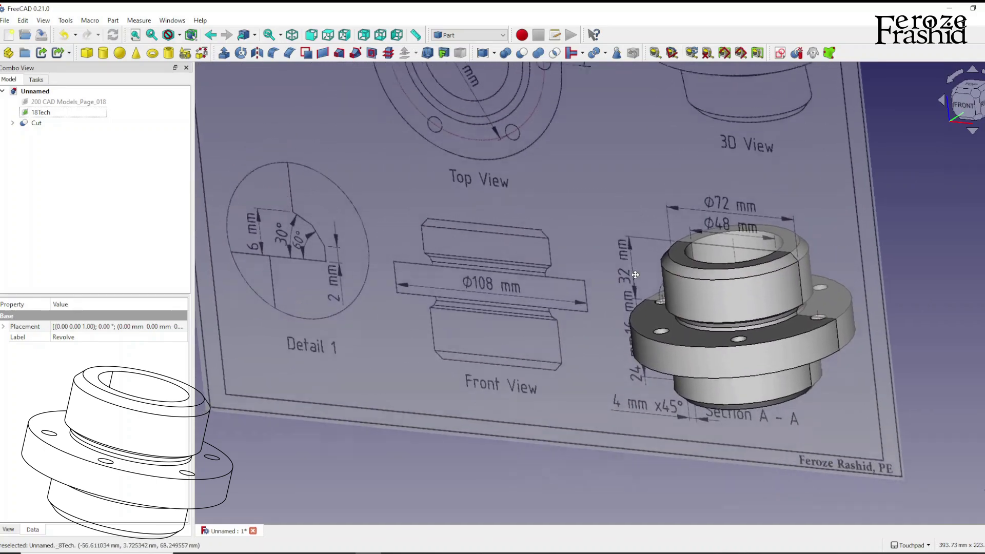
# Step: Compare the finished flange with the drawing's Section A-A and 3D View, from the front and in tilted views
pyautogui.press('1')
pyautogui.scroll(3, 667, 250)
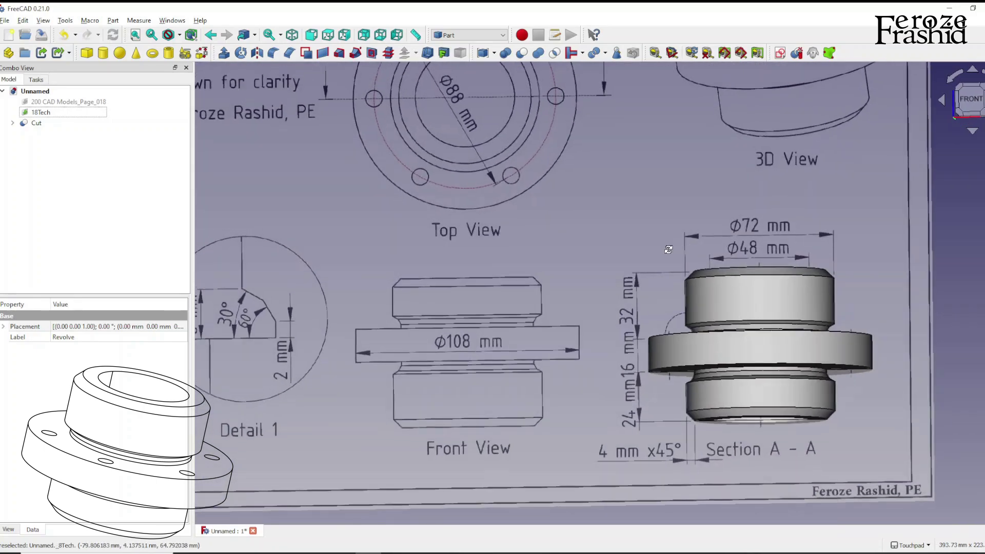
pyautogui.scroll(-4, 667, 249)
pyautogui.moveTo(666, 248)
pyautogui.mouseDown()
pyautogui.moveTo(728, 225)
pyautogui.moveTo(647, 371)
pyautogui.moveTo(717, 275)
pyautogui.mouseUp()
pyautogui.scroll(2, 731, 225)
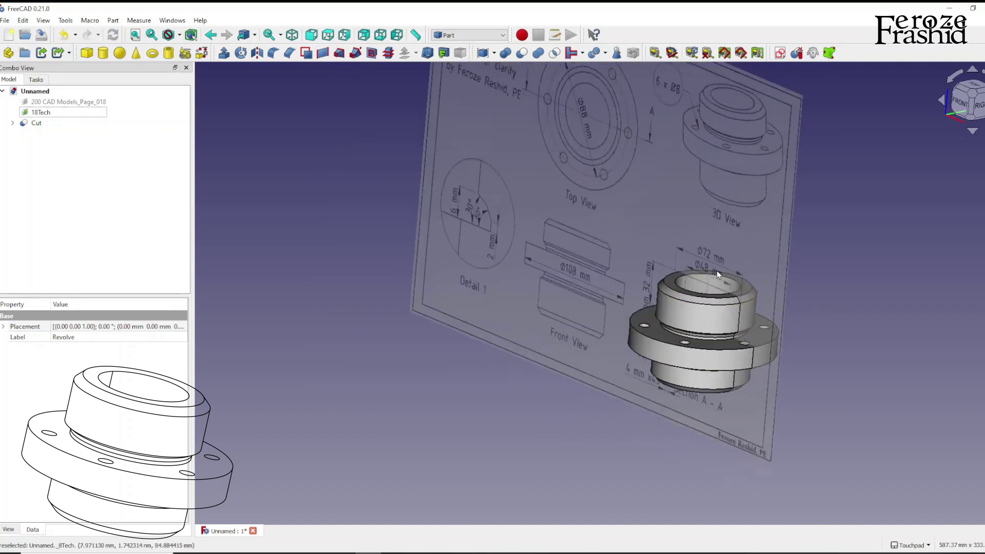
pyautogui.scroll(4, 716, 270)
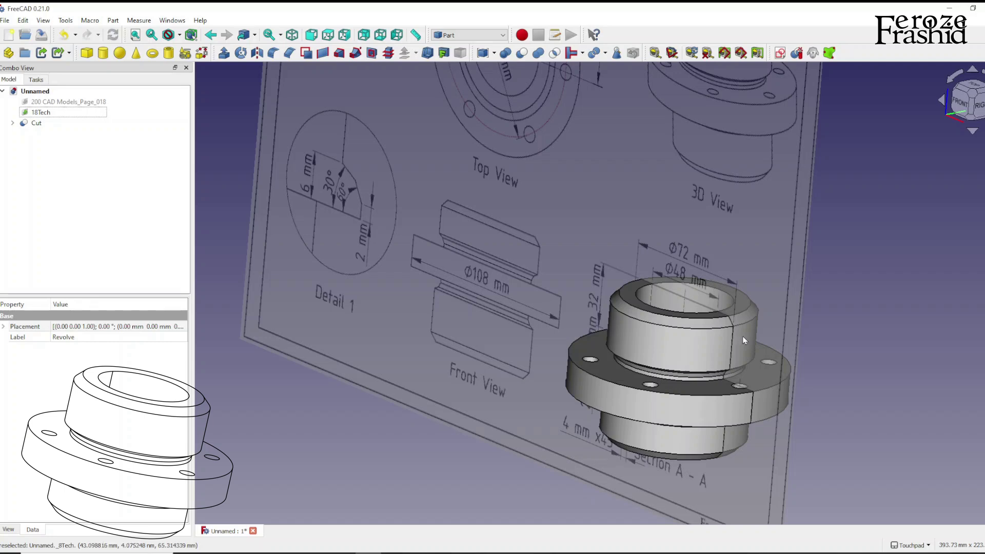
pyautogui.scroll(-4, 743, 337)
pyautogui.moveTo(660, 323); pyautogui.dragTo(698, 315, button='middle')
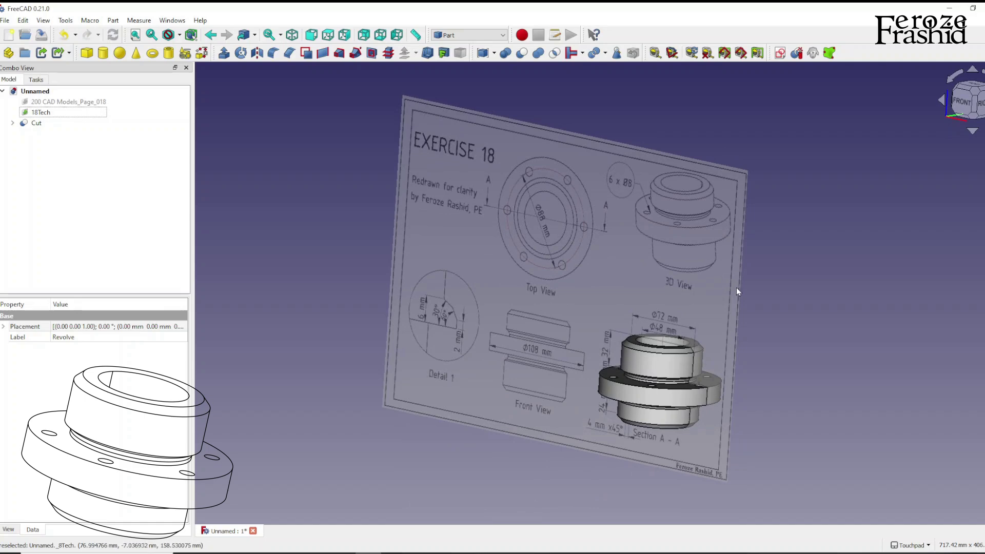
pyautogui.moveTo(596, 408)
pyautogui.mouseDown(button='middle')
pyautogui.moveTo(656, 330)
pyautogui.moveTo(723, 313)
pyautogui.moveTo(675, 384)
pyautogui.mouseUp(button='middle')
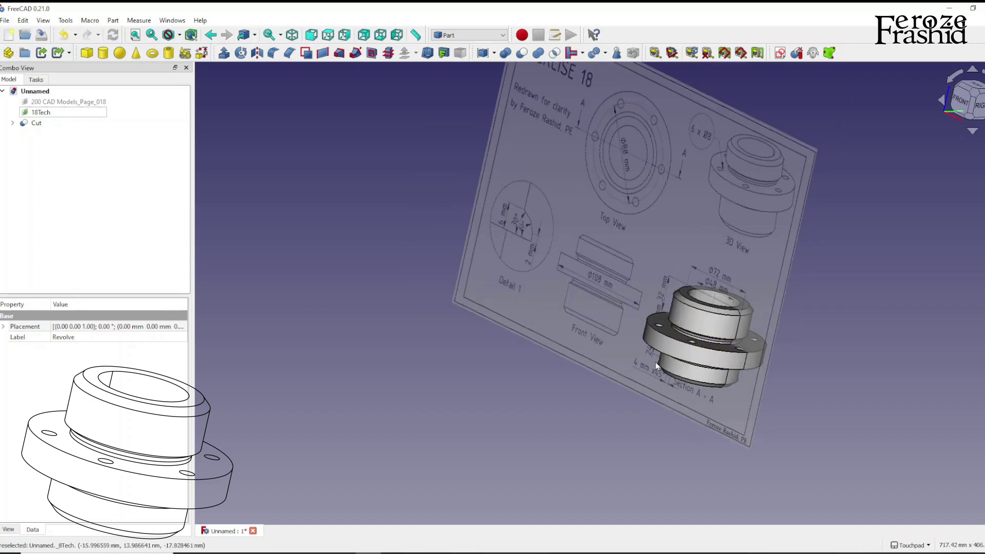
pyautogui.moveTo(731, 184); pyautogui.dragTo(579, 452, button='middle')
pyautogui.scroll(2, 666, 260)
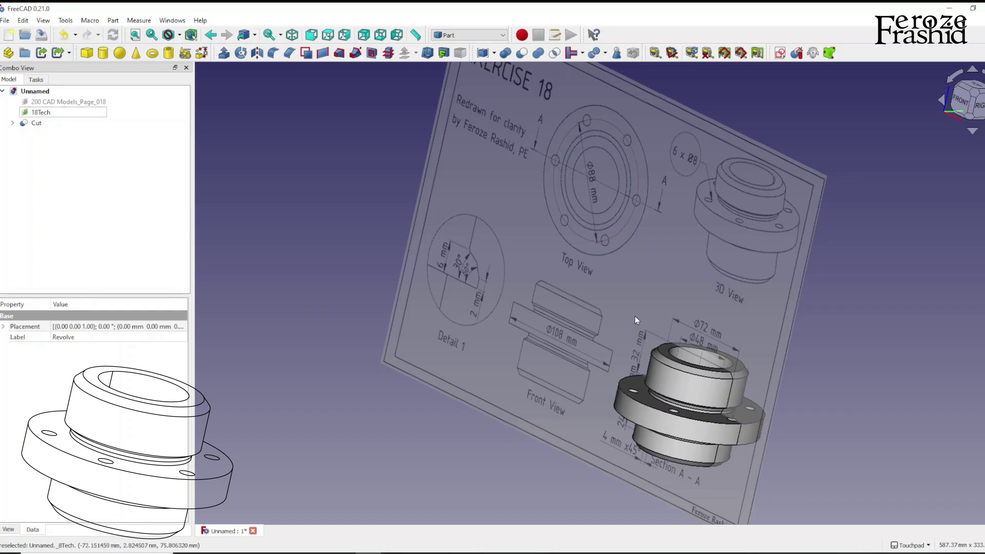
pyautogui.scroll(2, 687, 461)
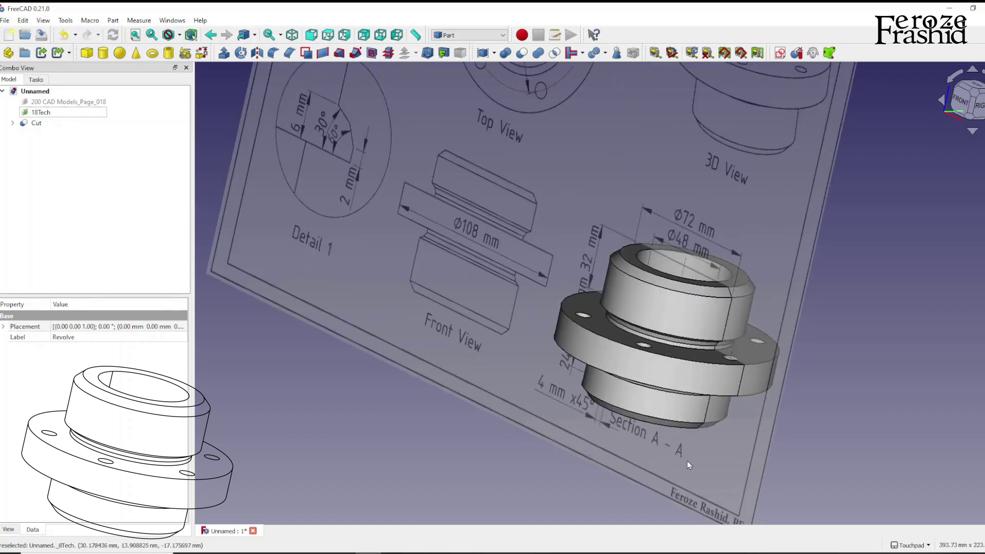